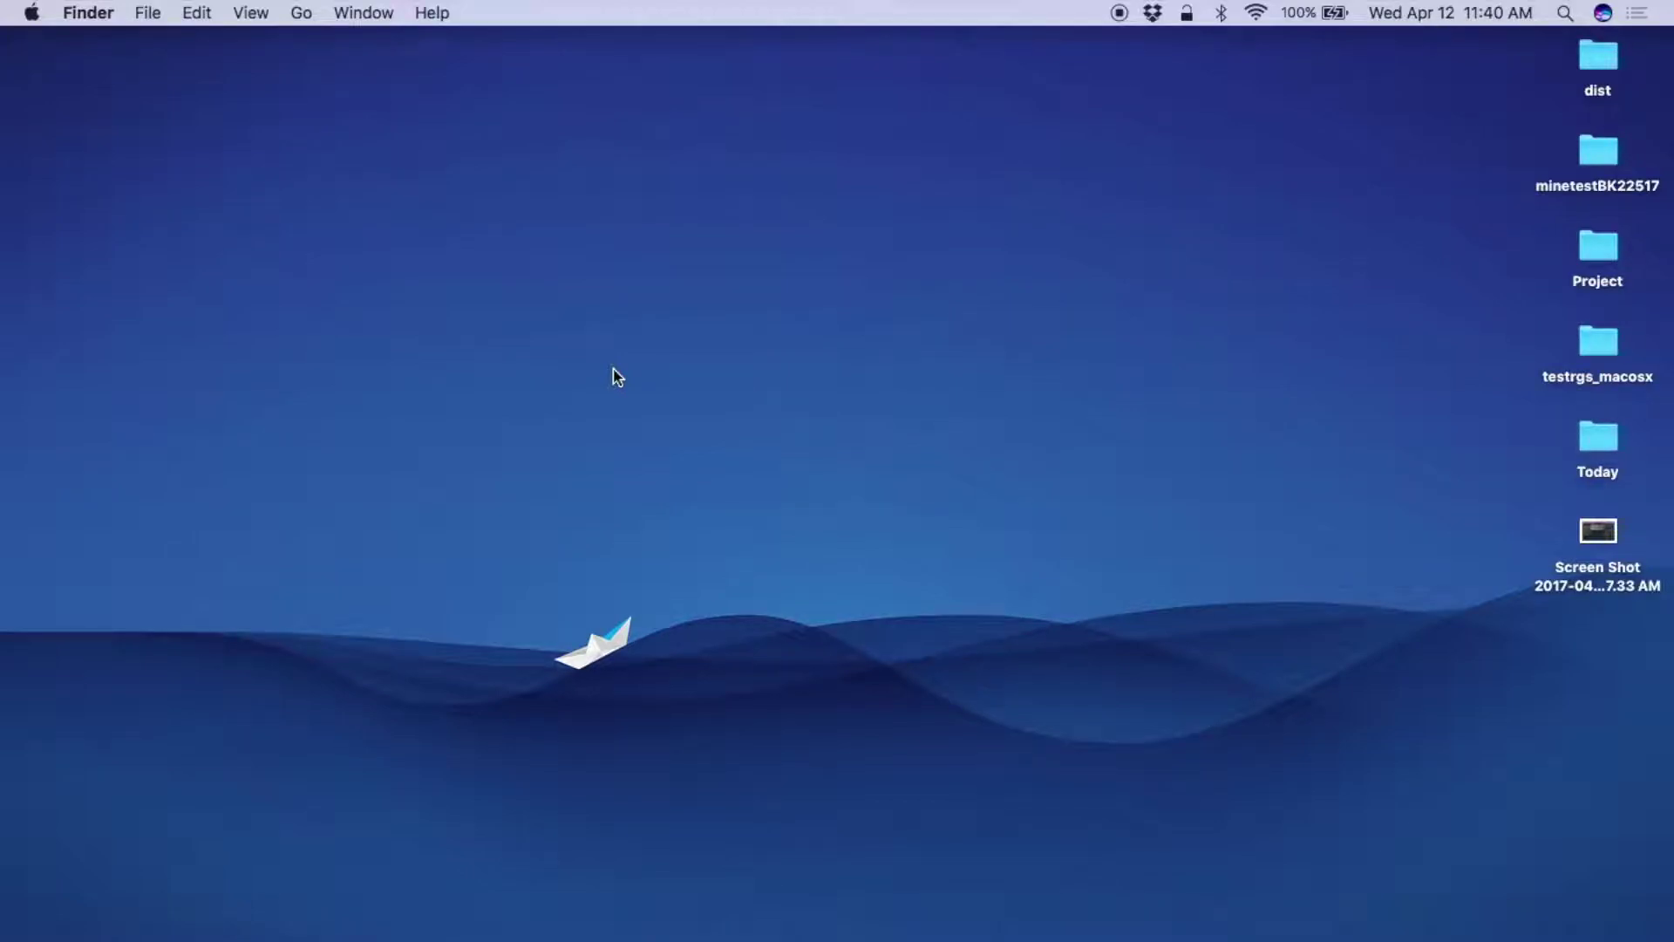
- Bring the ProjectMiddle GarageBand window forward, then show both desktops and pick Desktop 2
mouse_move(2, 2)
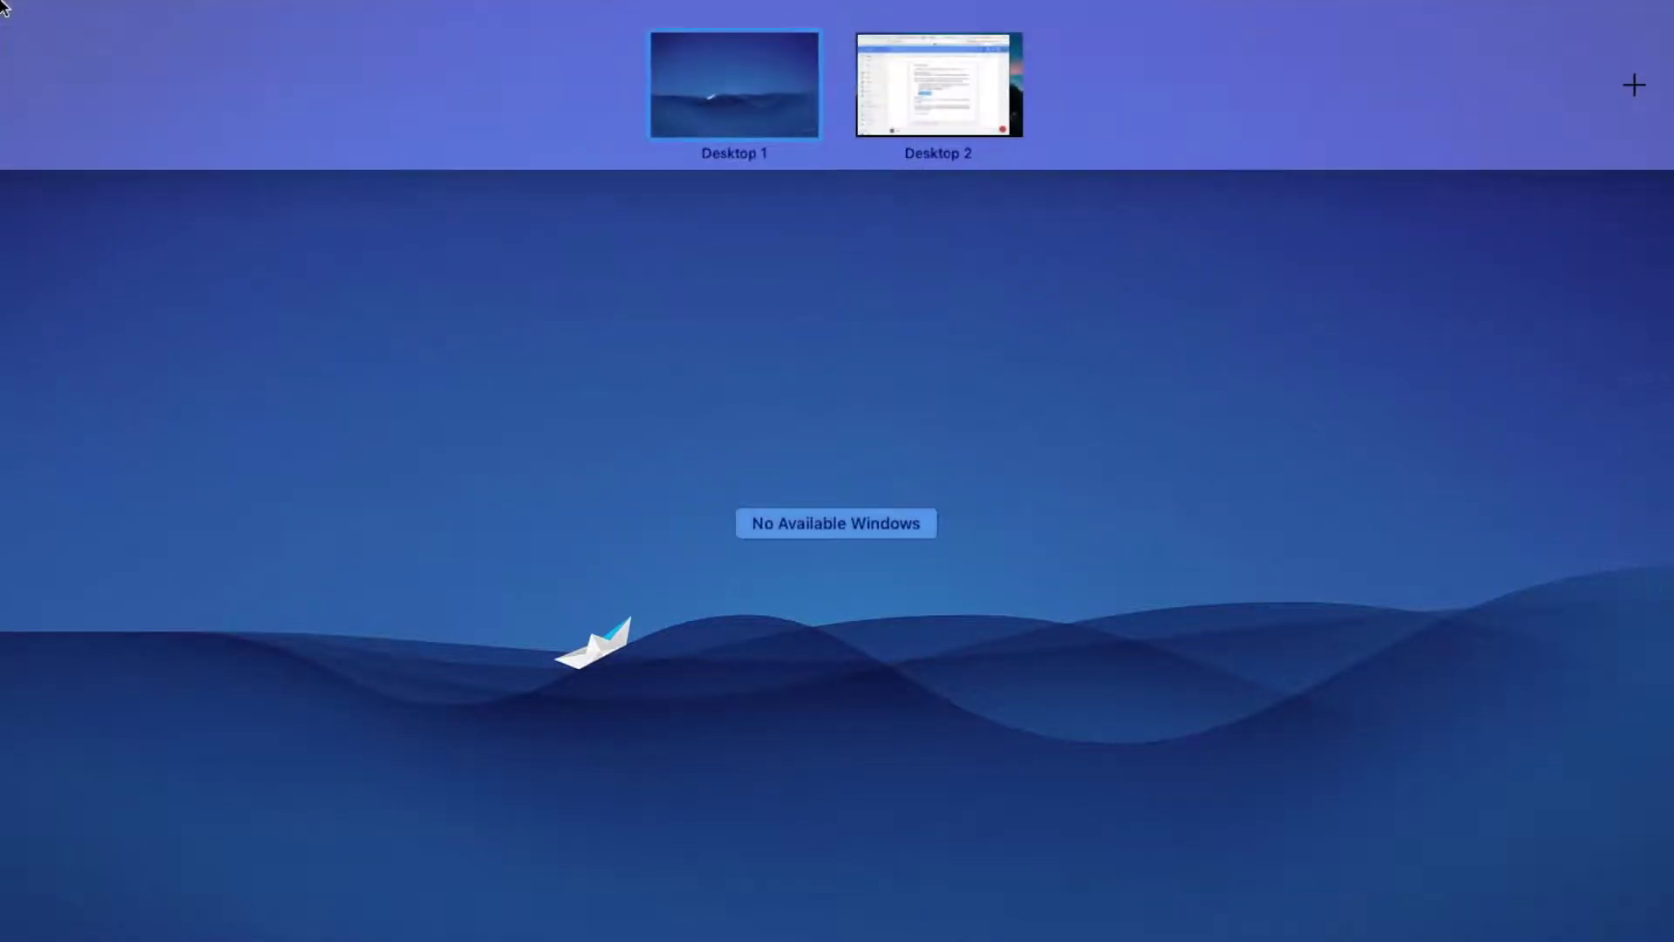
click(768, 501)
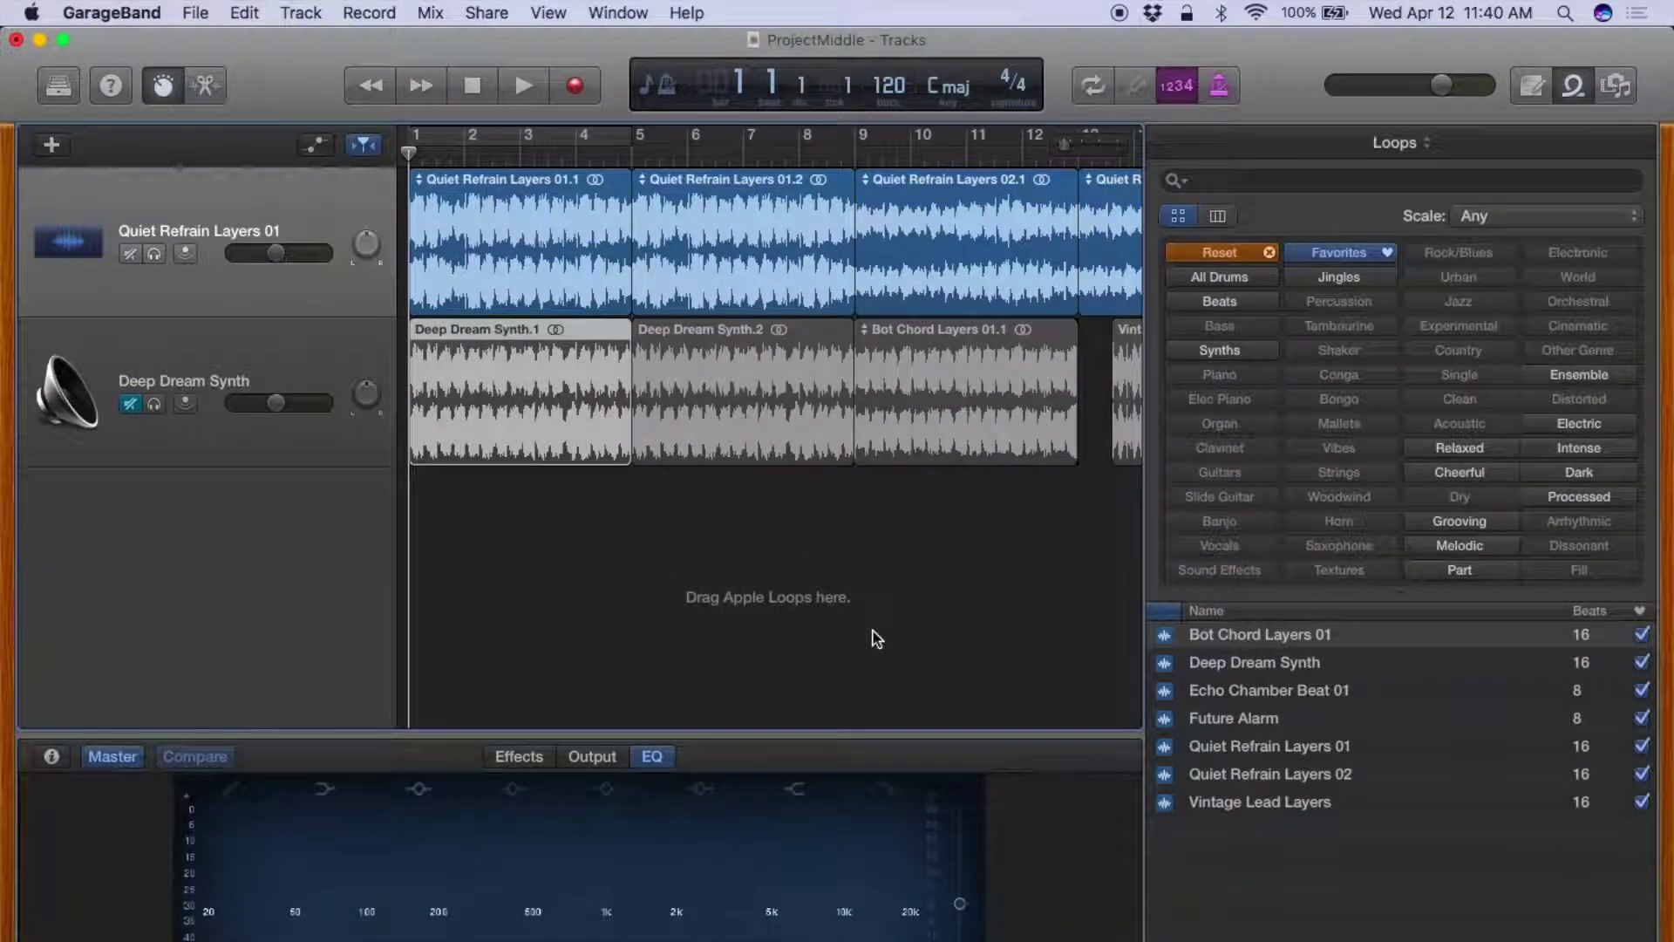
key(ctrl+Up)
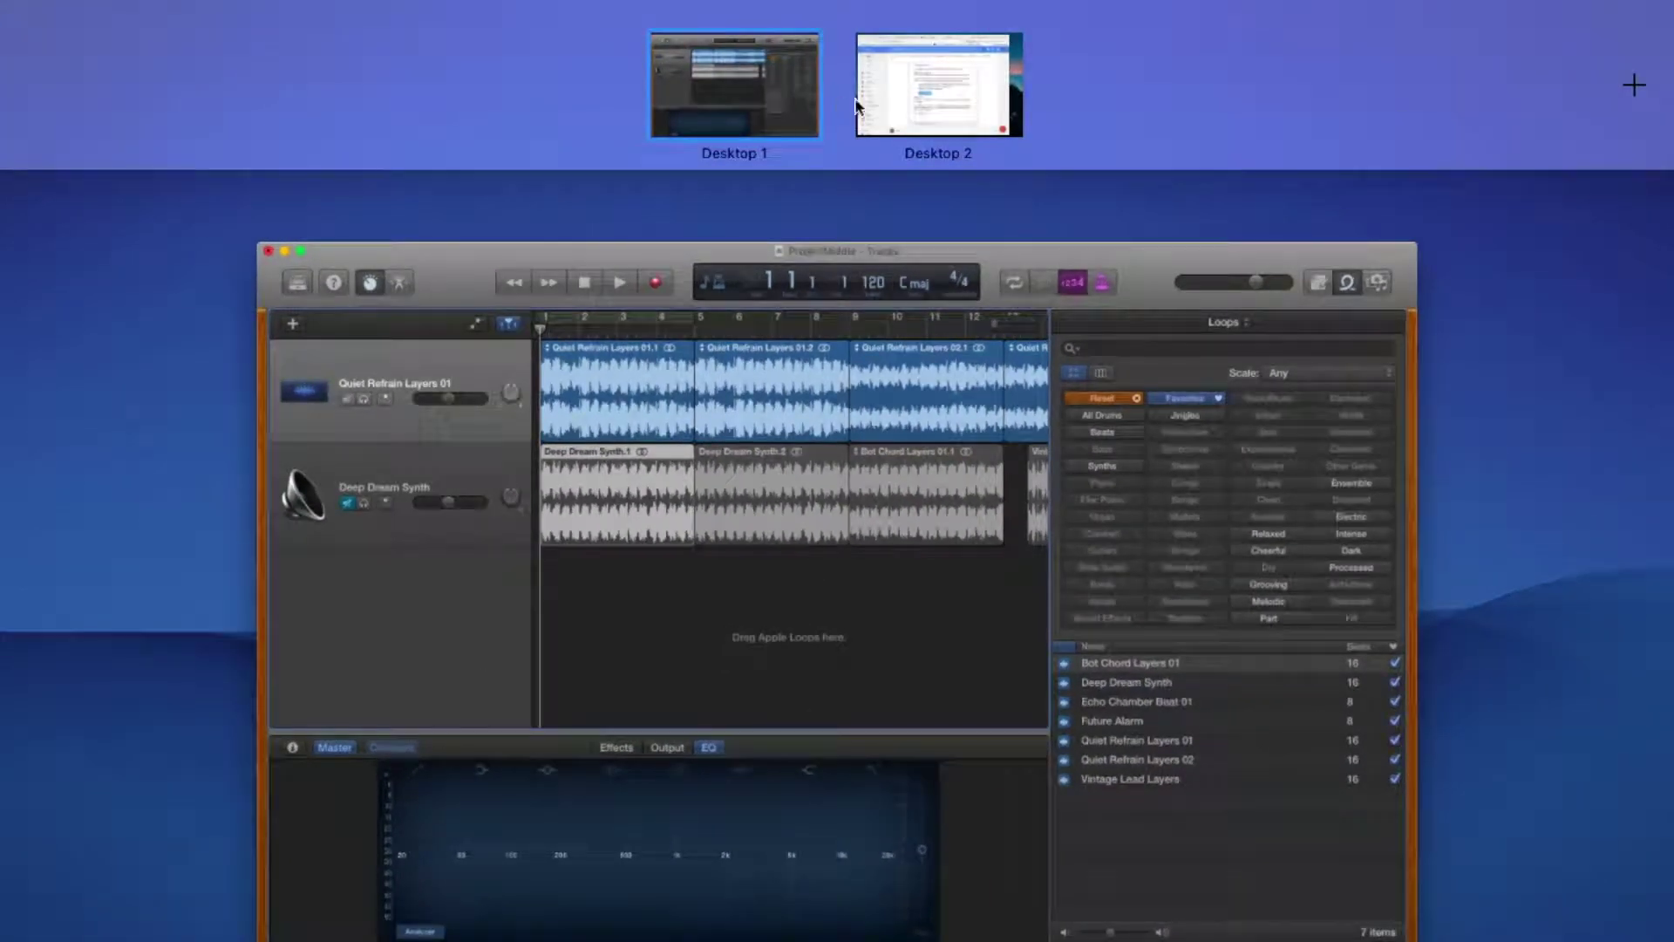
click(875, 92)
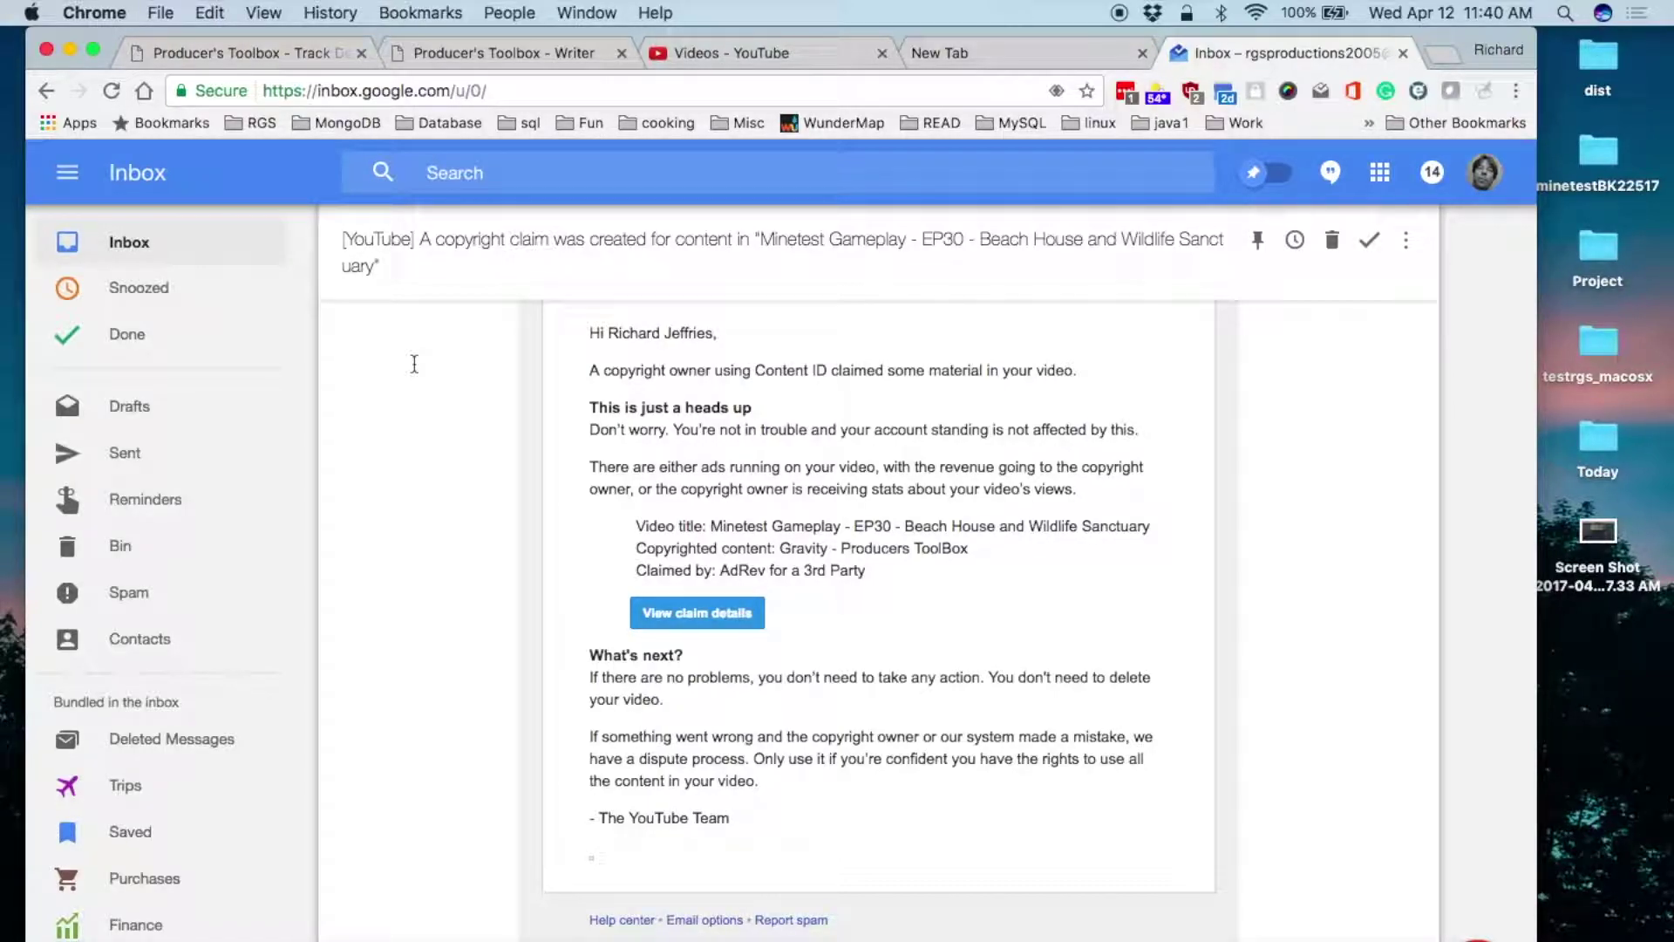
- Read the Minetest Gameplay EP30 copyright-claim email from top to bottom
scroll(414, 364, up, 5)
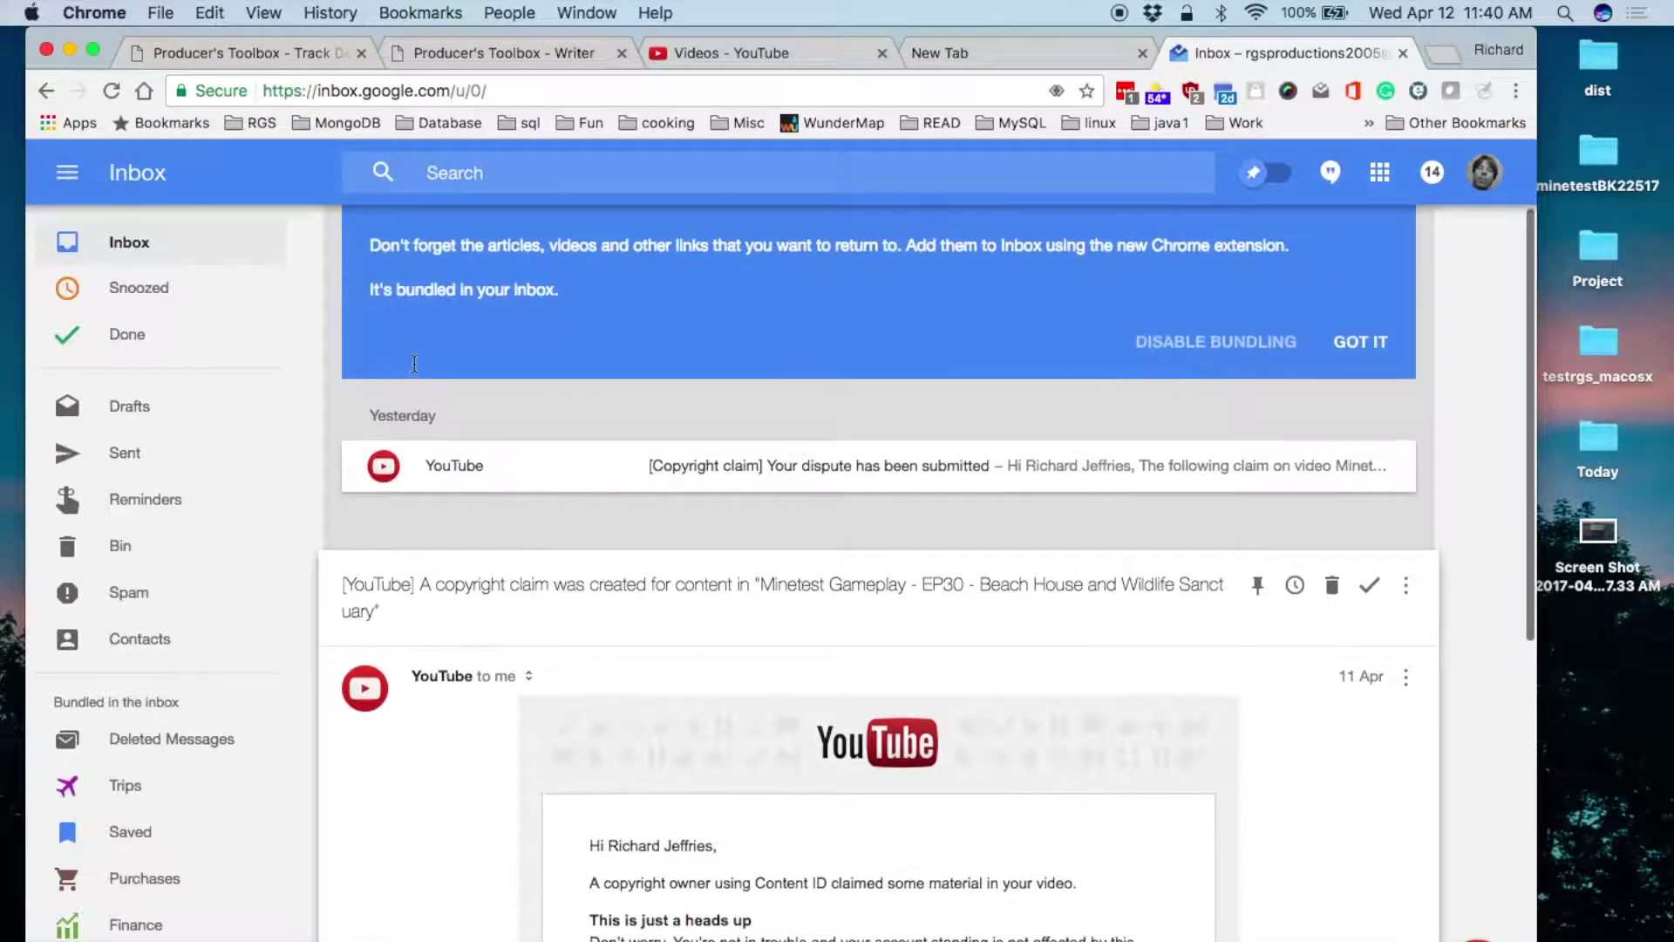
scroll(414, 367, down, 5)
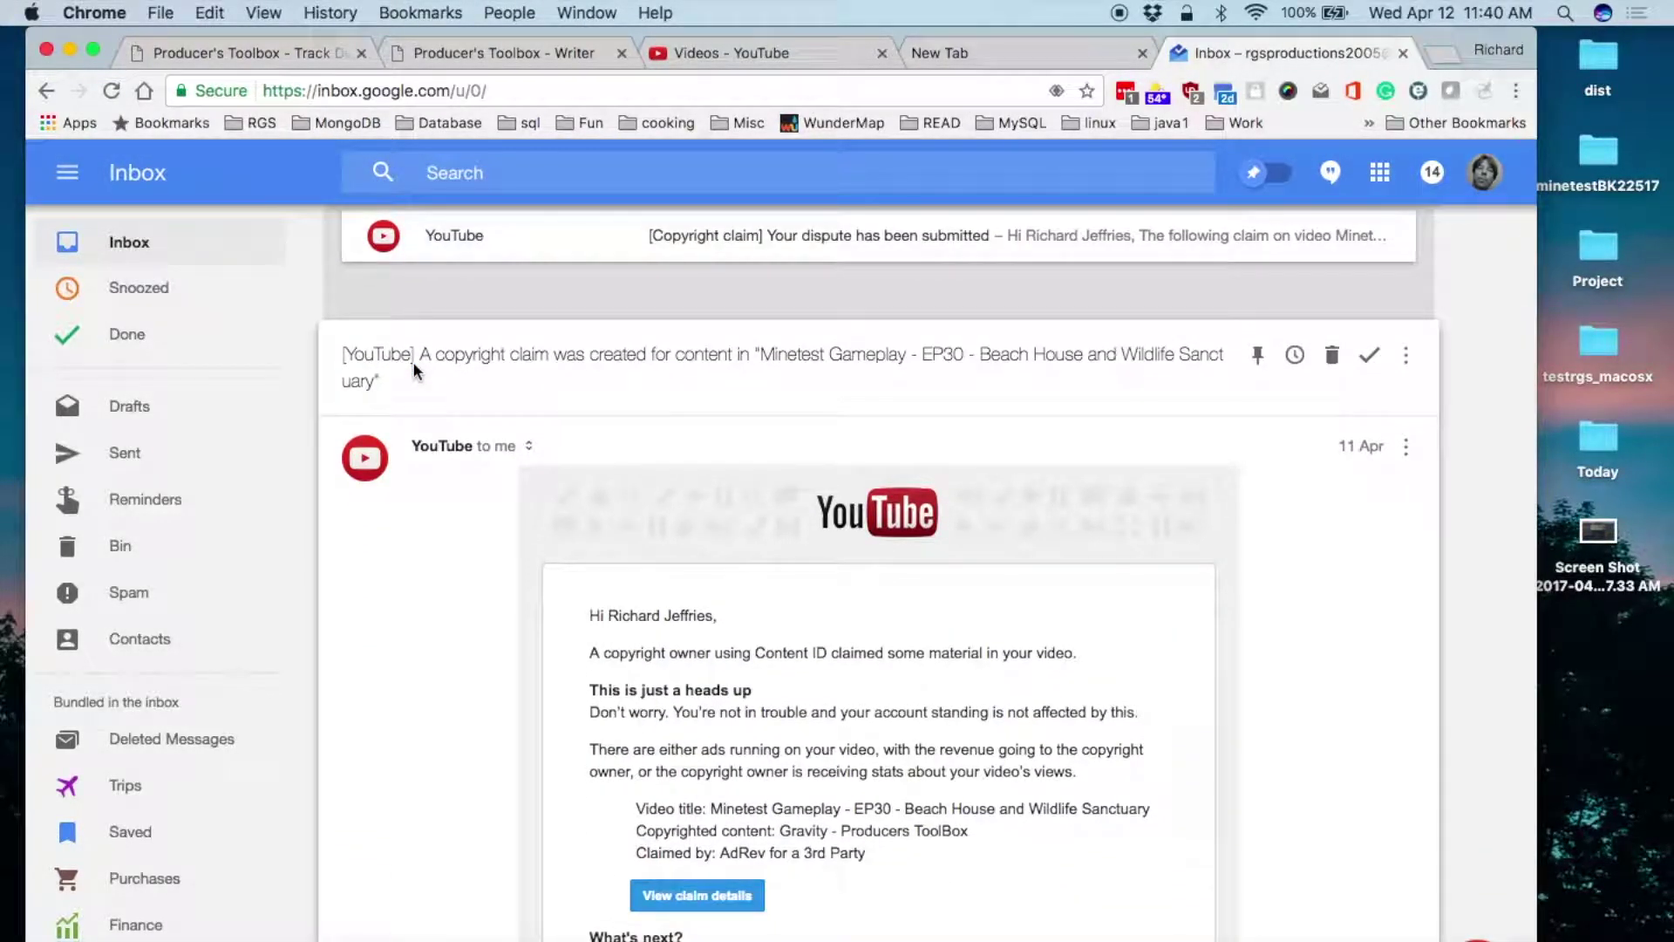
scroll(413, 367, down, 1)
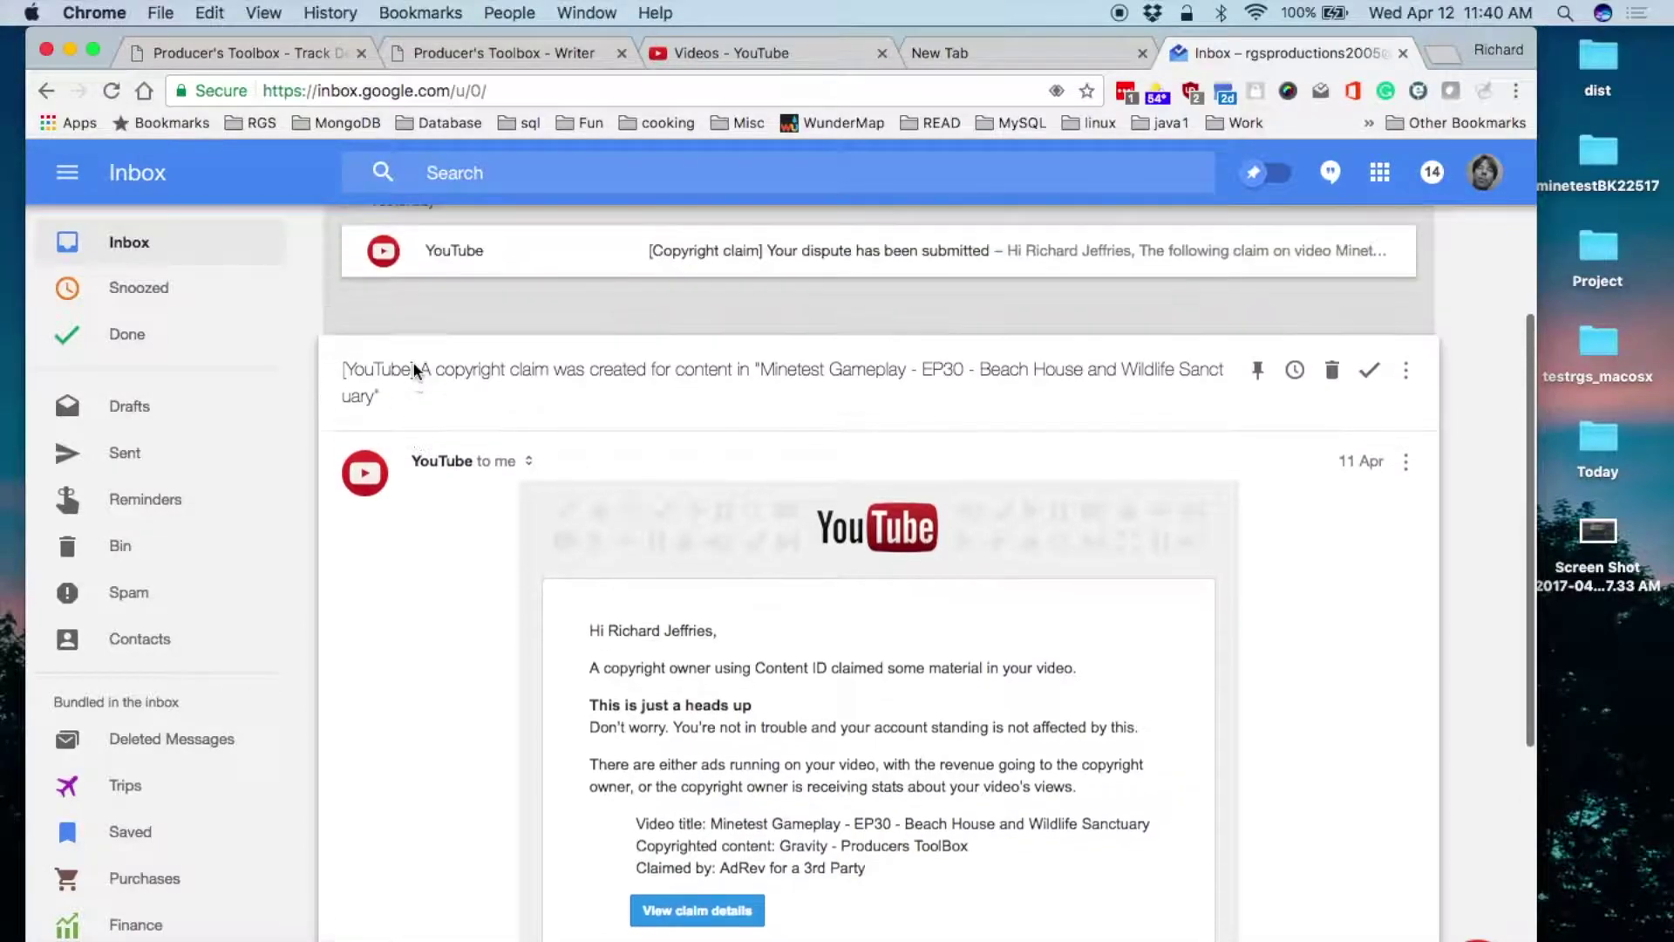
scroll(416, 374, down, 6)
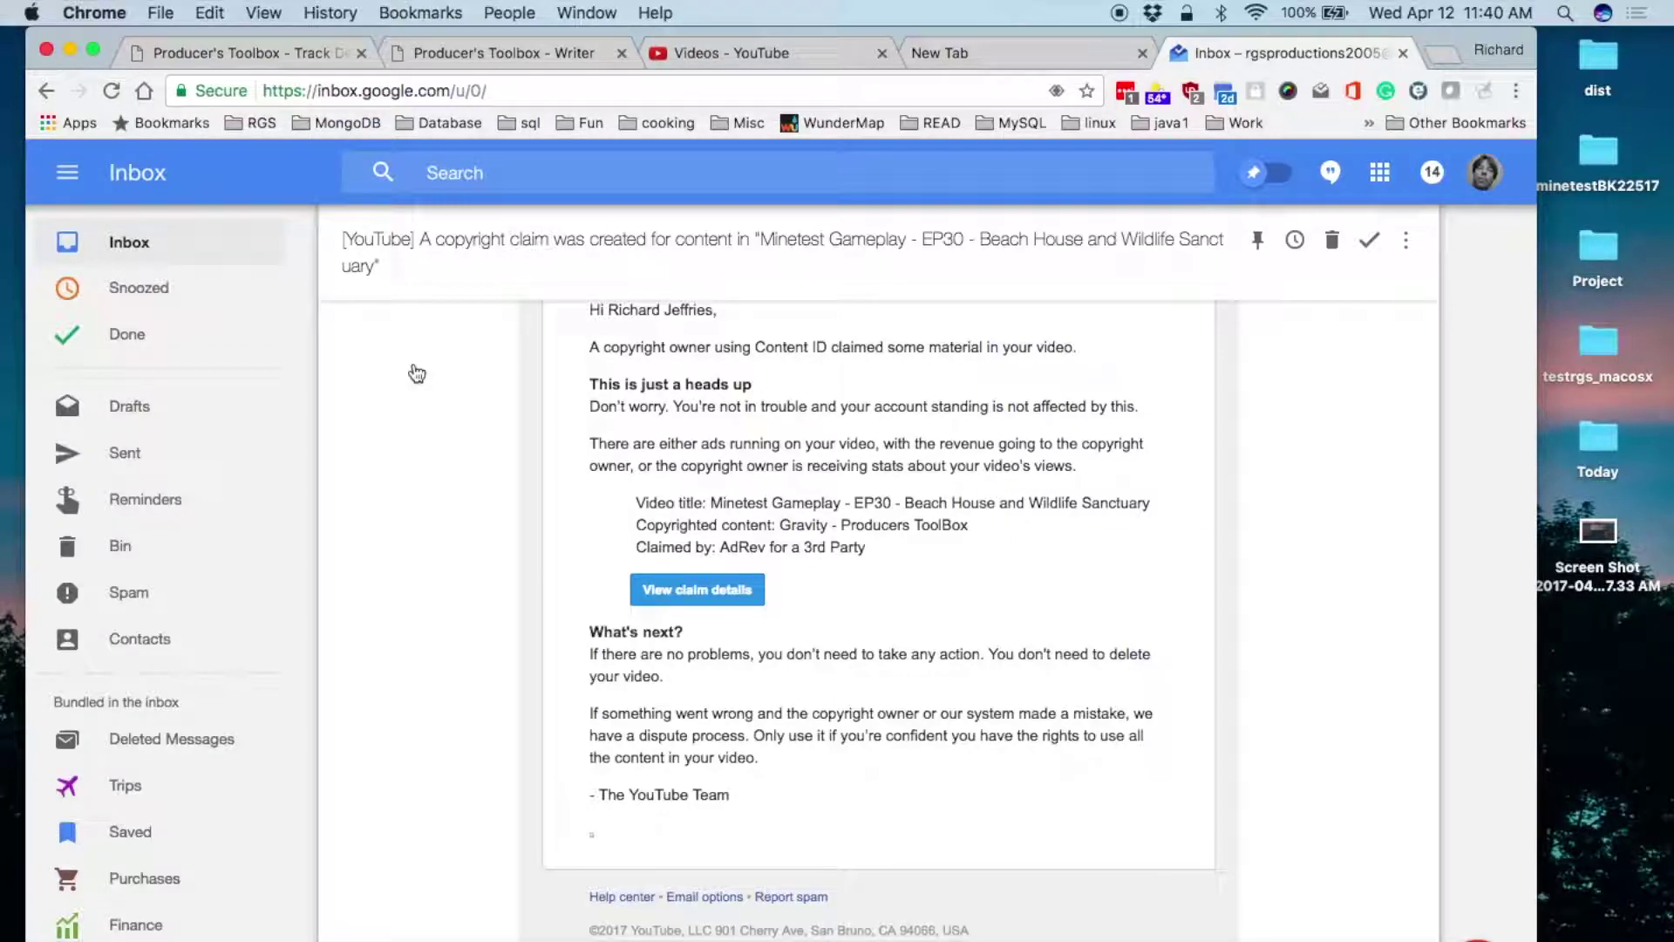
scroll(416, 373, down, 2)
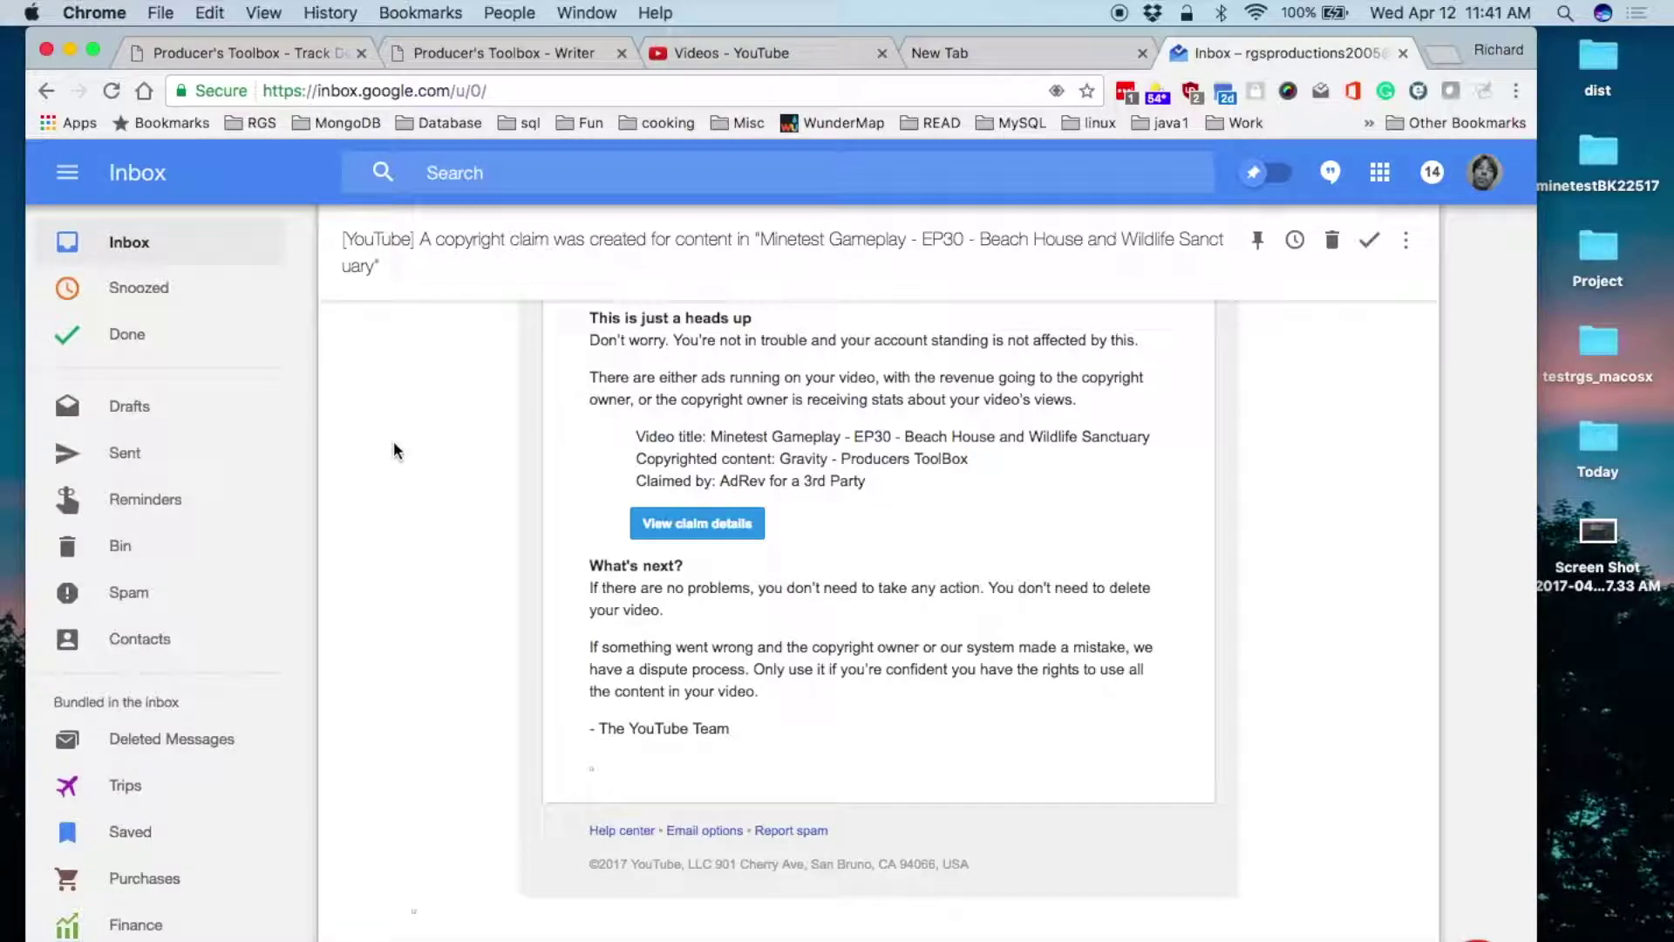
scroll(394, 445, down, 3)
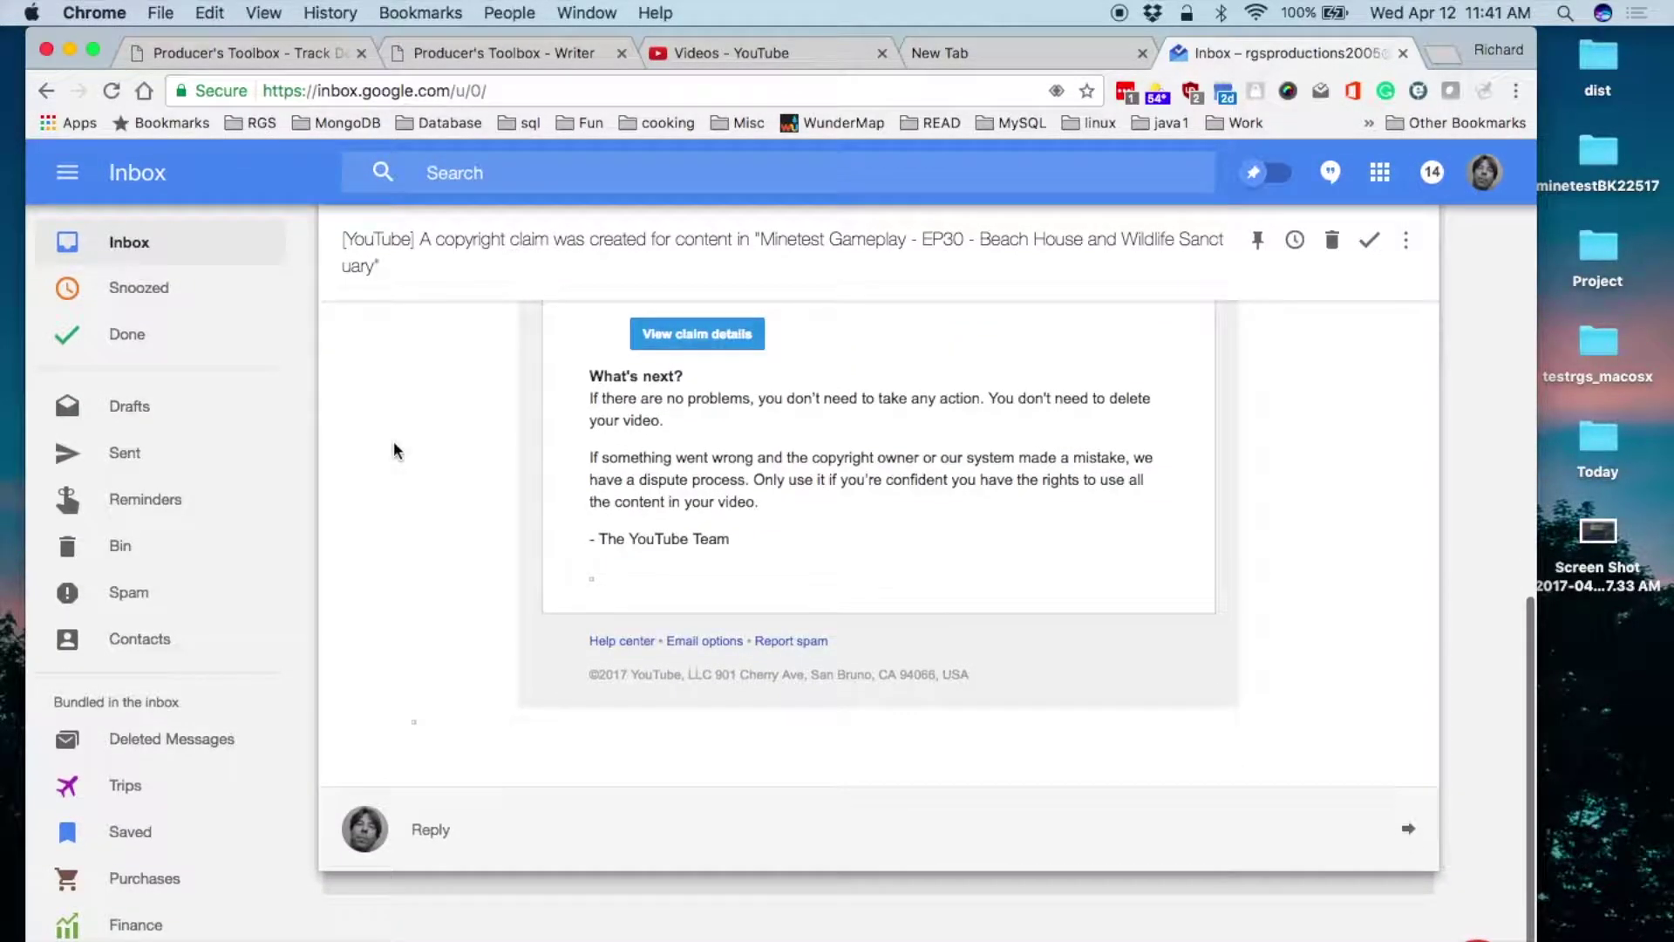
scroll(394, 441, up, 7)
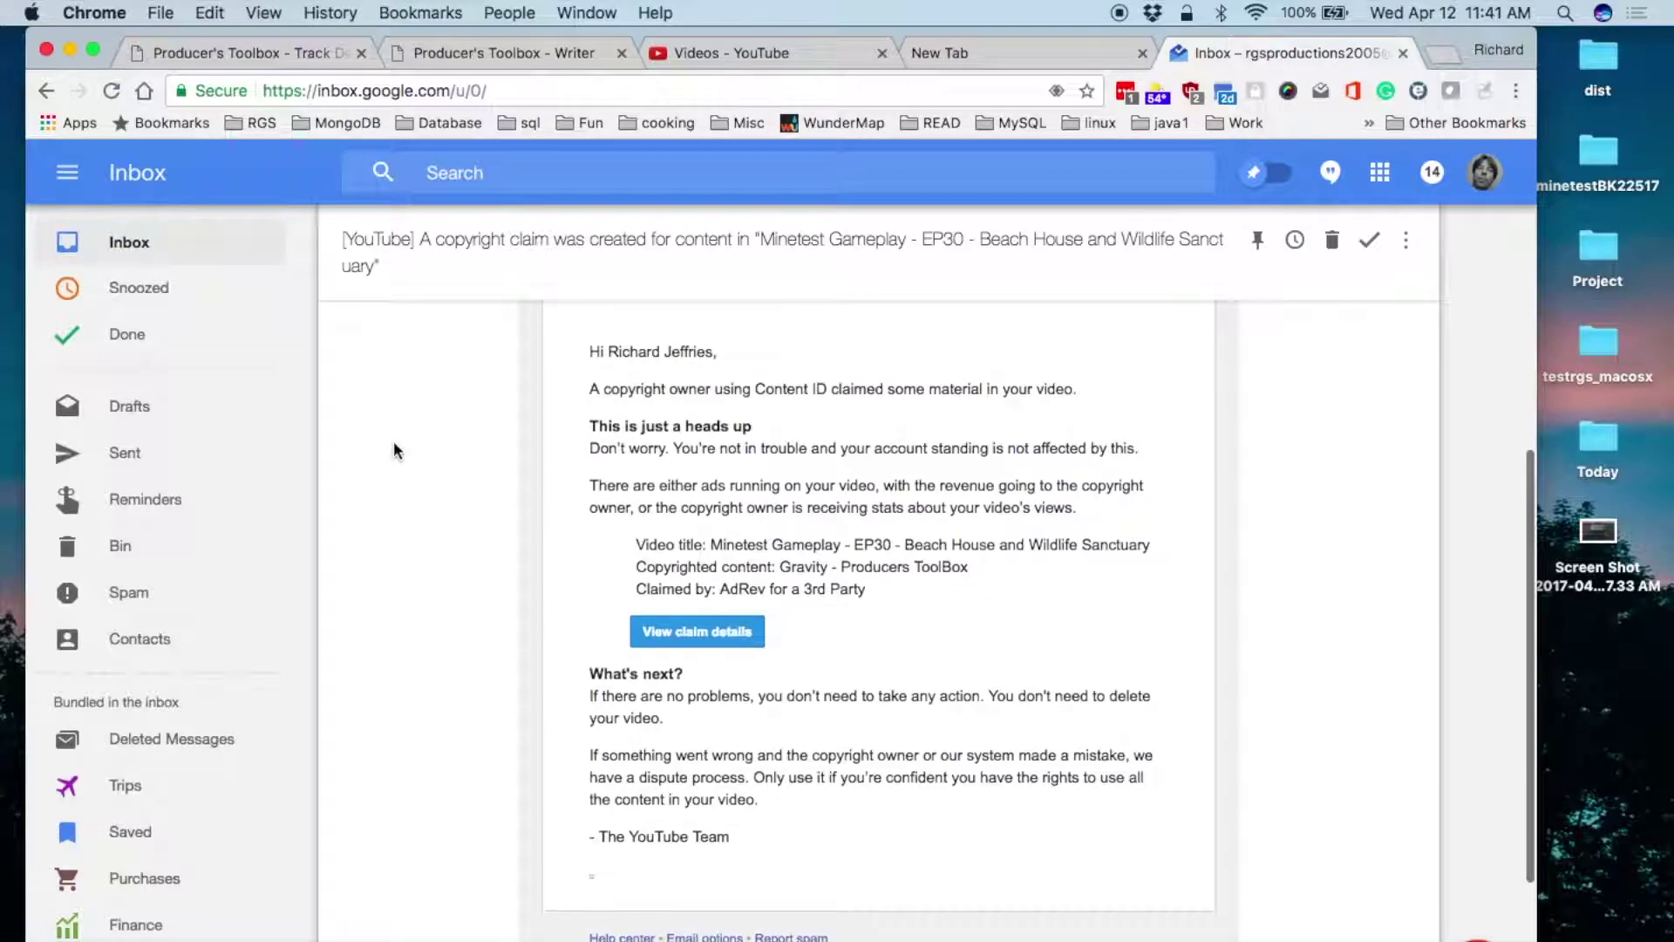
scroll(394, 442, up, 3)
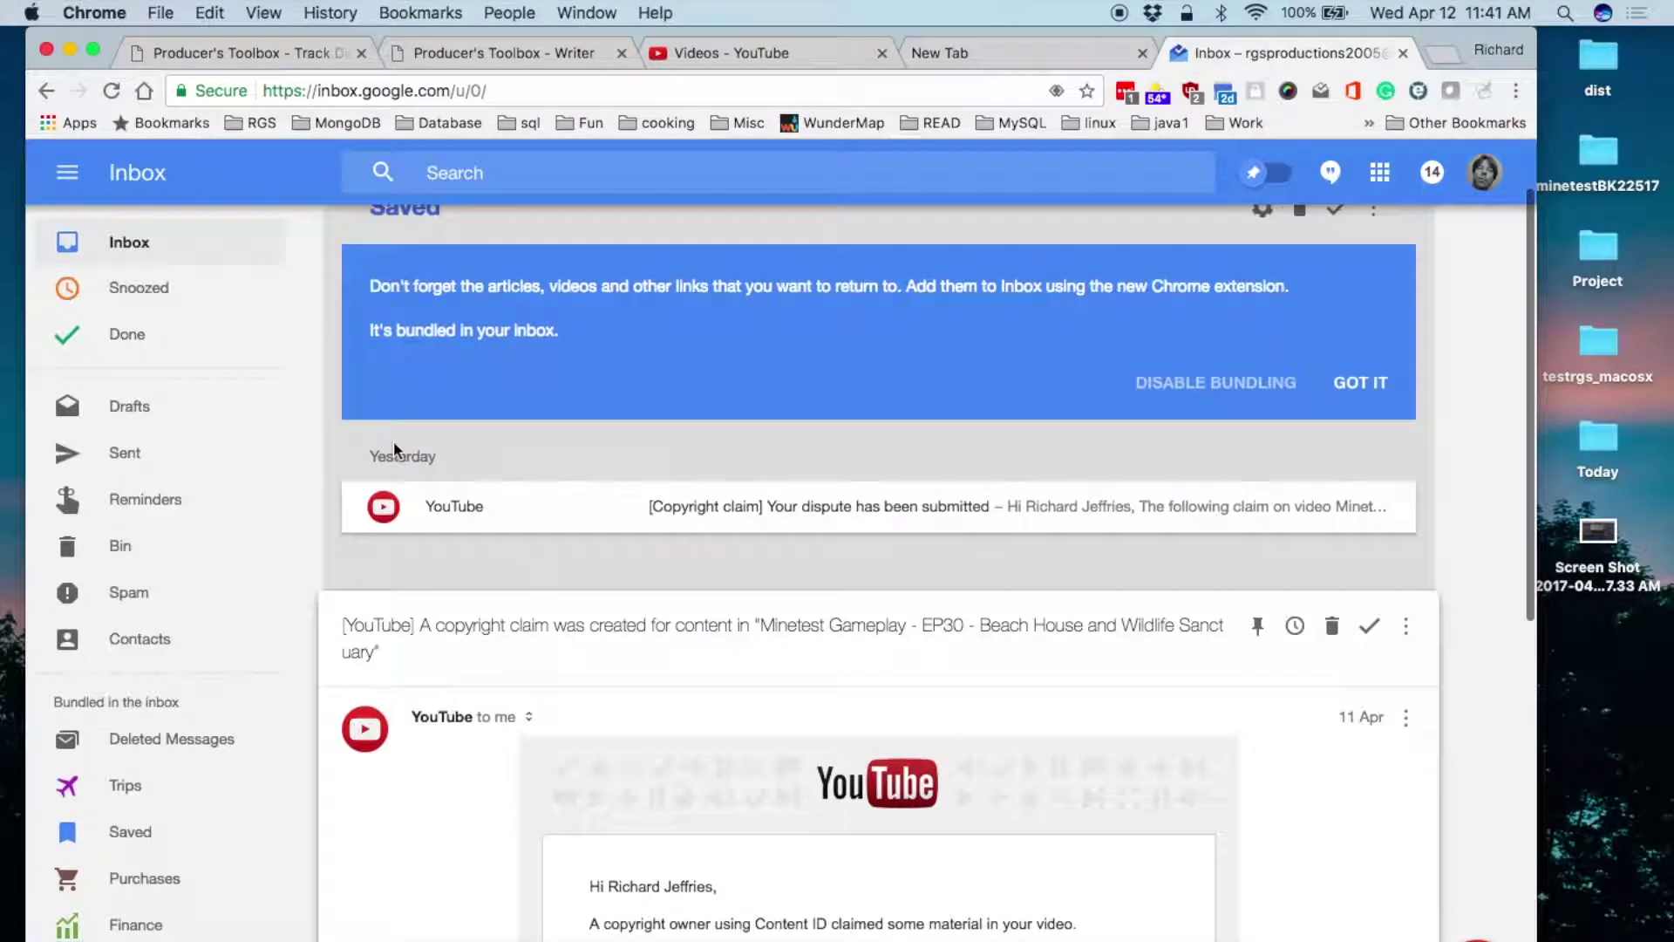
scroll(394, 442, down, 1)
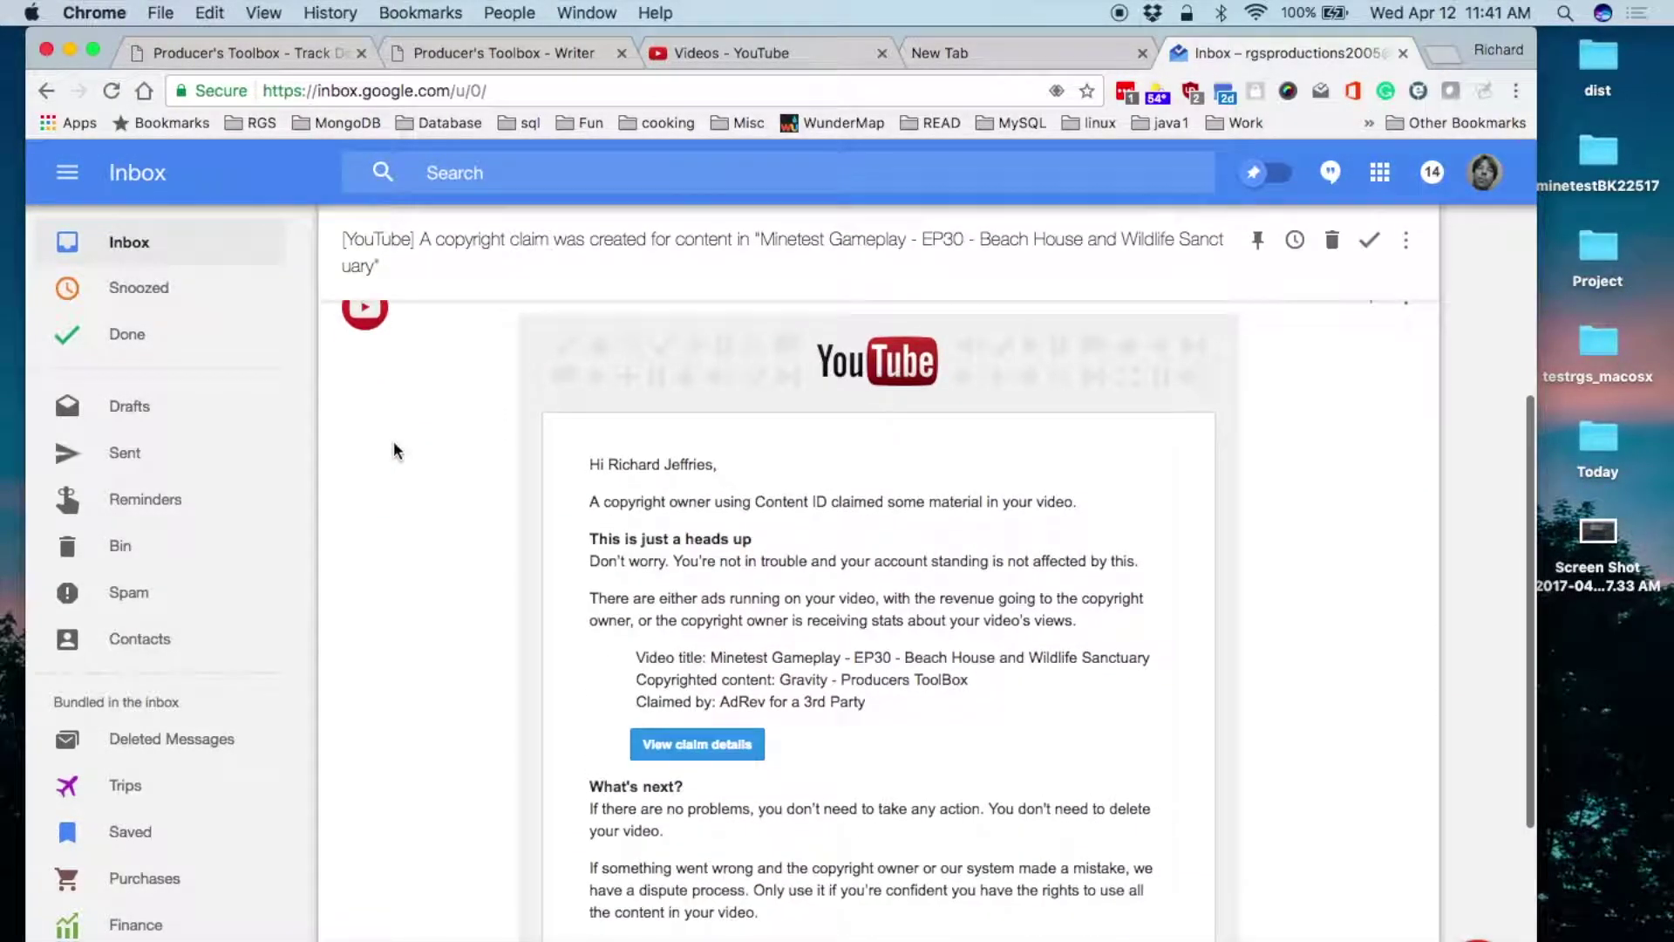
scroll(394, 450, down, 1)
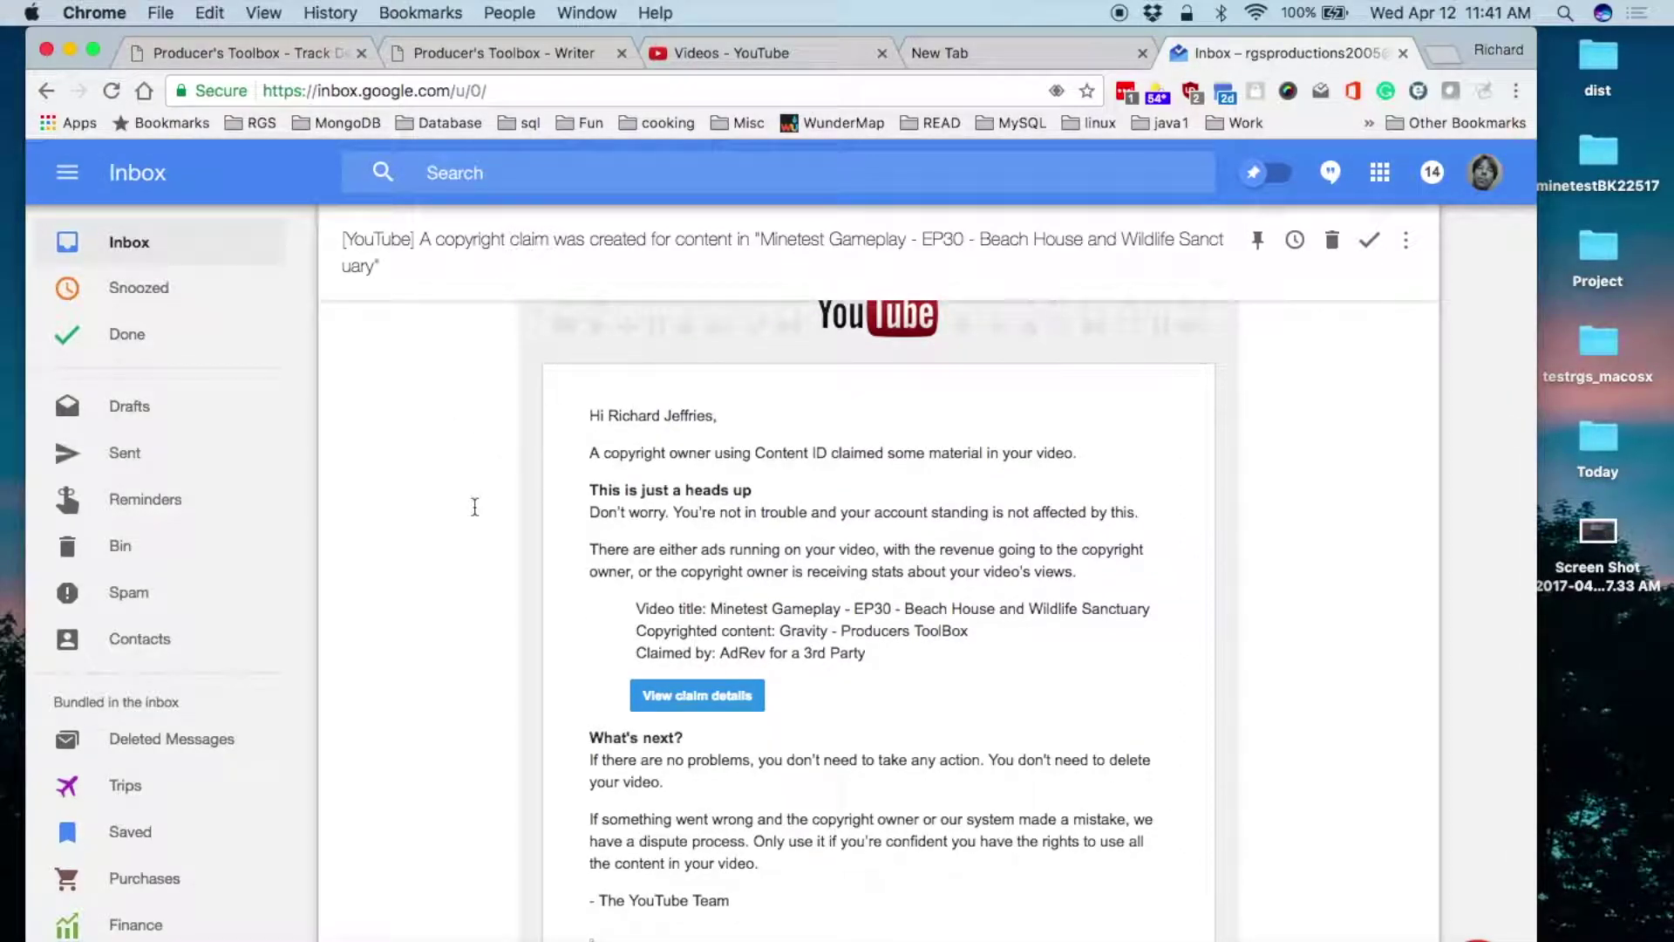
scroll(475, 507, down, 3)
scroll(474, 507, down, 3)
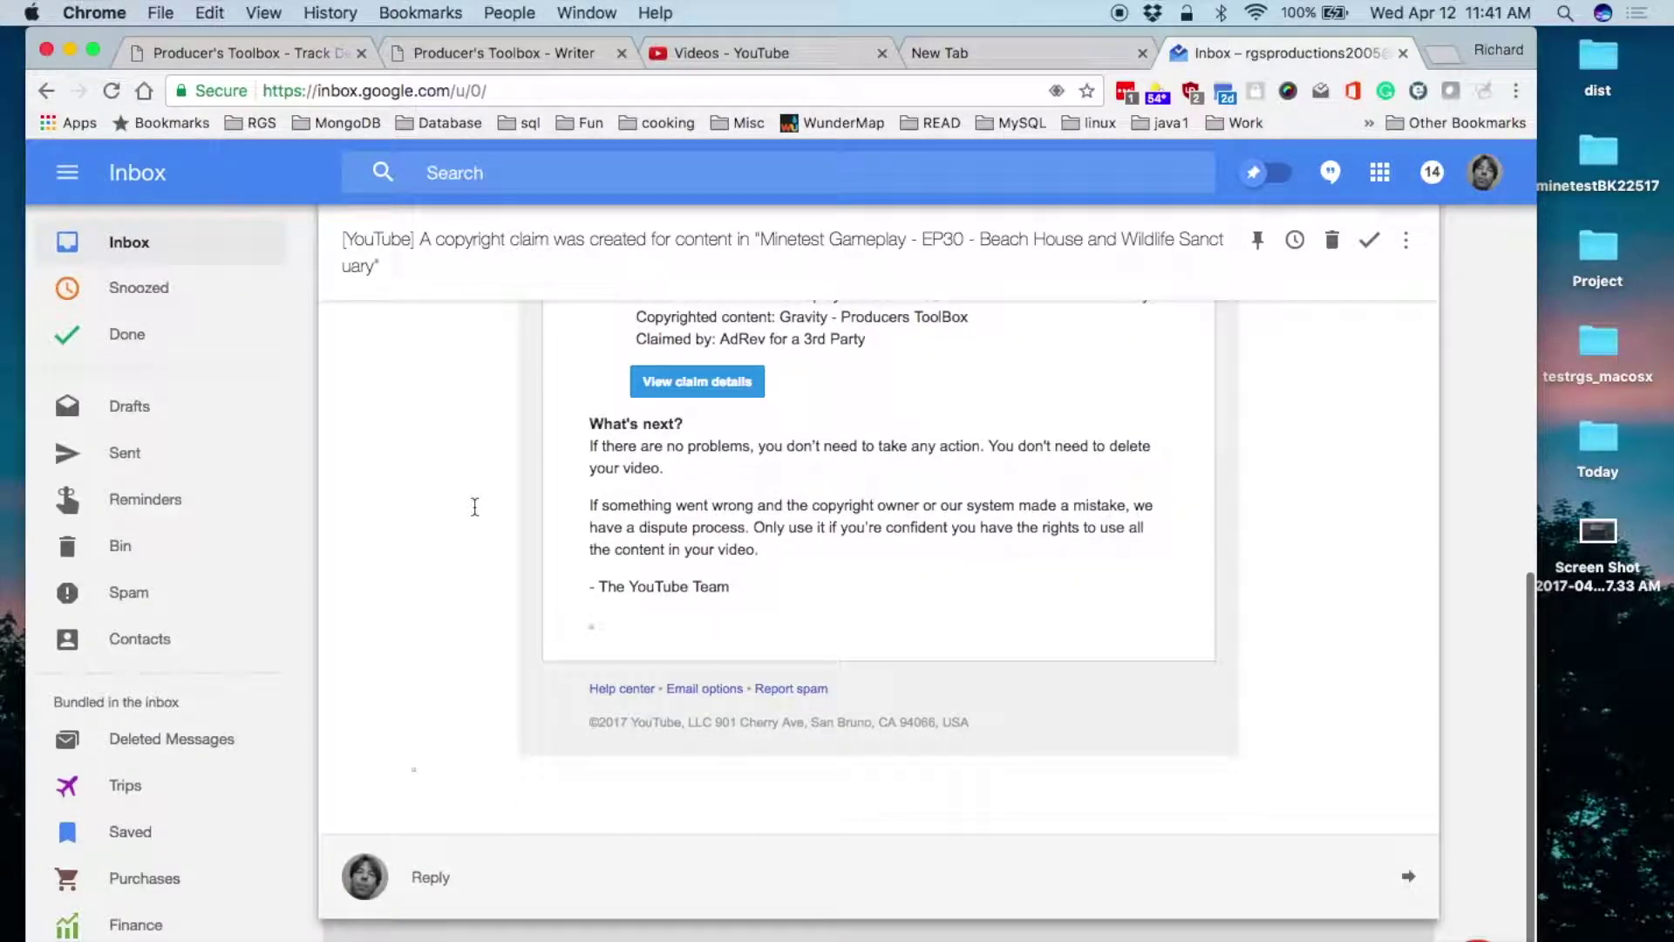
scroll(475, 506, up, 1)
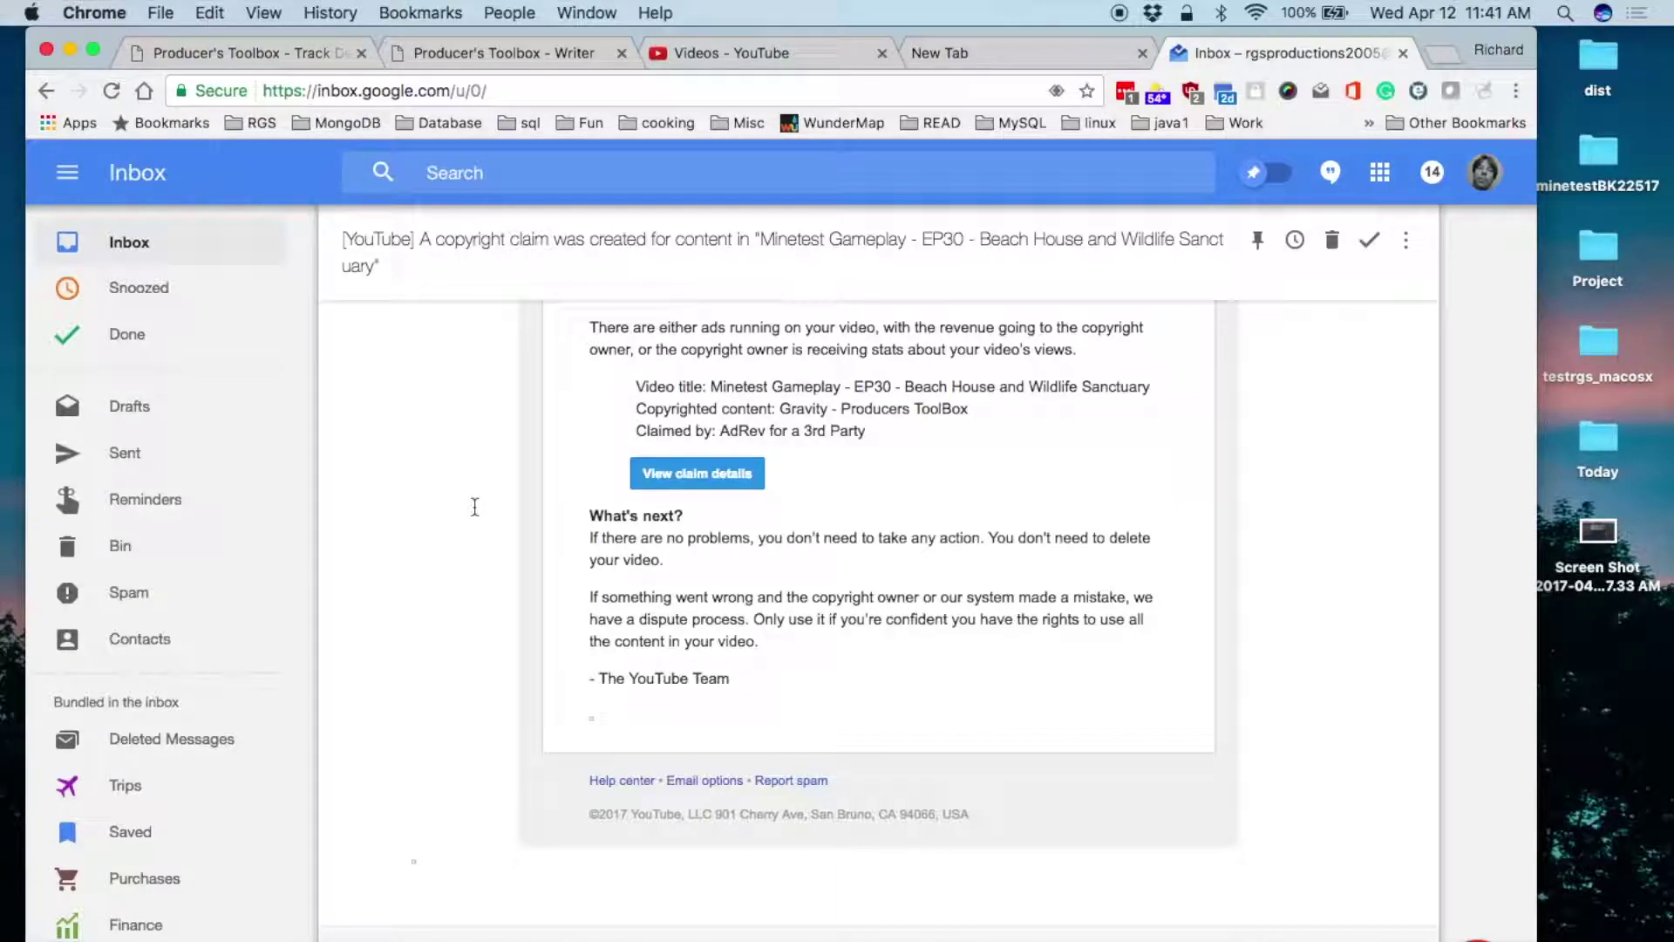
scroll(474, 507, up, 2)
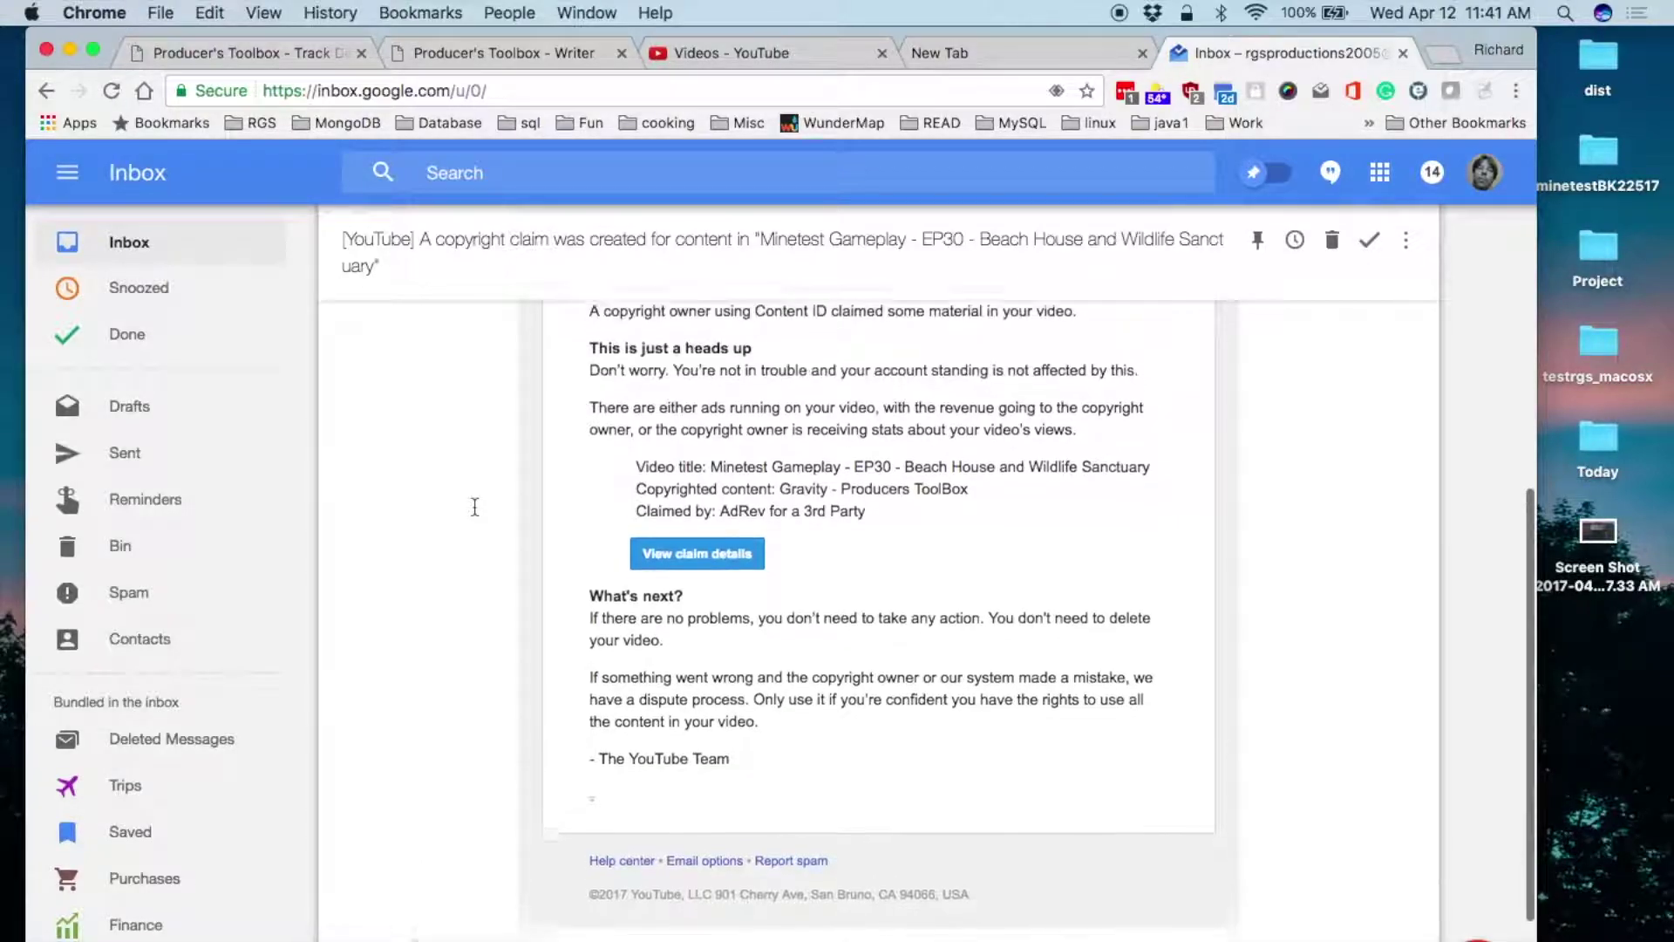
click(485, 54)
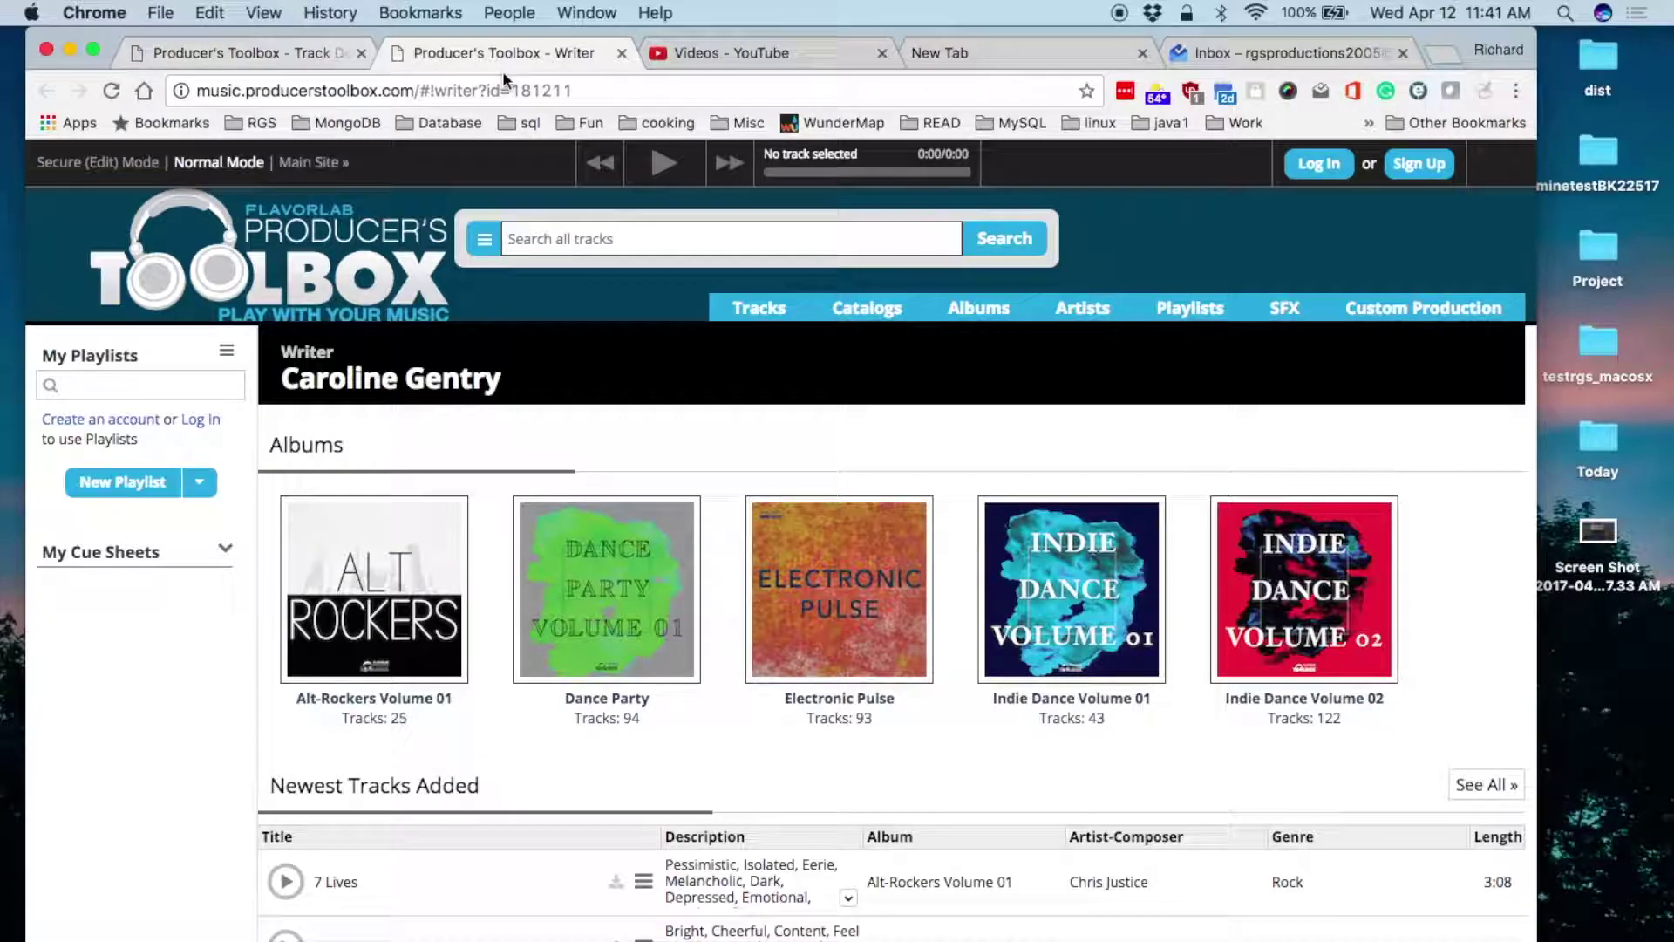
- Open the Gravity track page, preview the track, and look over its waveform and metadata
click(302, 52)
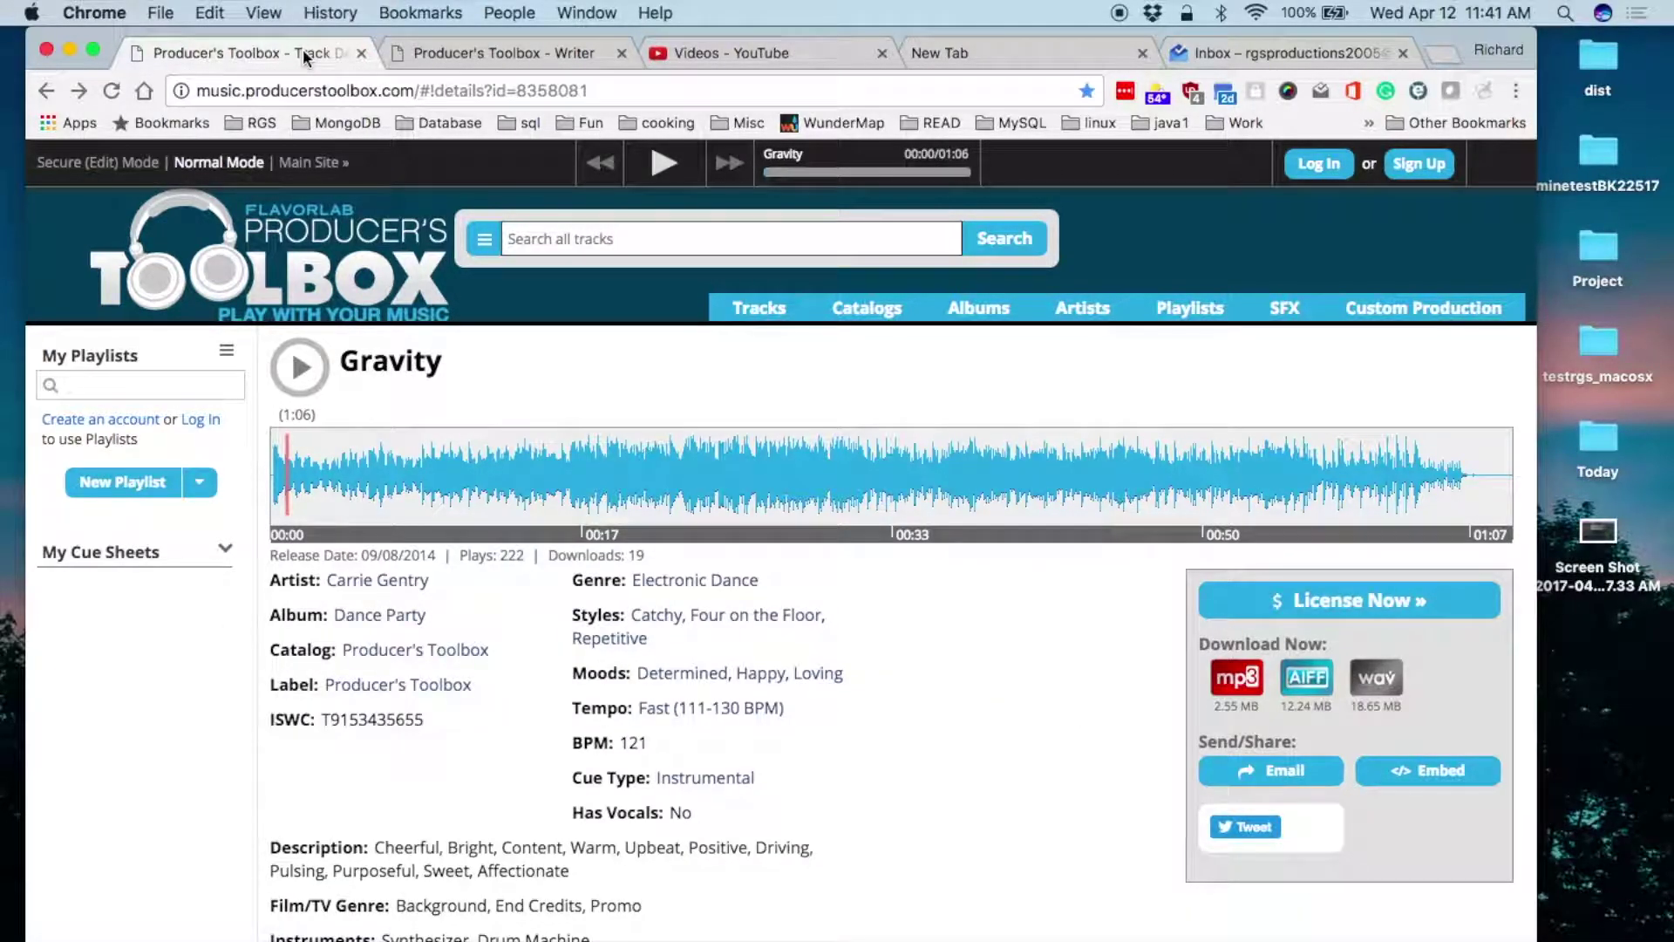
scroll(576, 408, down, 3)
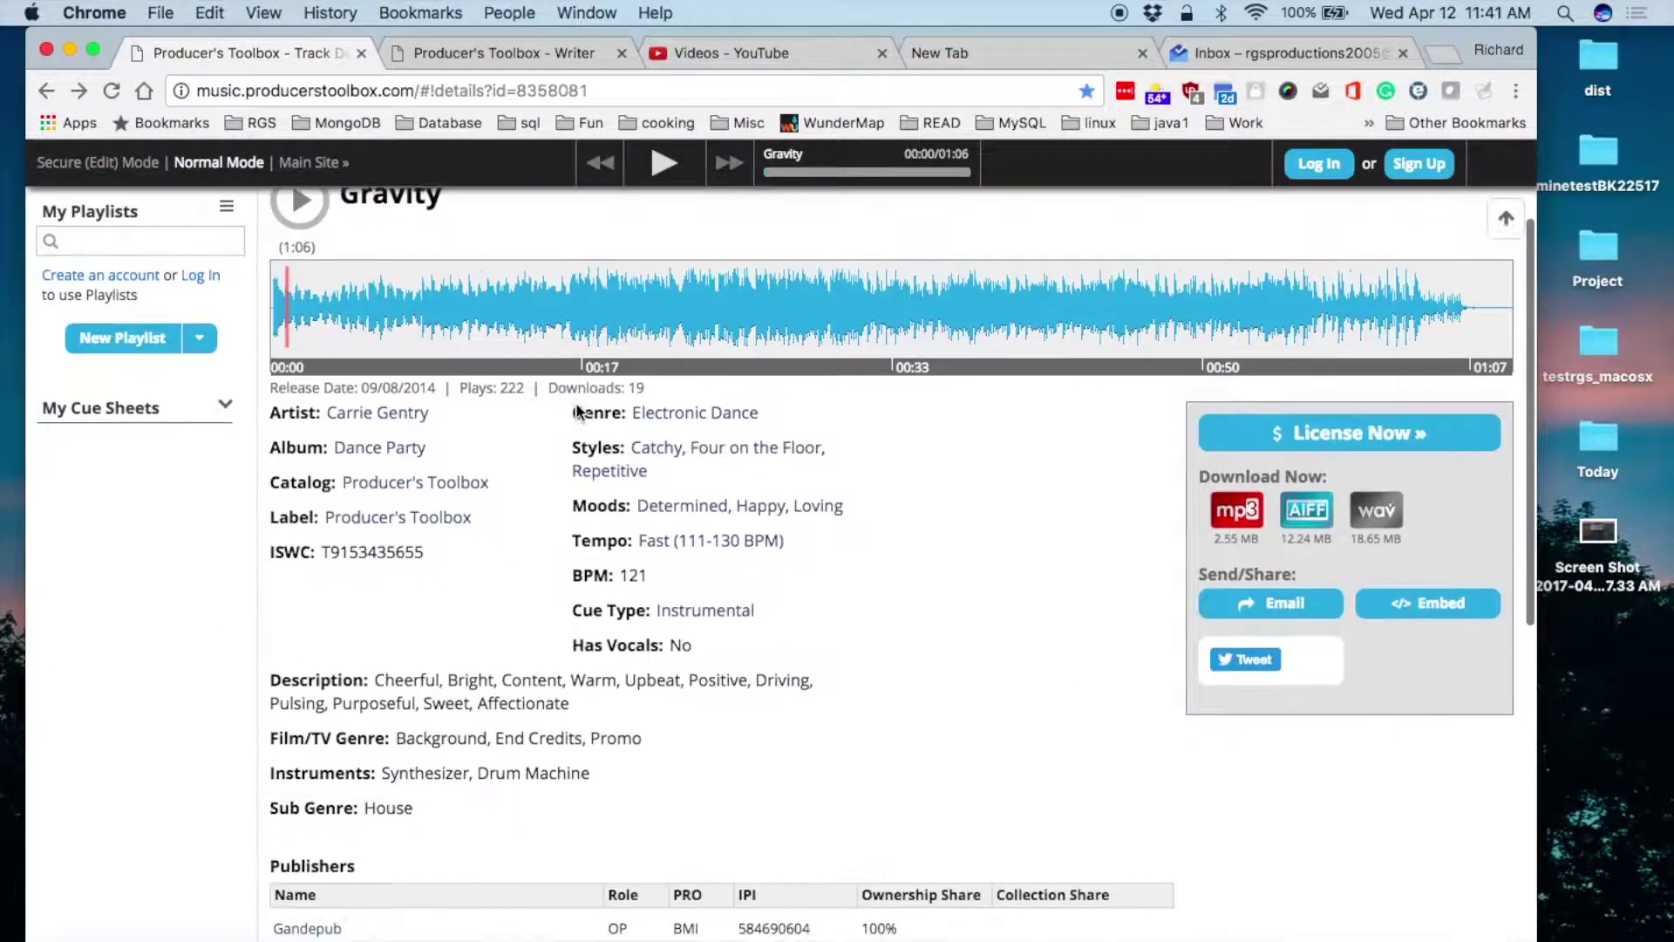
scroll(576, 408, up, 1)
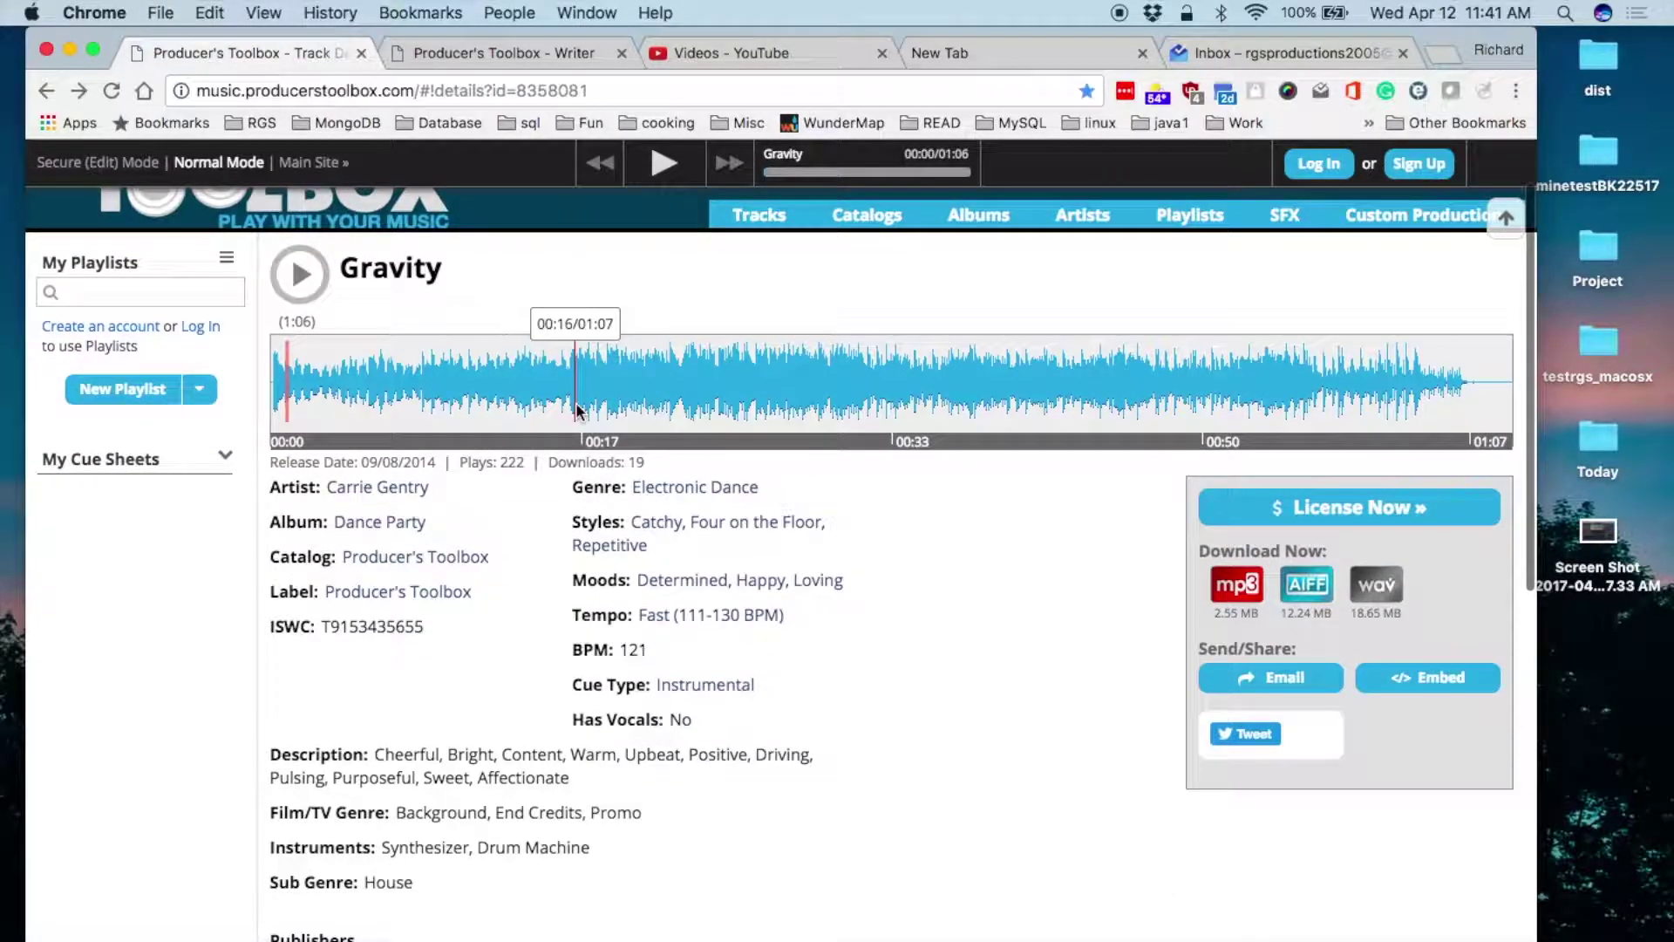
click(300, 277)
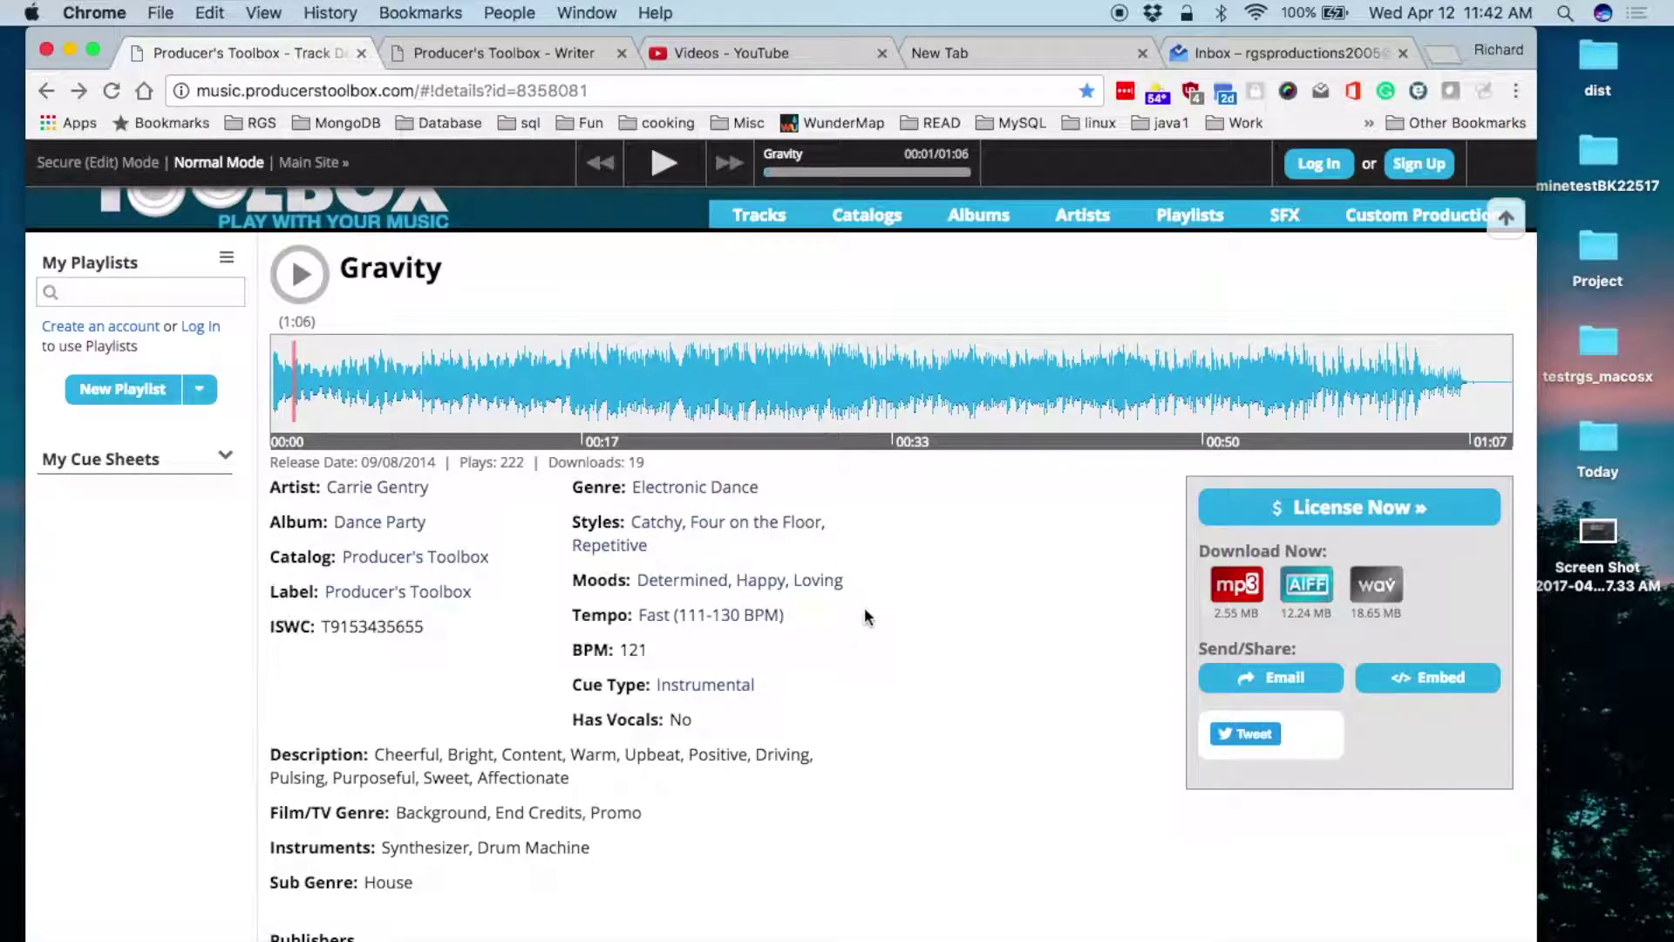
scroll(1023, 650, down, 6)
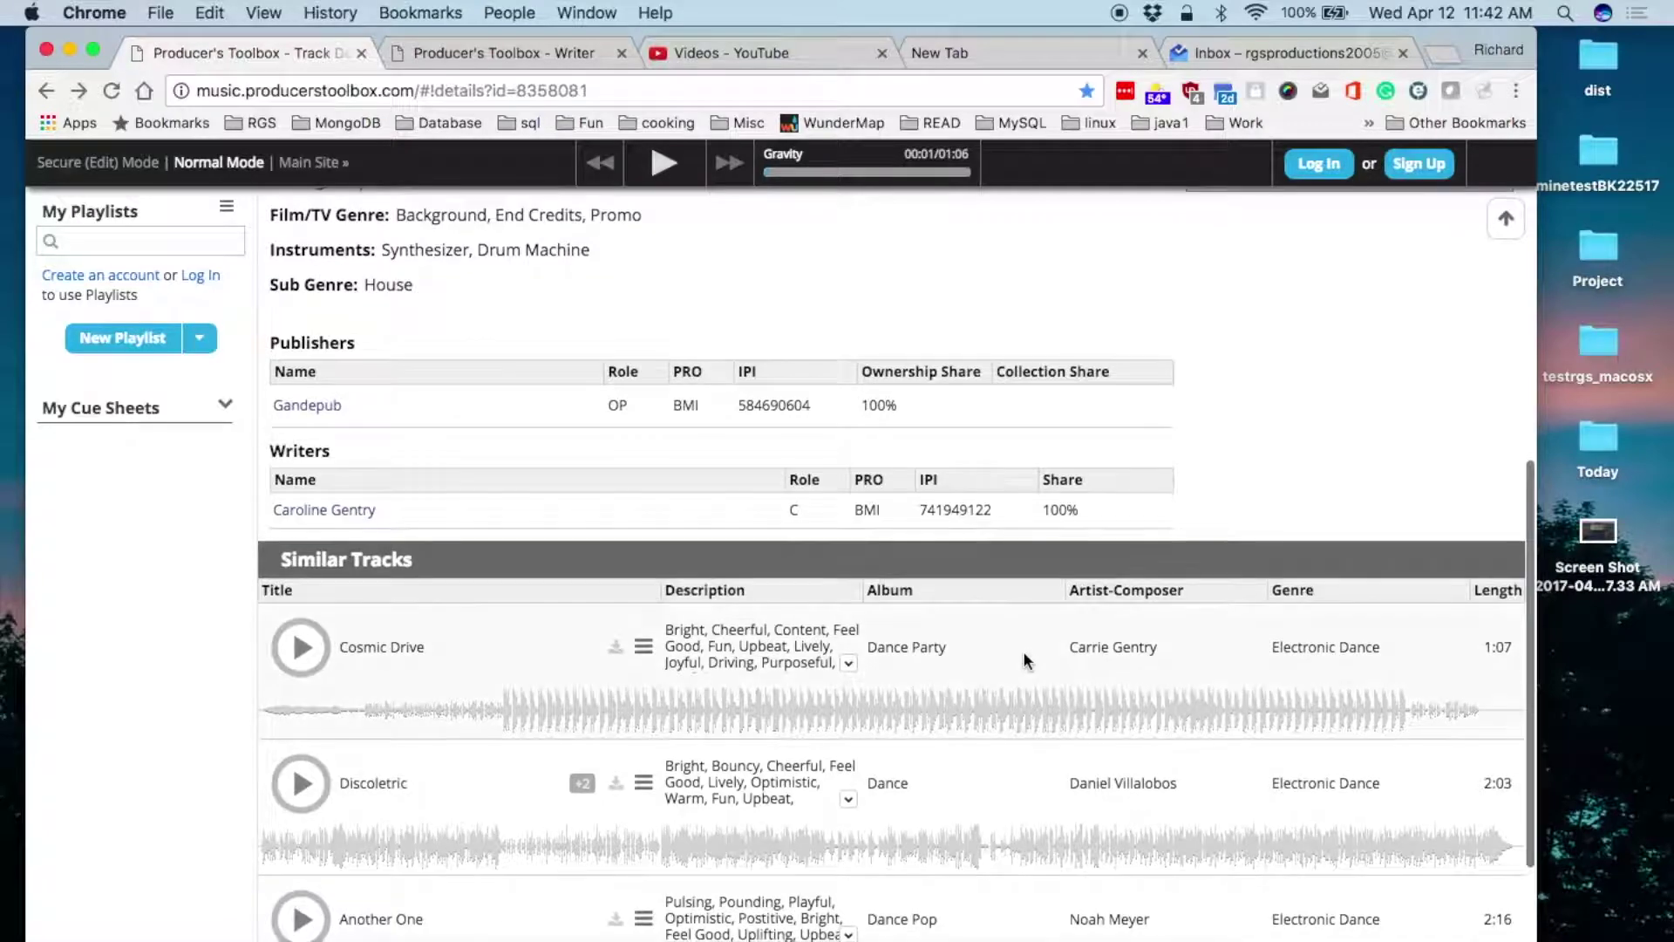
scroll(1023, 650, up, 5)
scroll(1023, 650, up, 3)
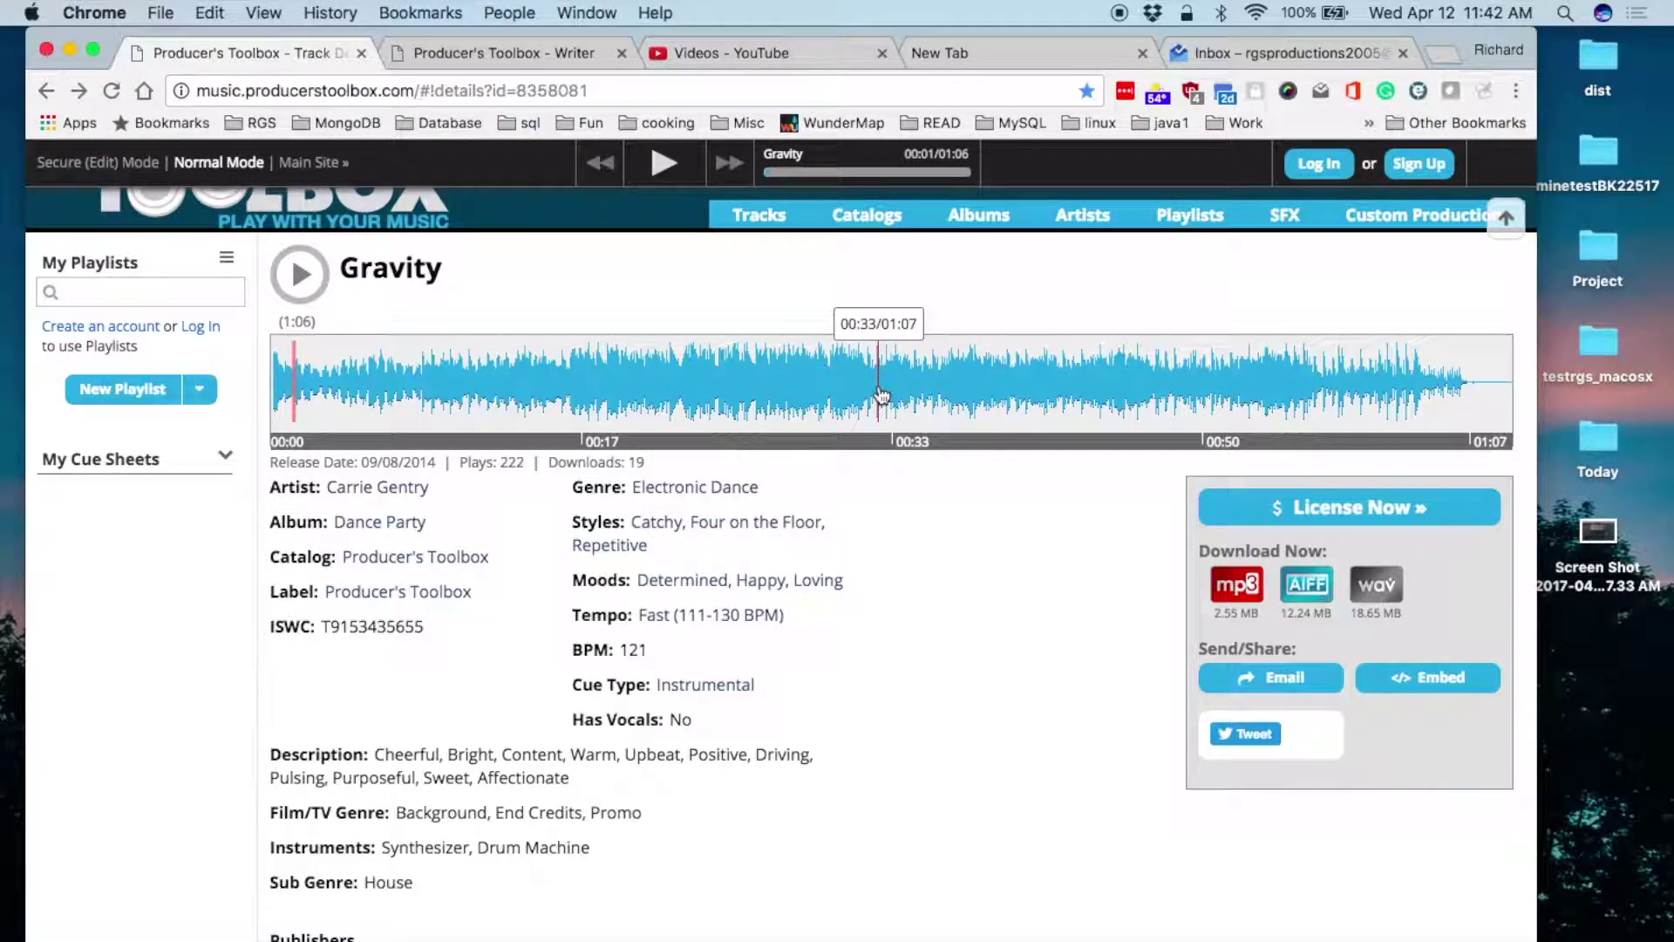
- Switch to the GarageBand desktop and briefly play, then stop, ProjectMiddle
mouse_move(1, 1)
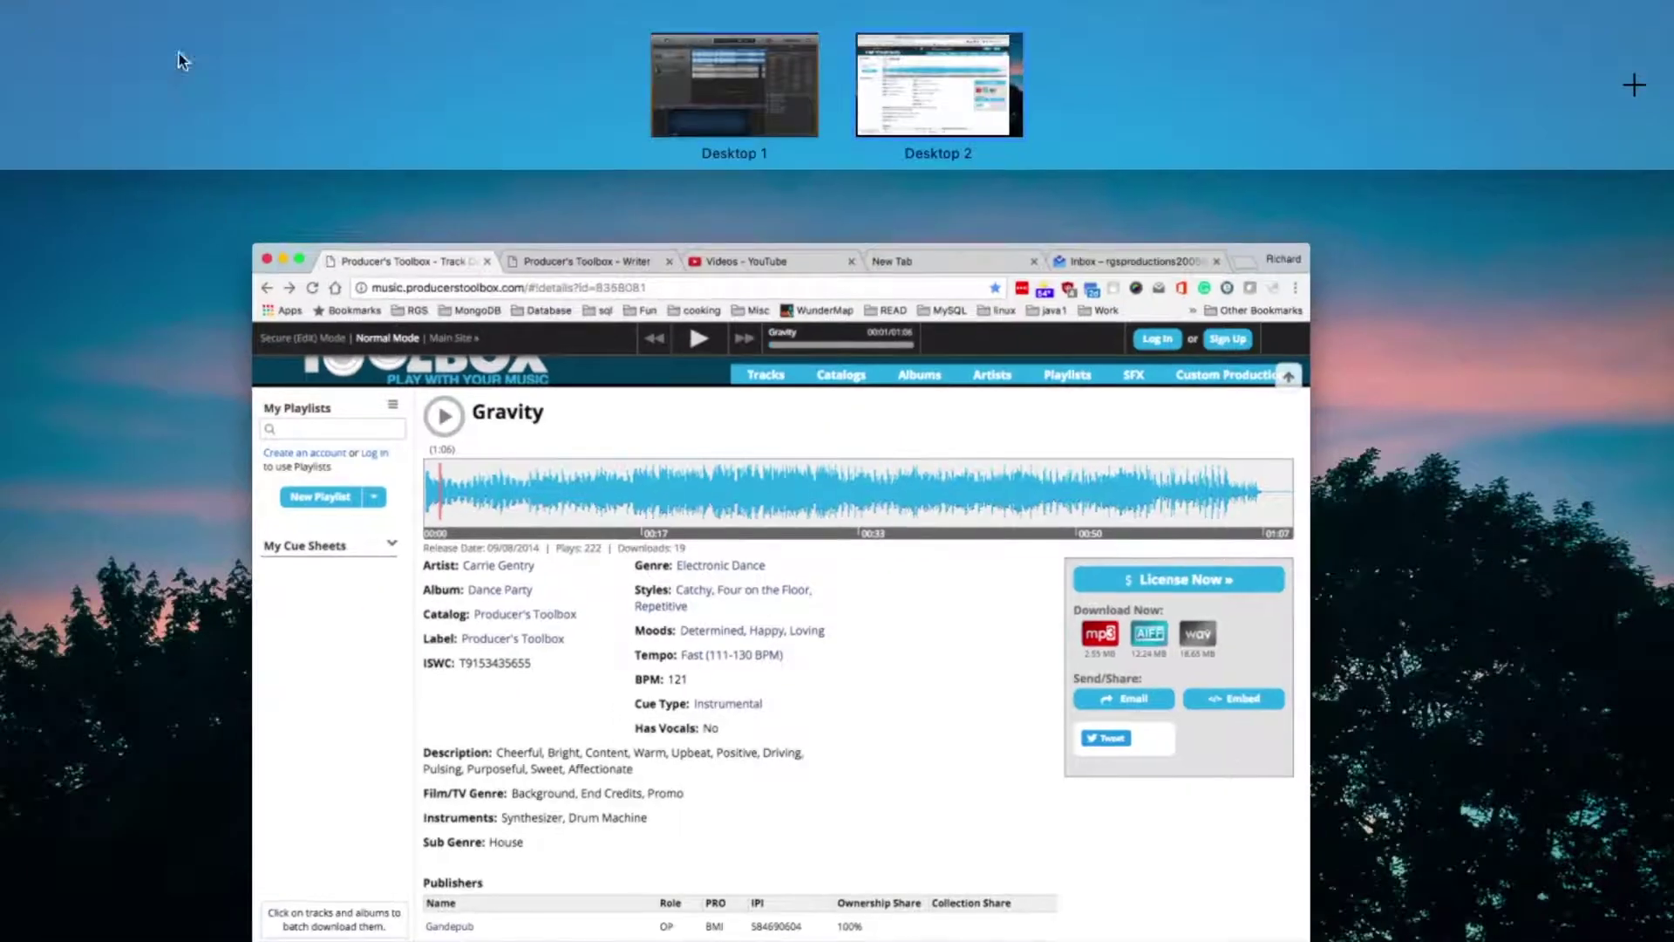
click(713, 89)
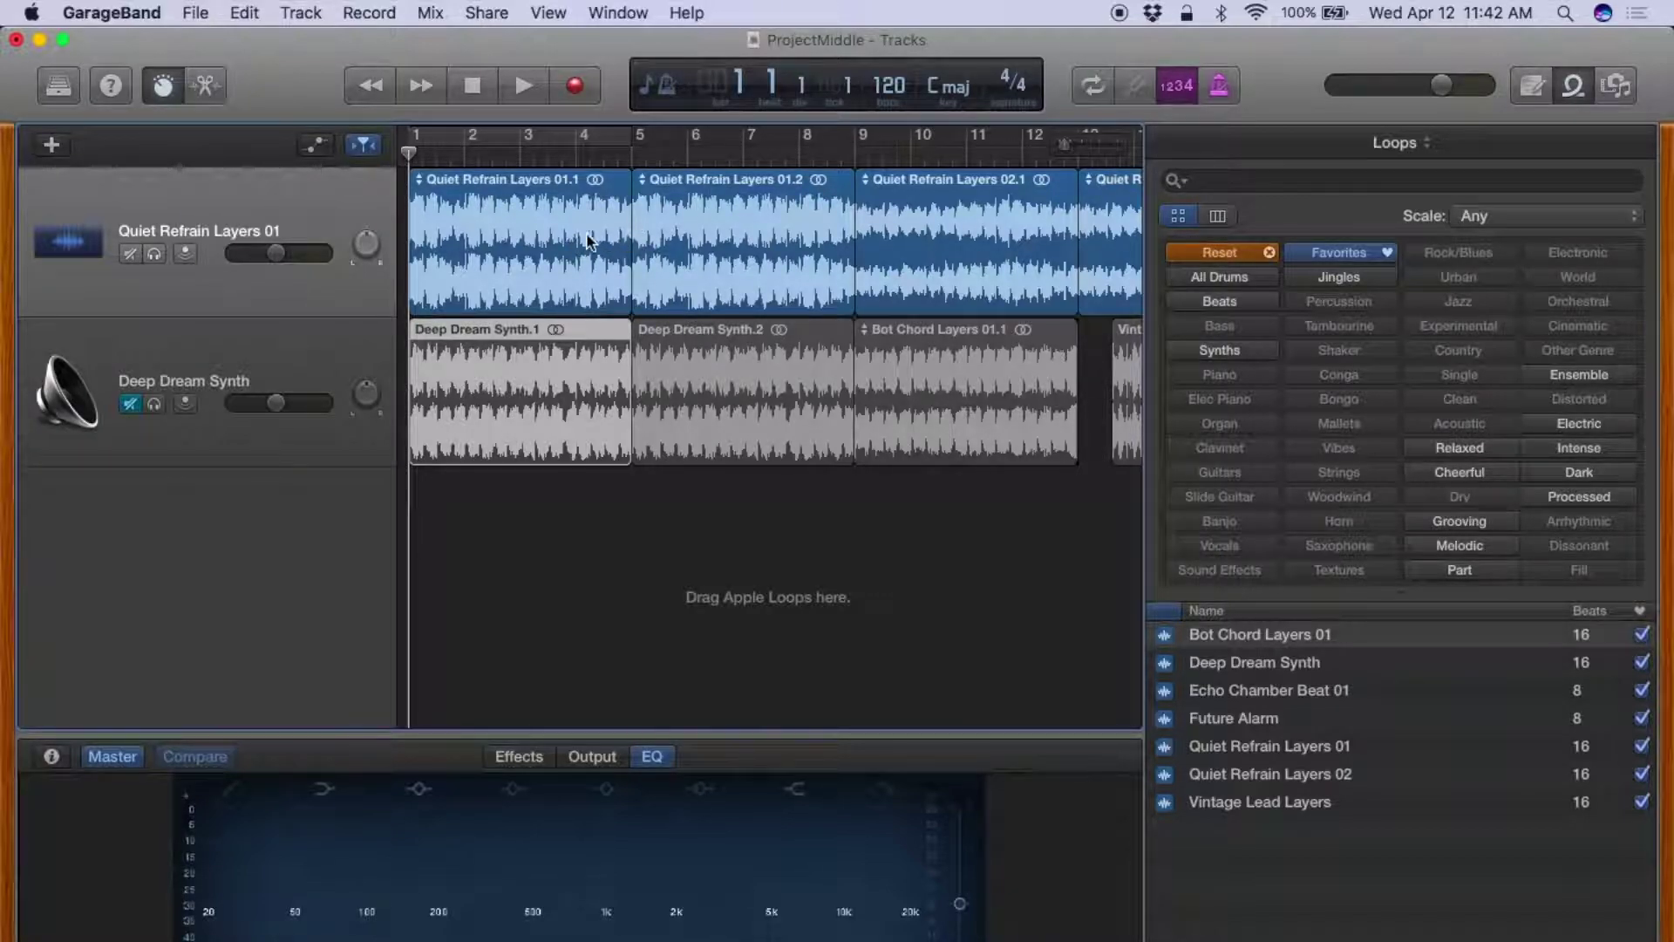
click(524, 87)
click(524, 87)
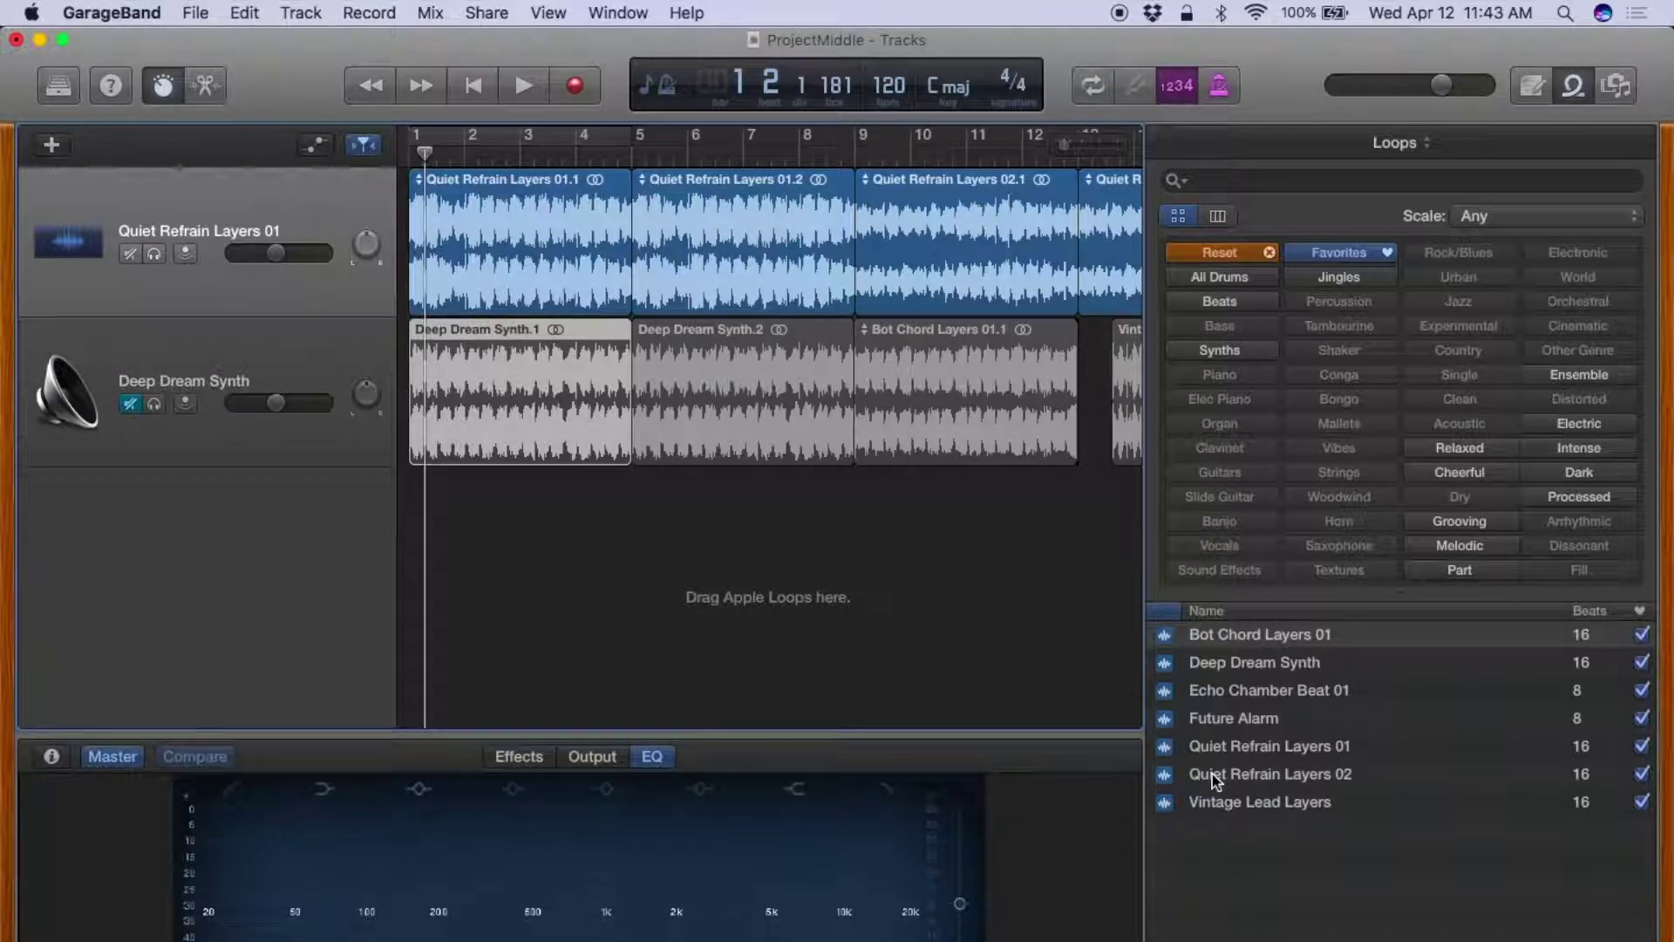
scroll(1023, 242, right, 10)
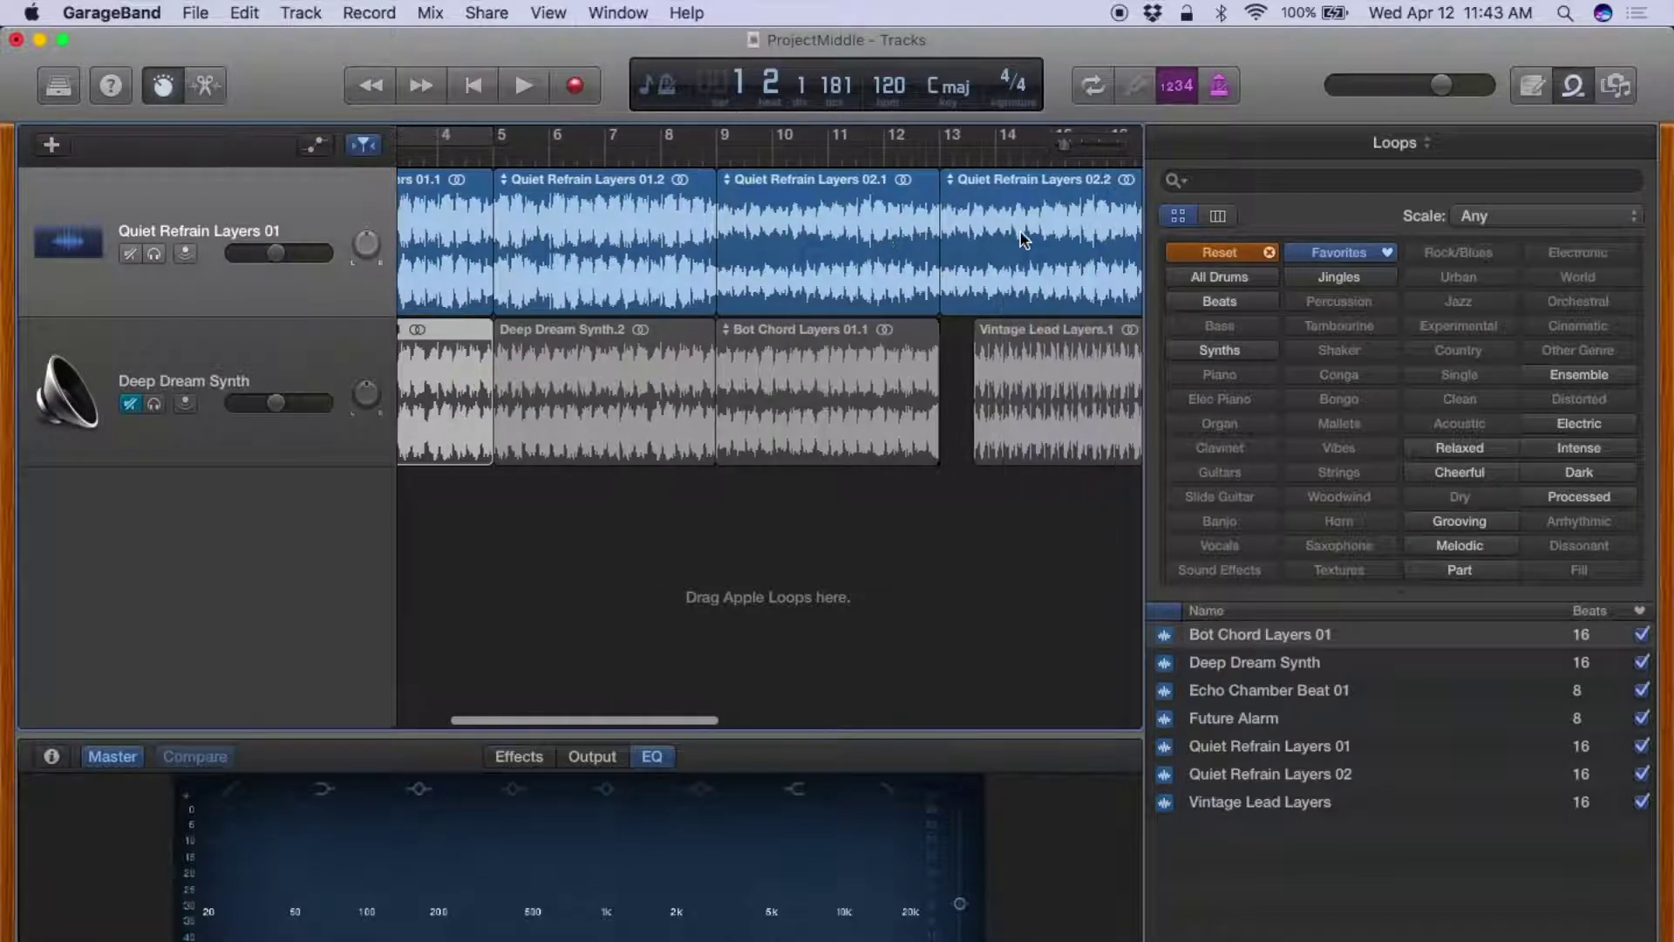
scroll(1023, 240, right, 10)
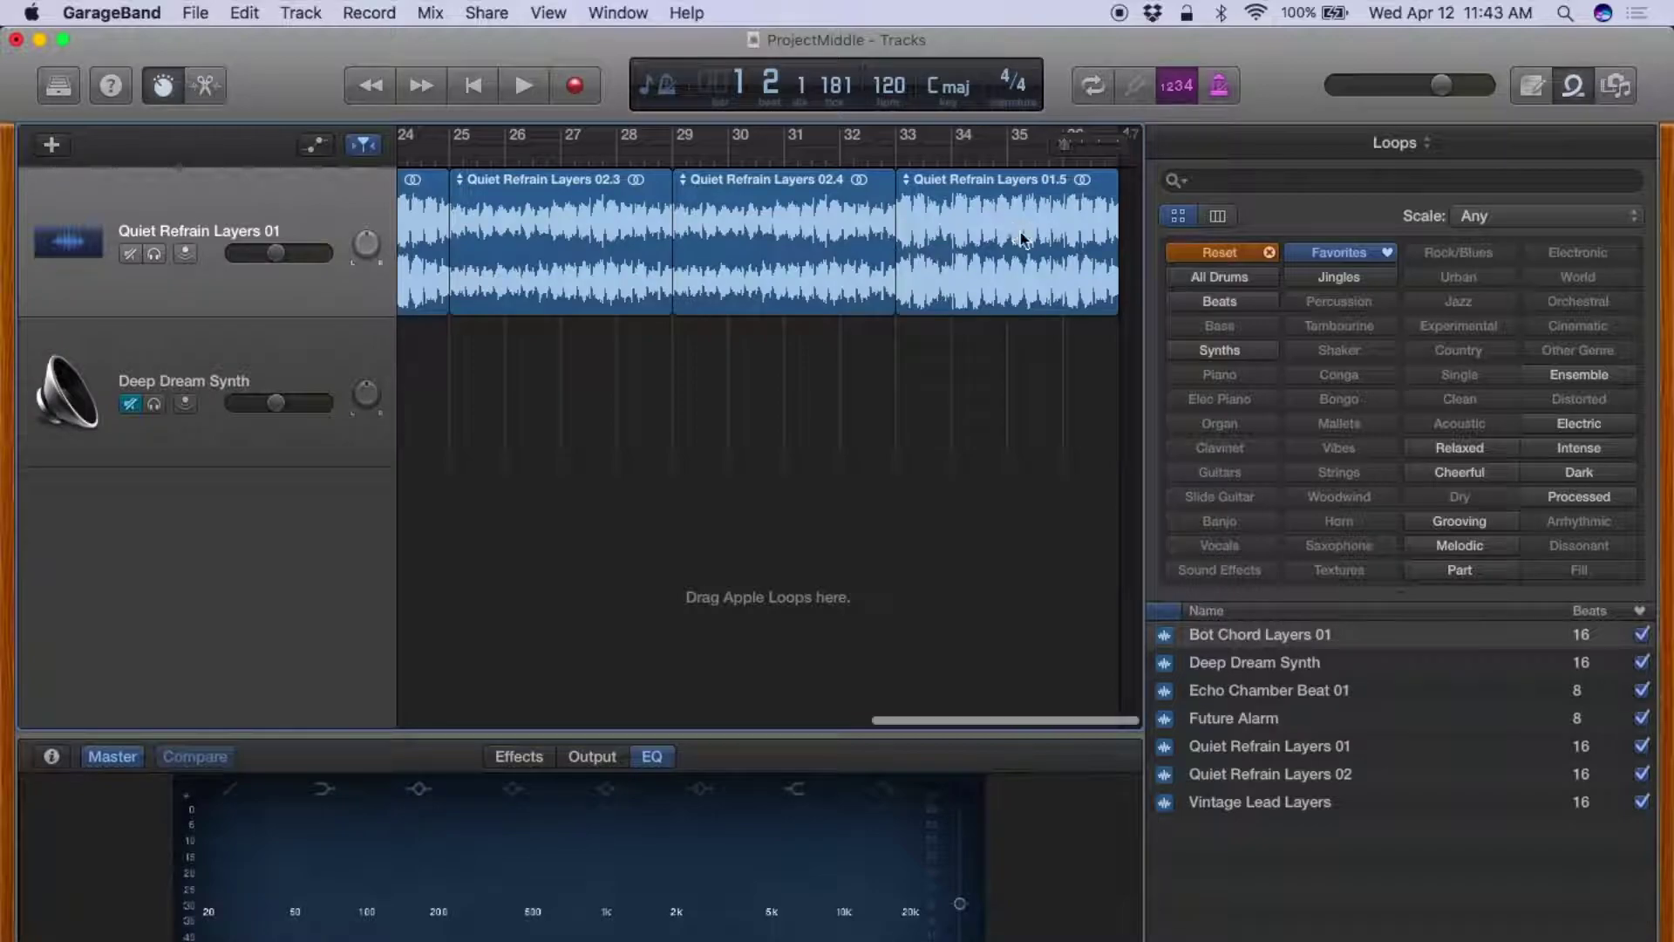
scroll(1021, 233, left, 4)
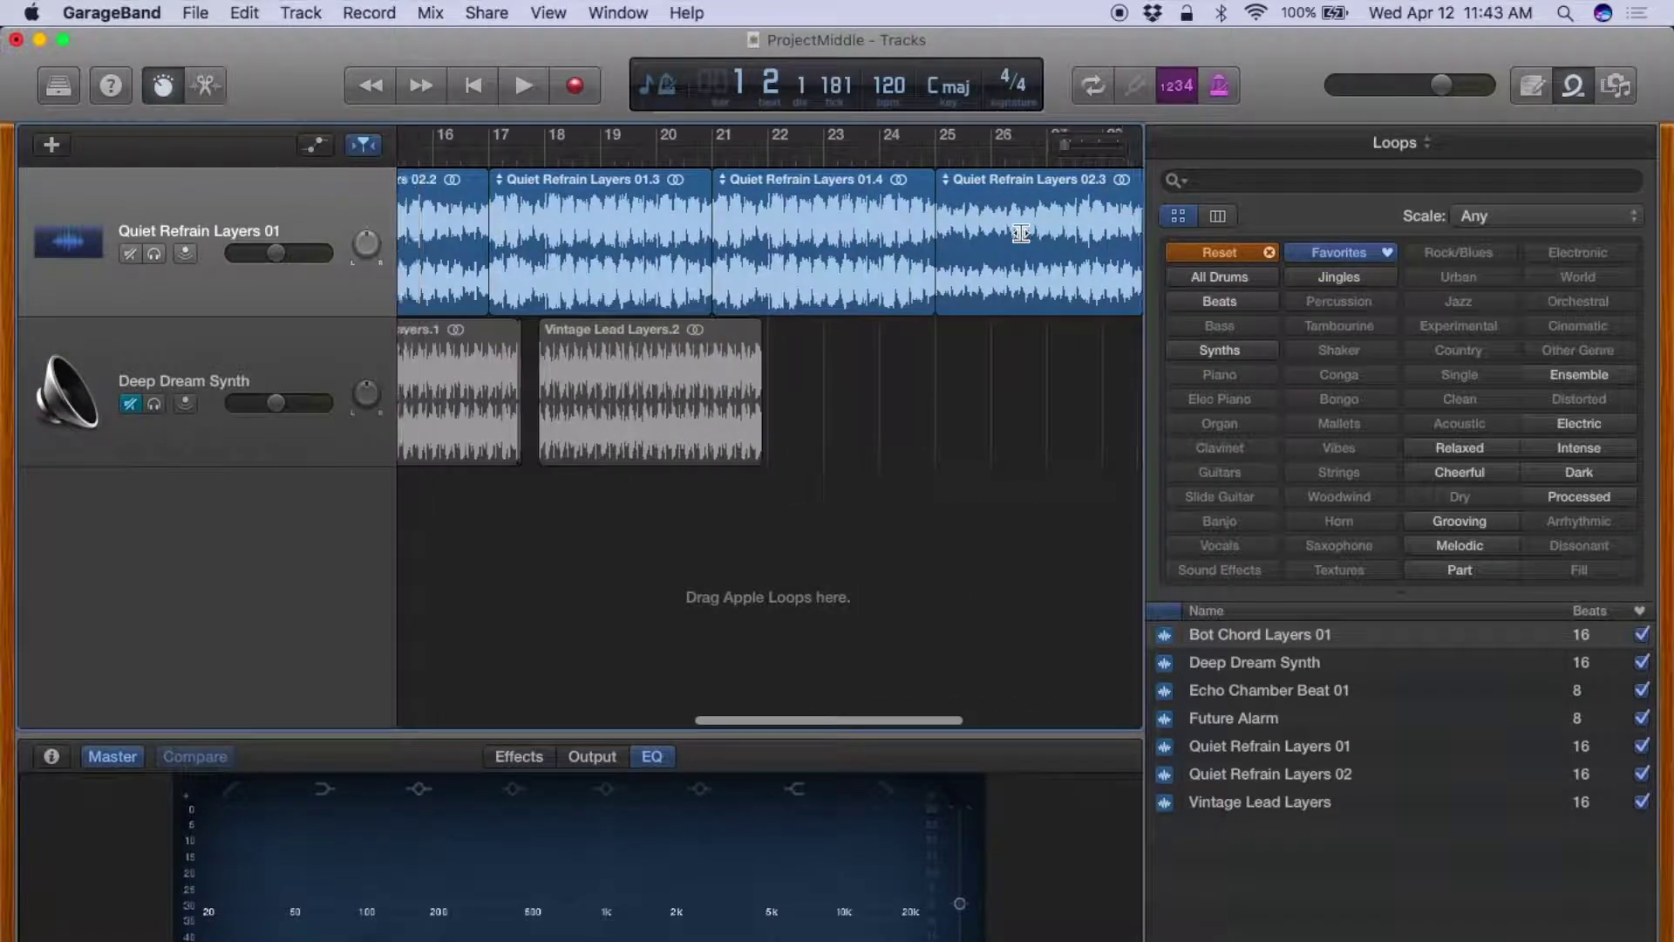
scroll(1020, 233, left, 15)
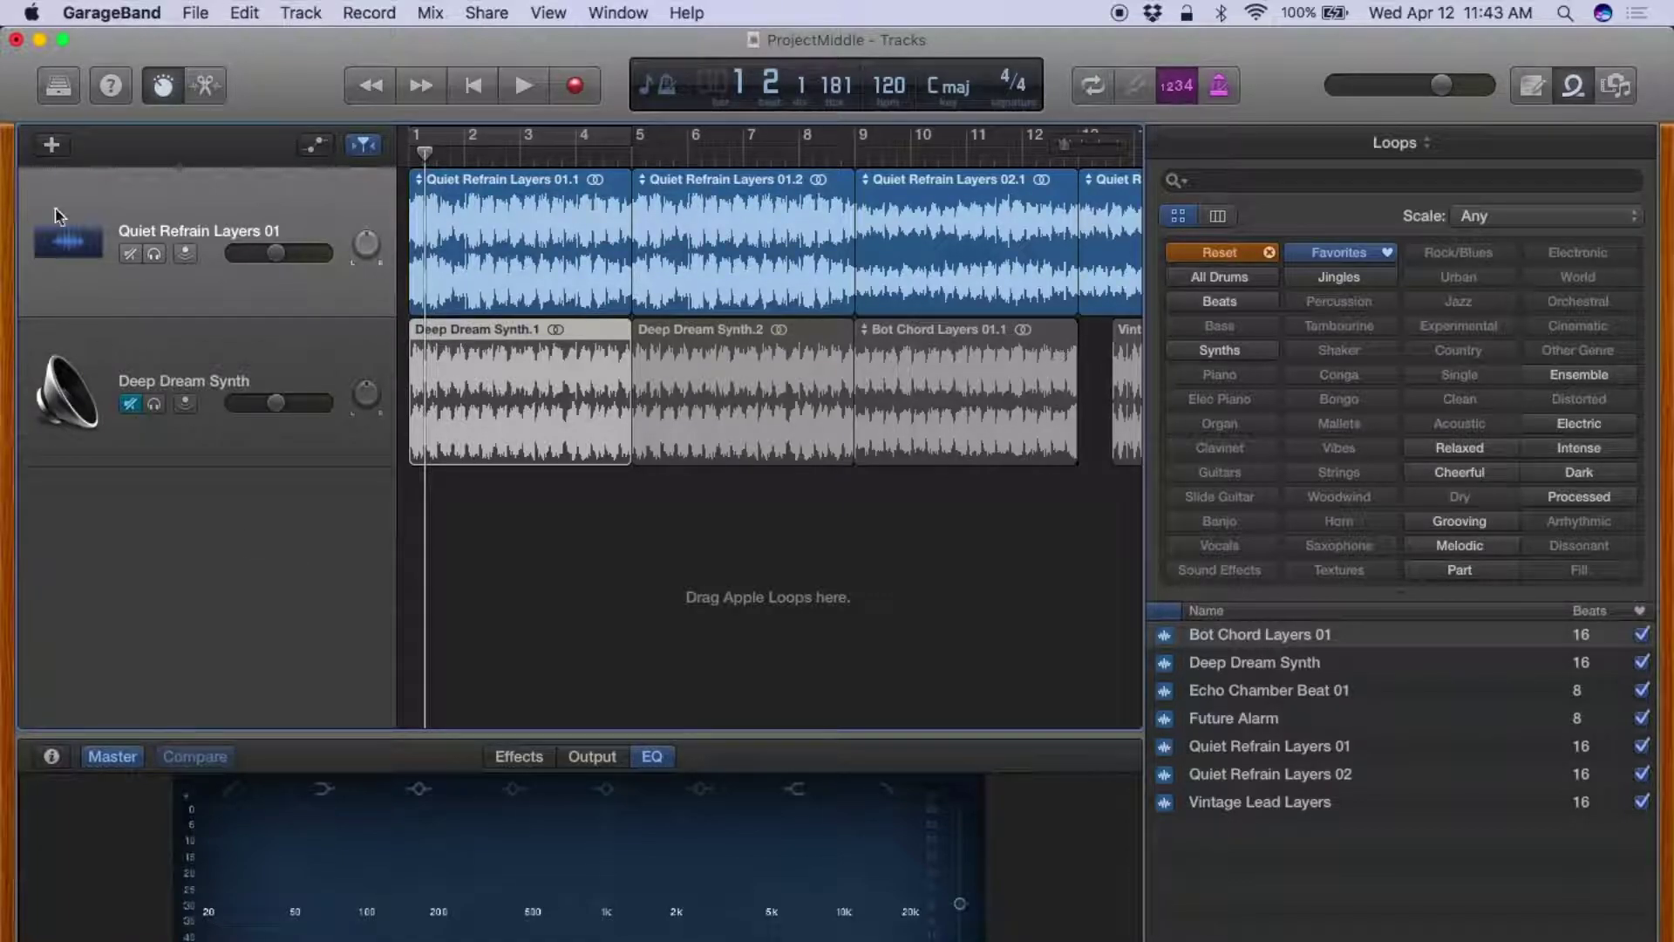
- Check the GarageBand version in the About GarageBand window, then close it
click(121, 13)
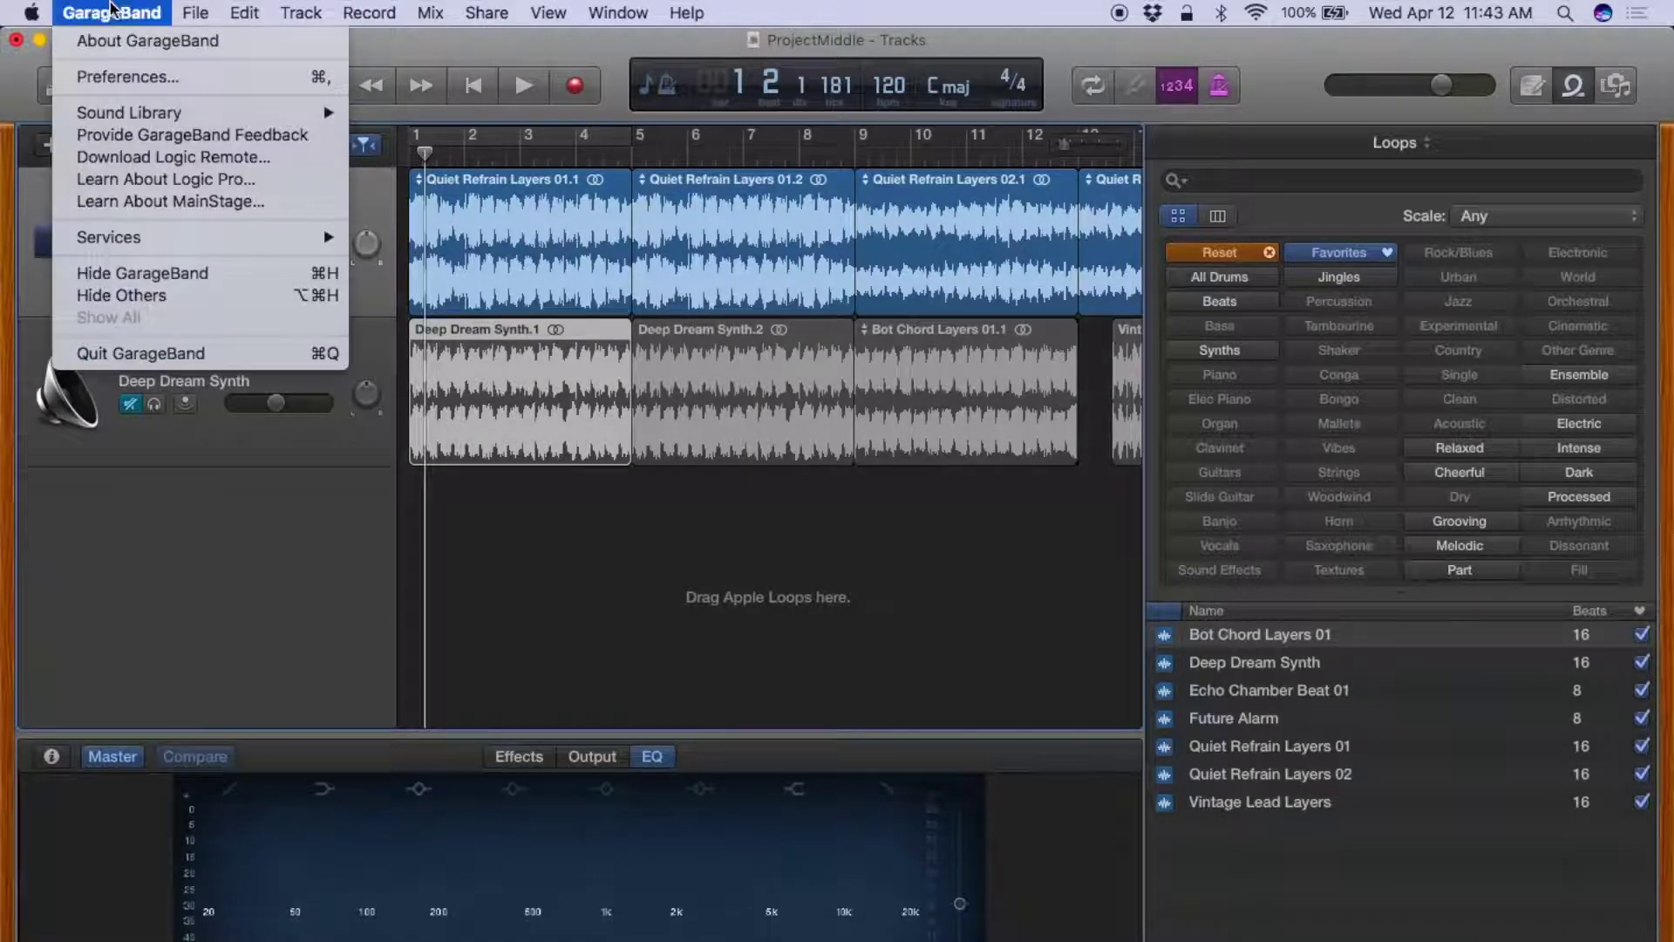
click(144, 42)
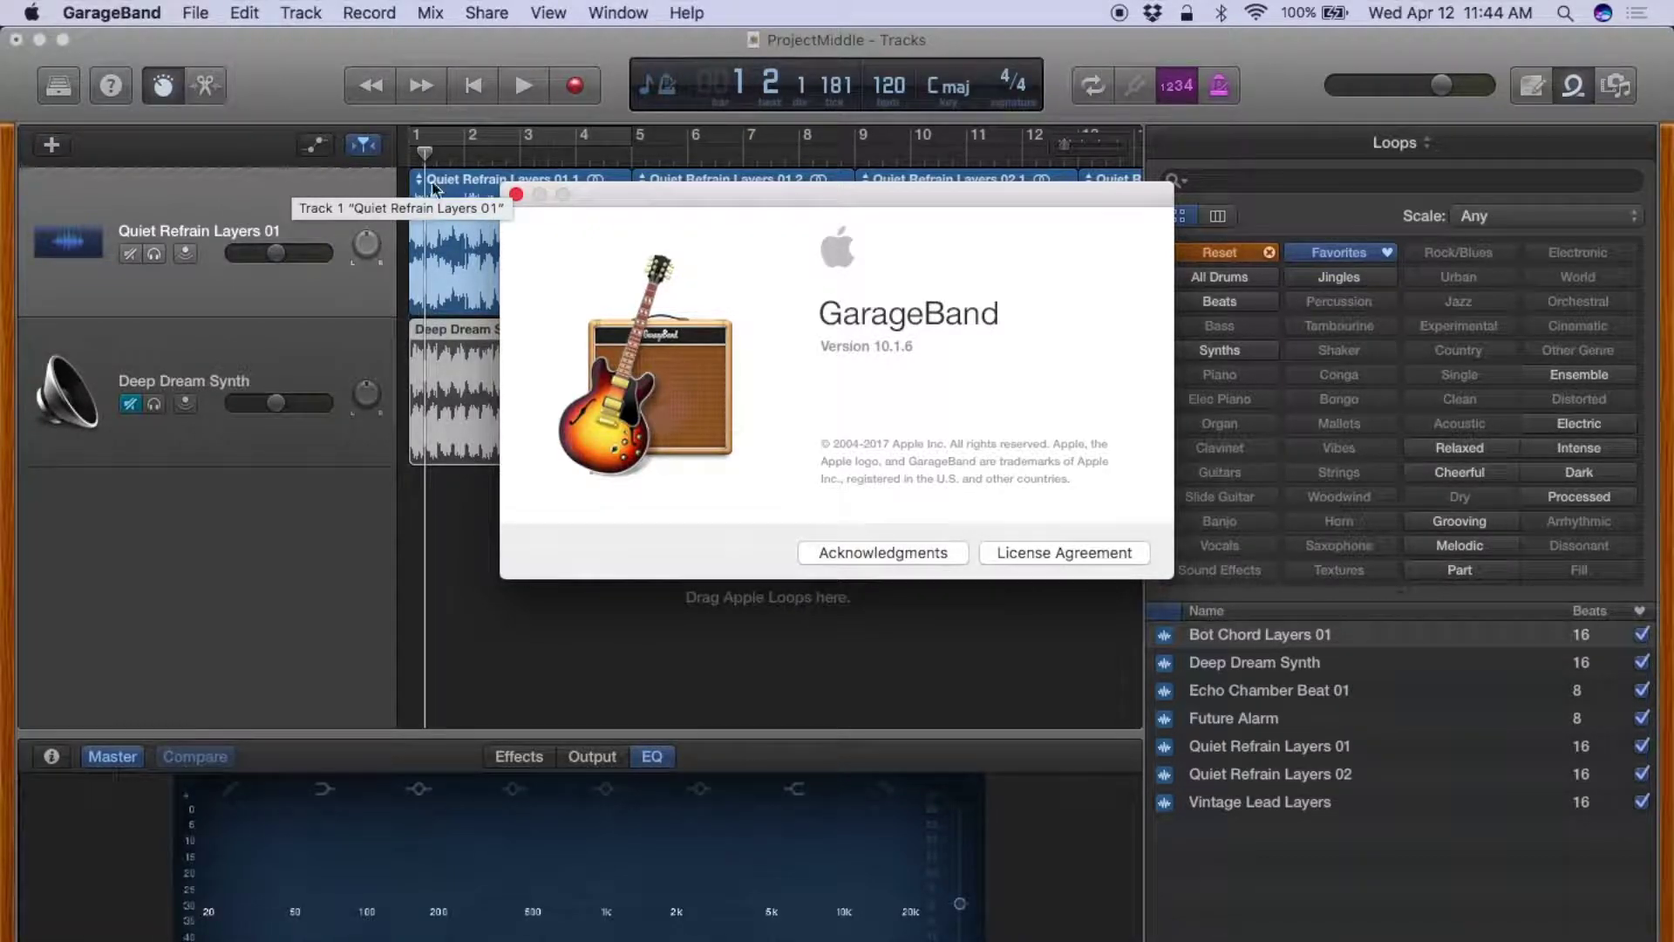
click(515, 194)
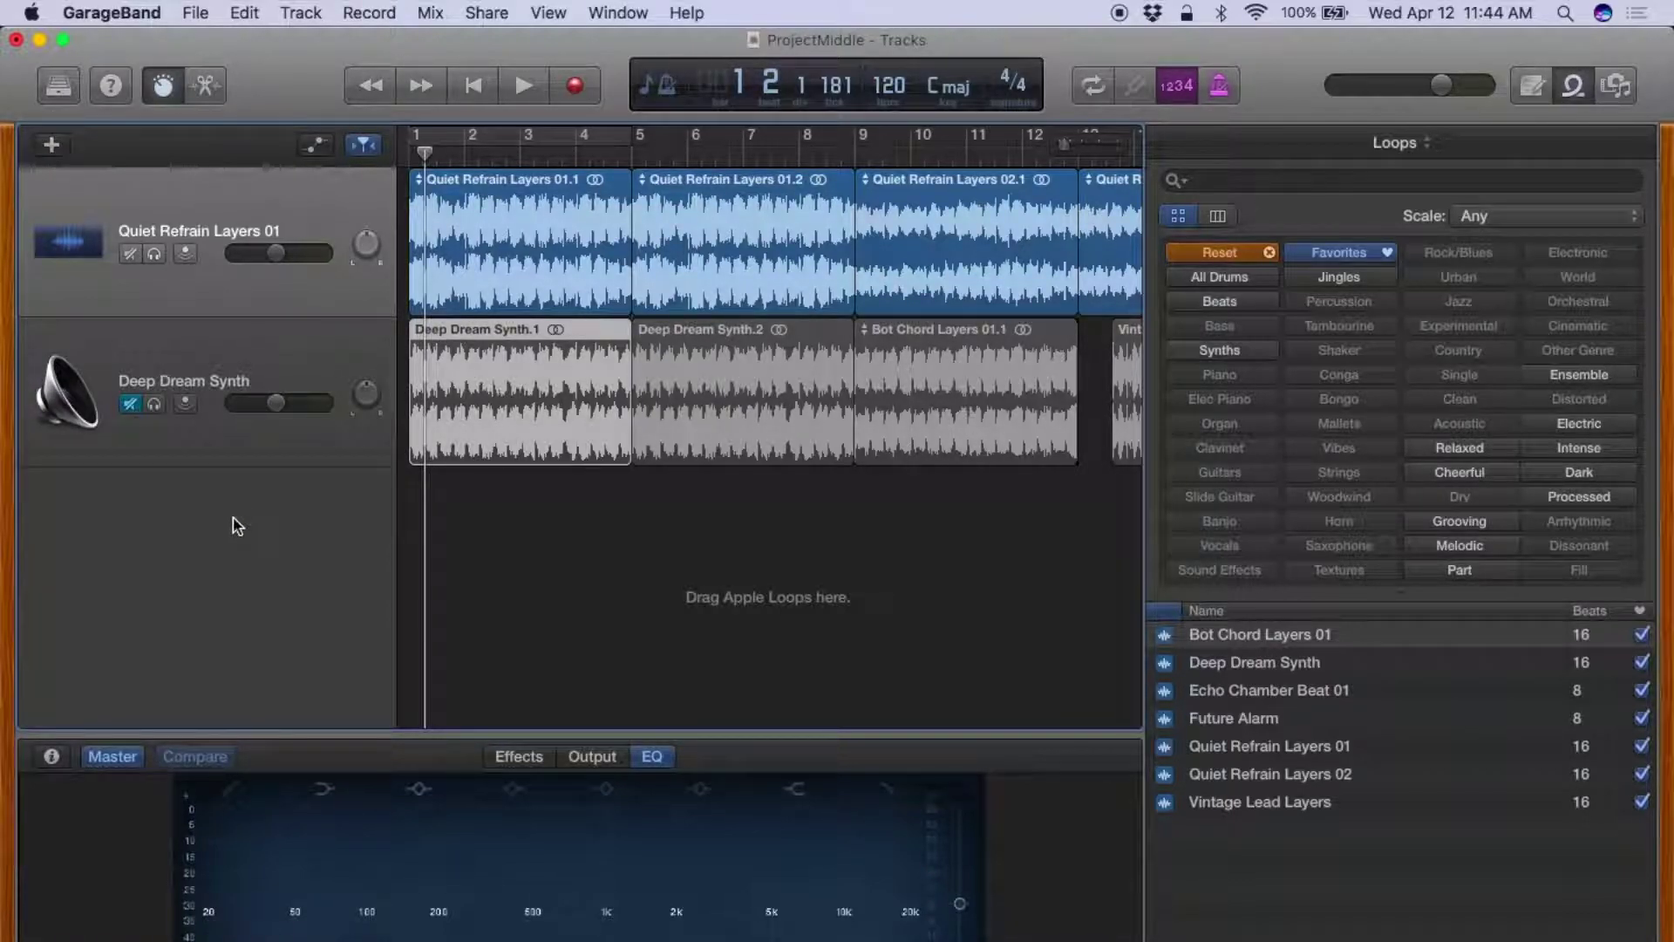
- Unmute Deep Dream Synth, mute Quiet Refrain Layers 01, and play that track alone
click(131, 403)
click(130, 254)
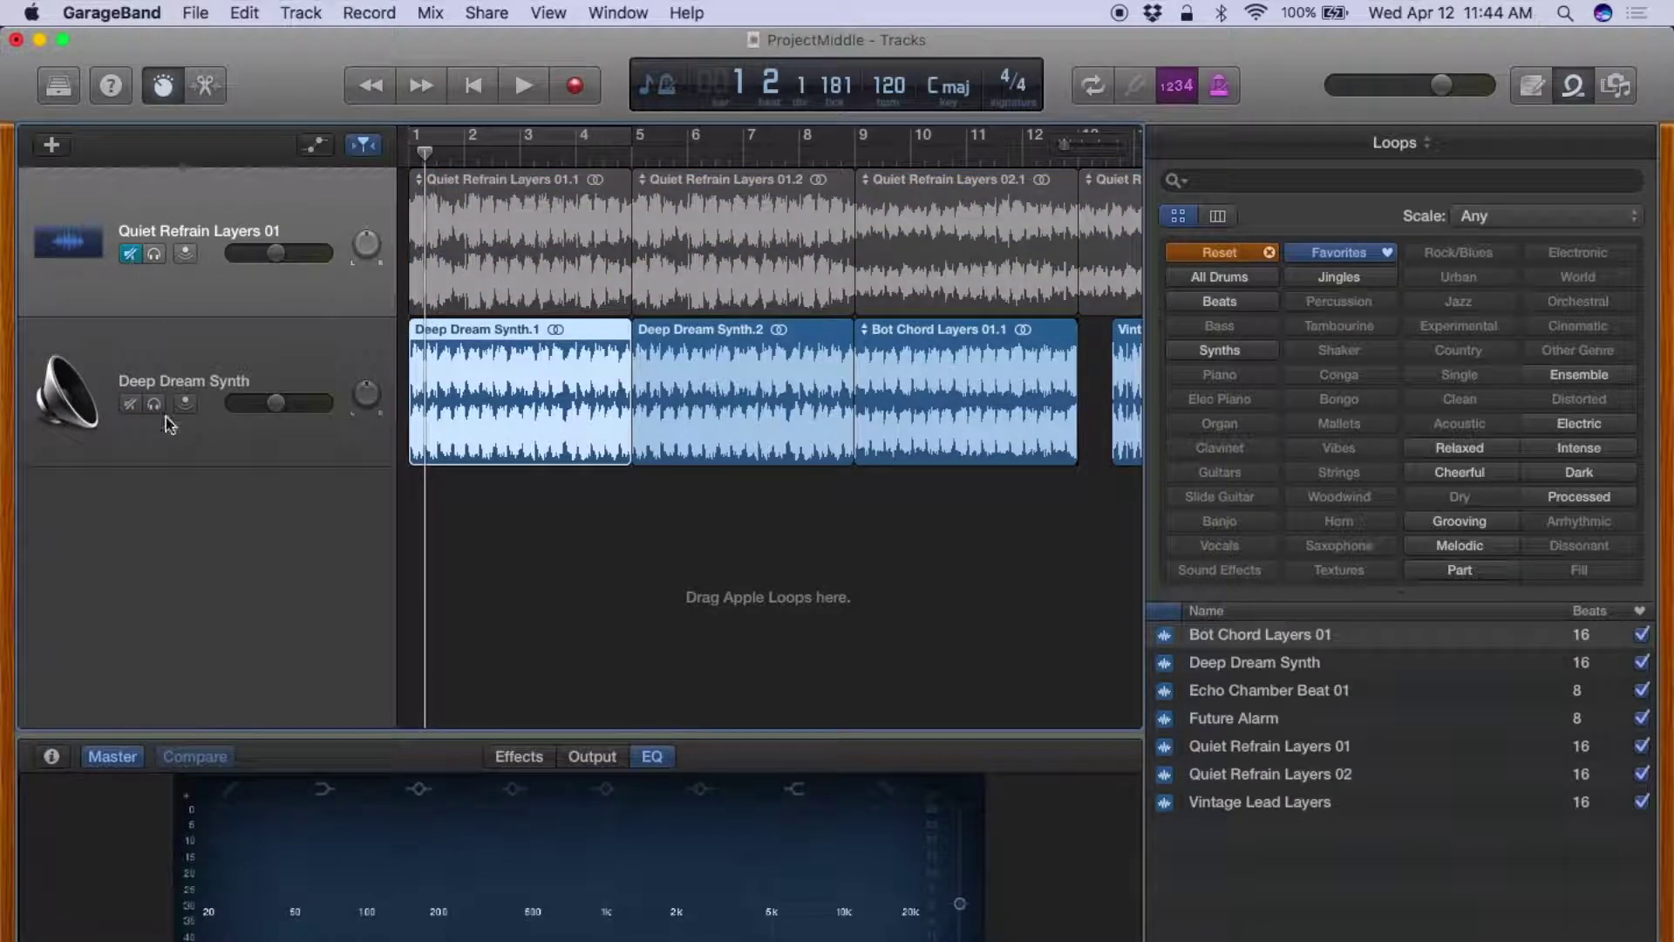
click(525, 91)
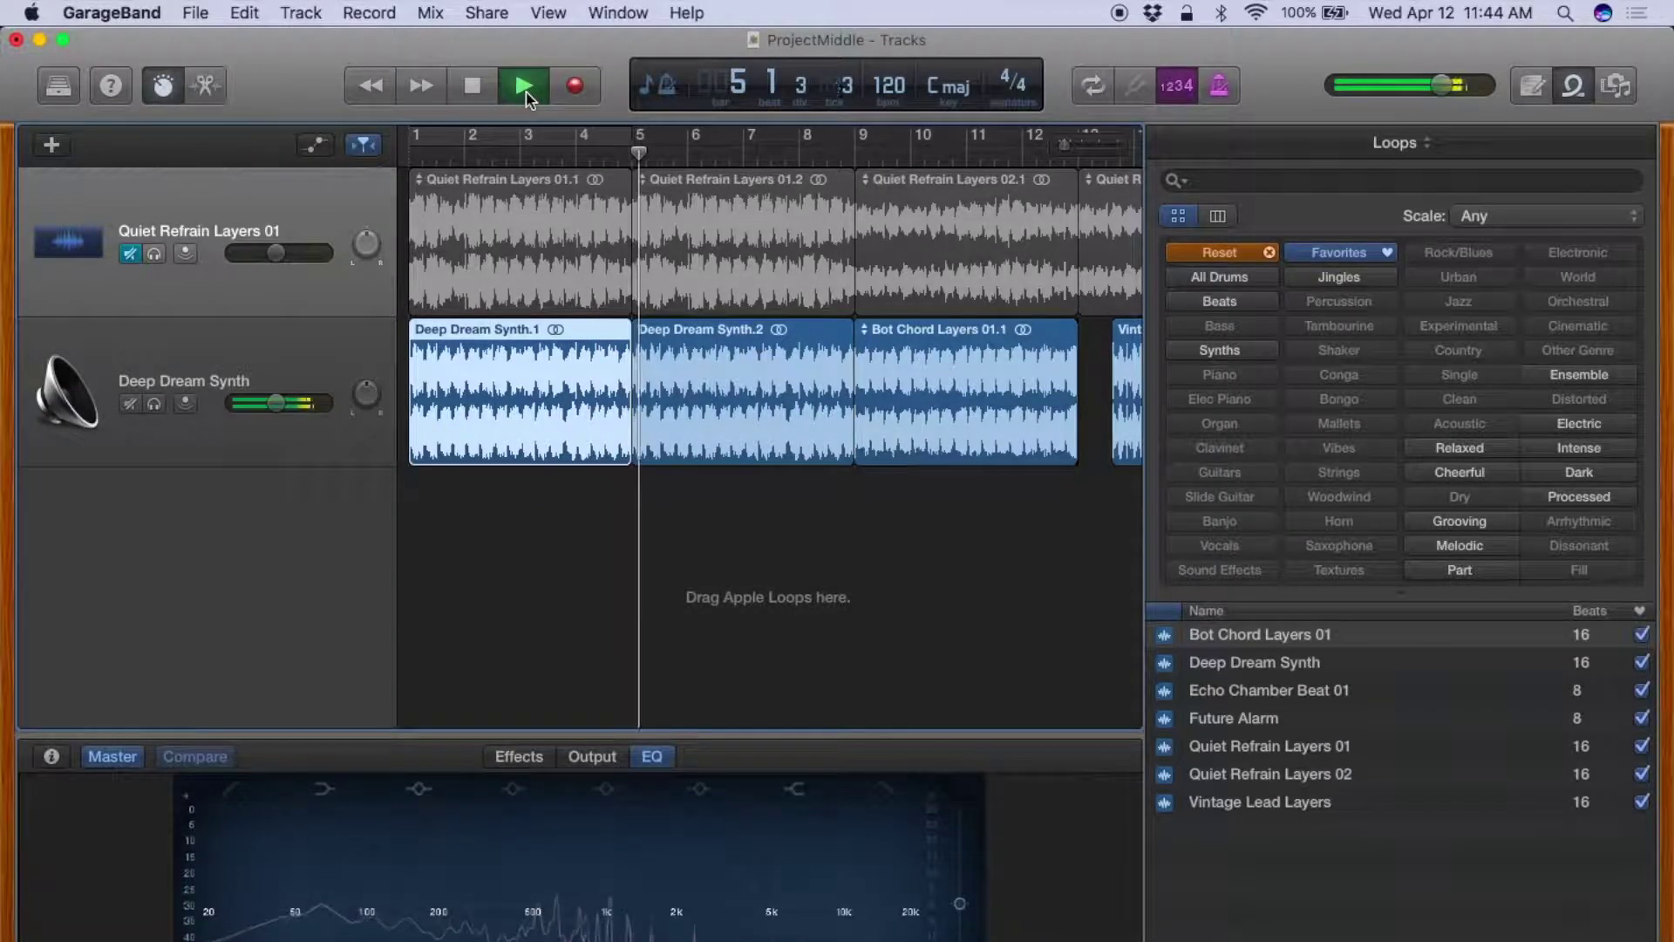
click(525, 87)
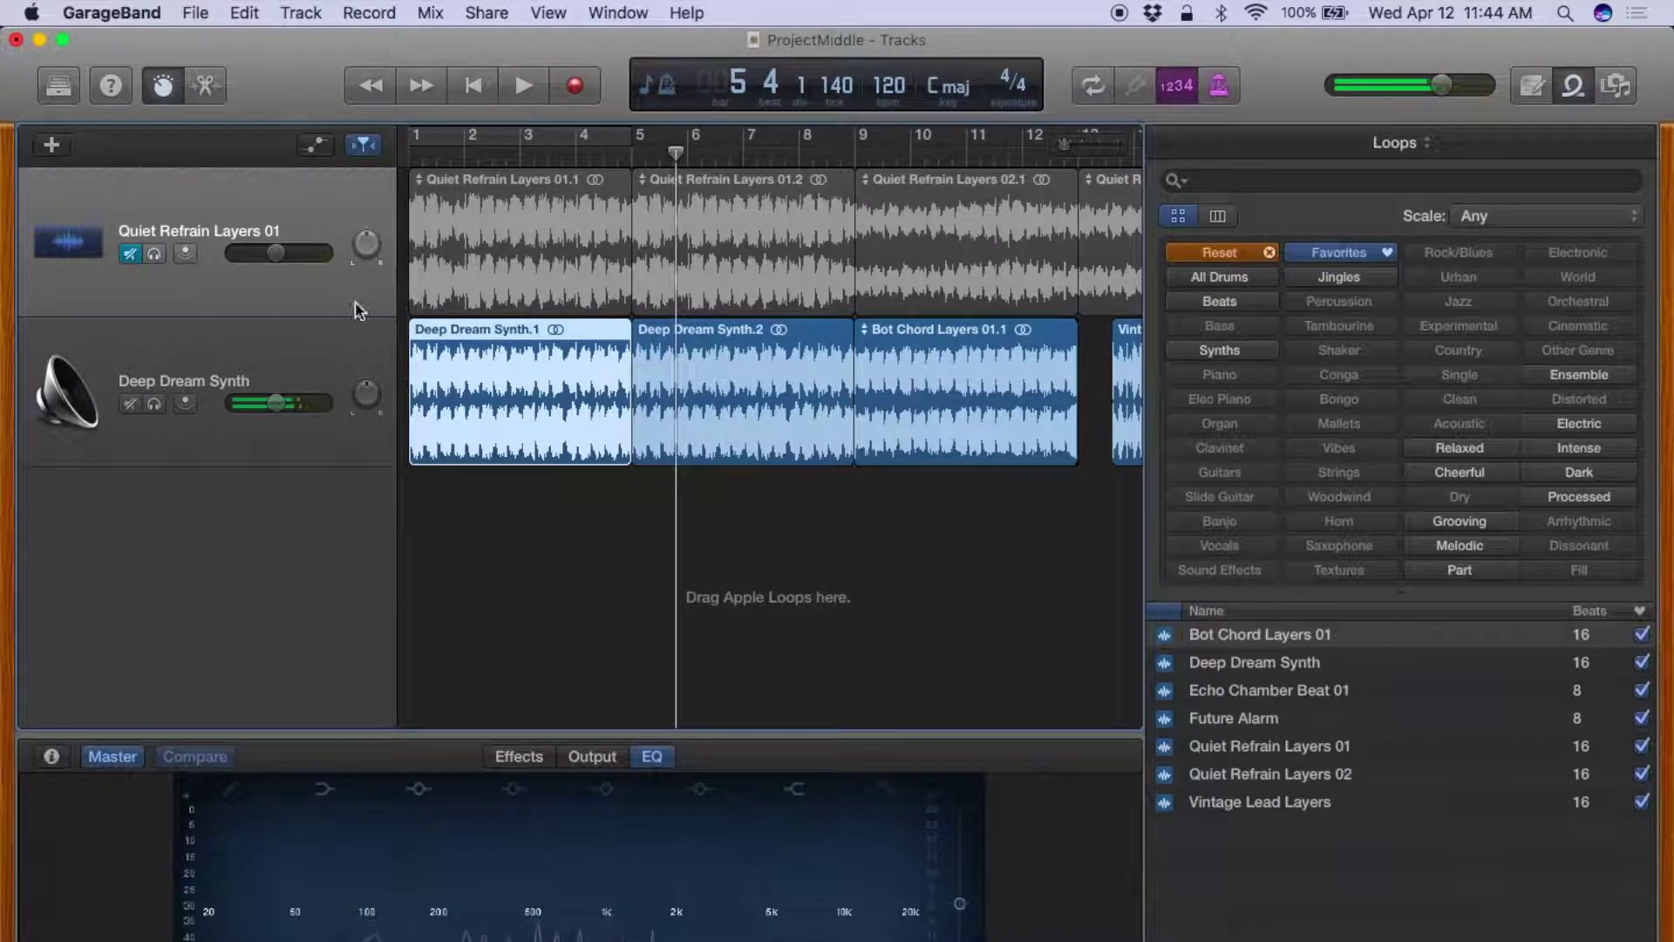
key(ctrl+Up)
click(928, 102)
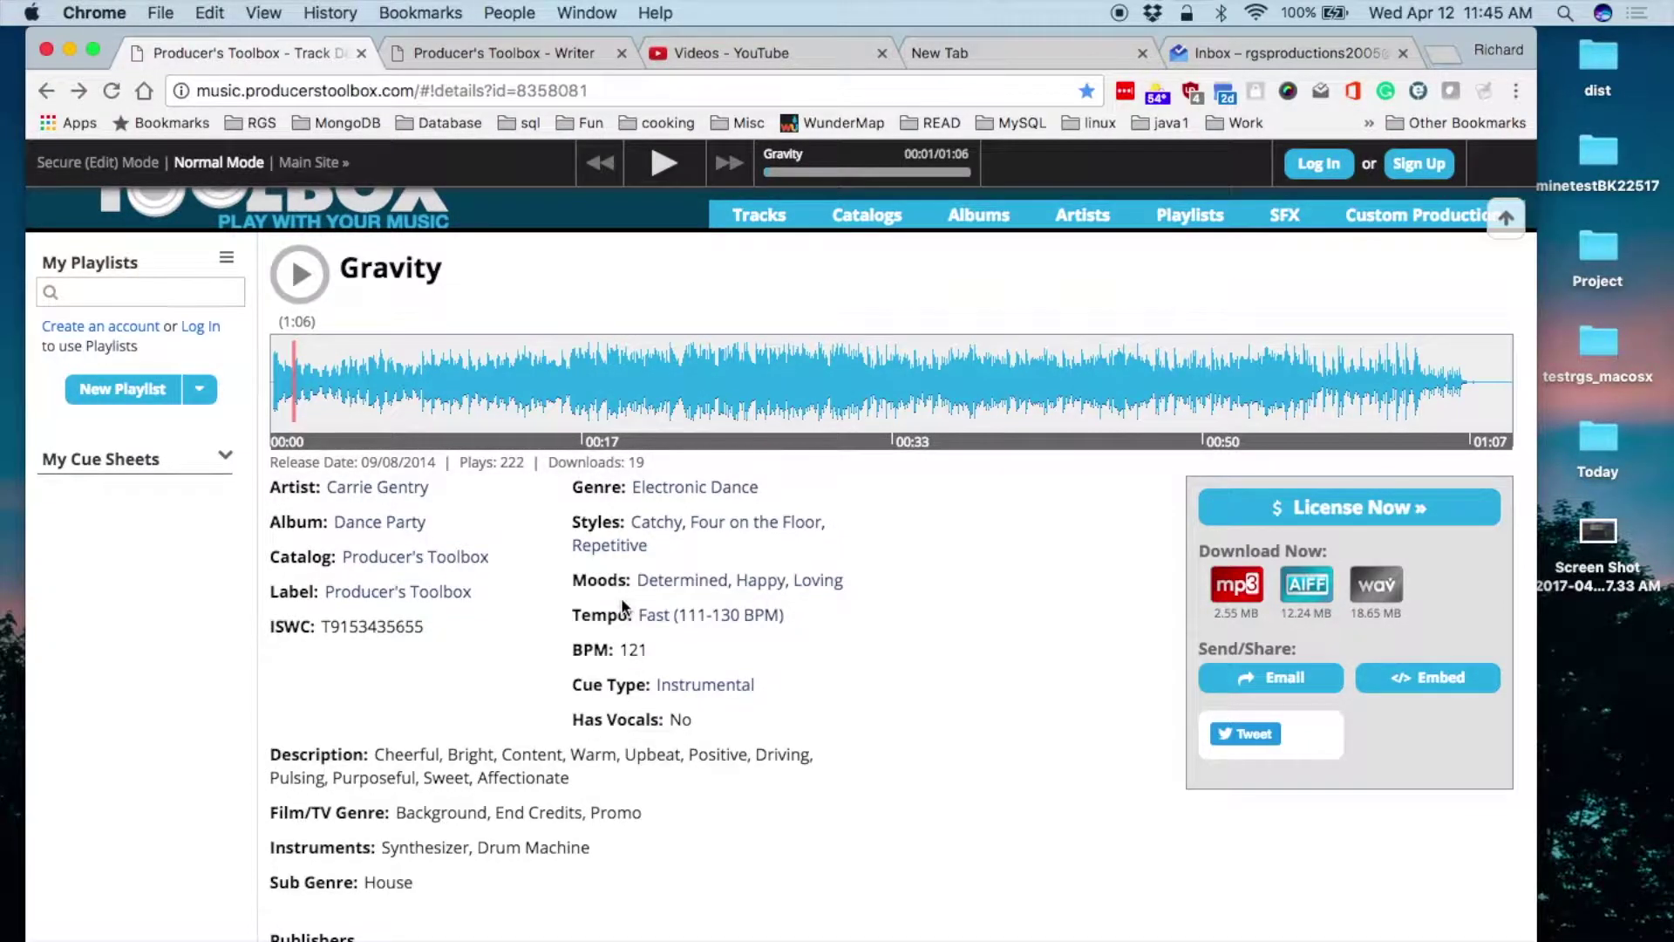
scroll(621, 600, up, 2)
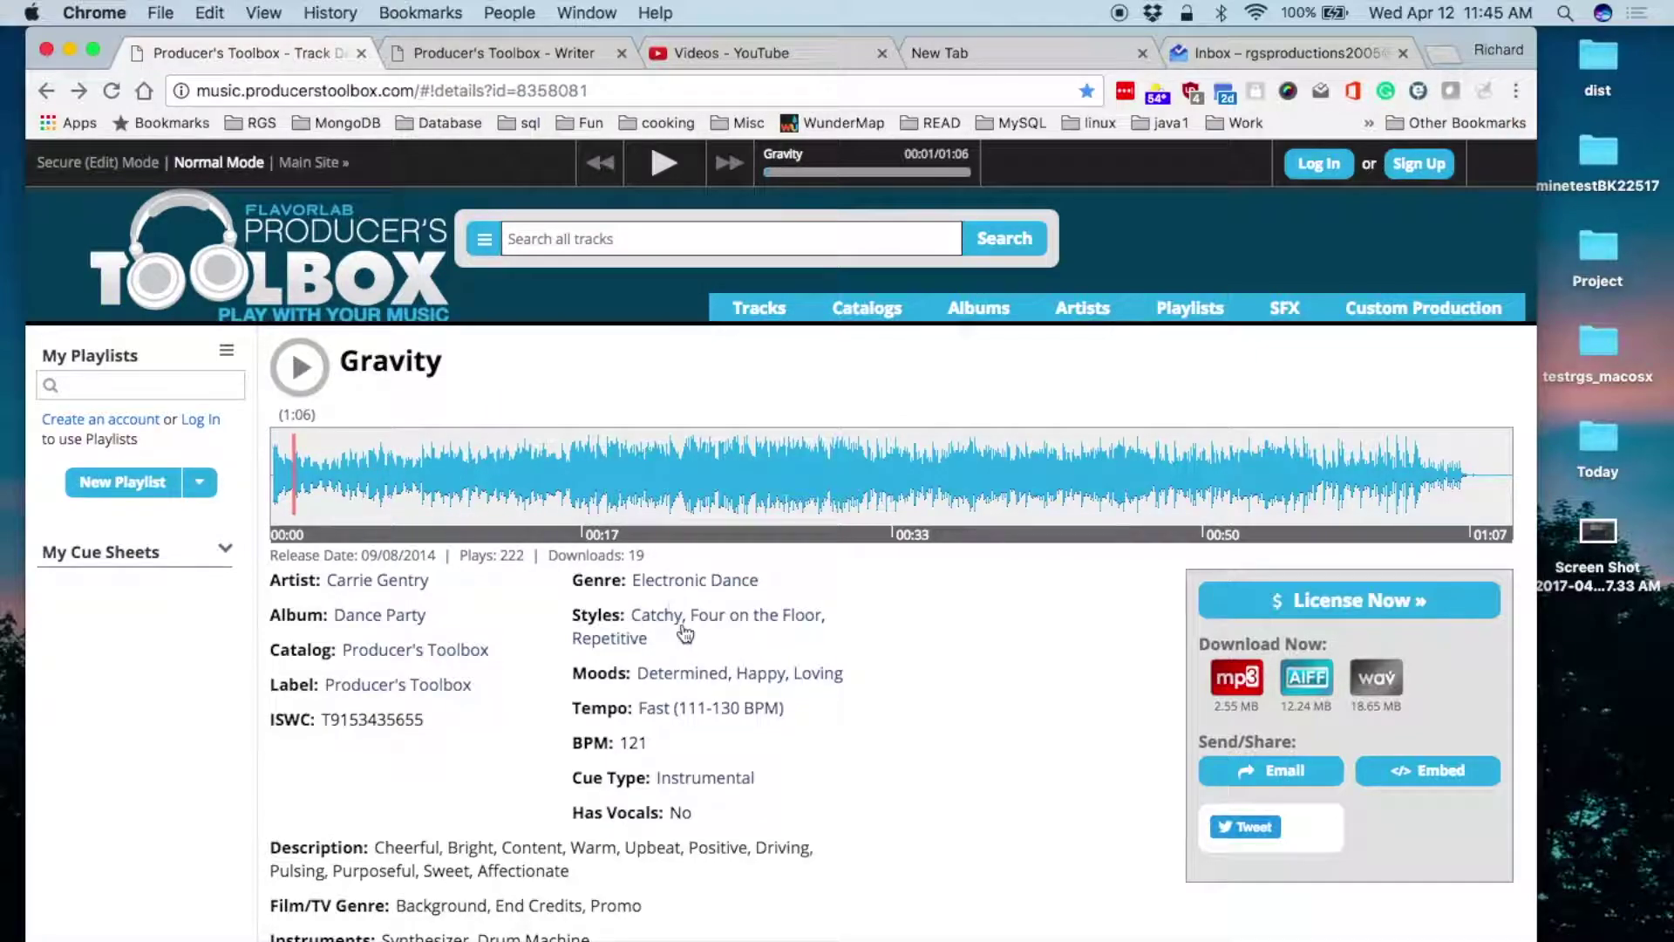
scroll(791, 659, down, 4)
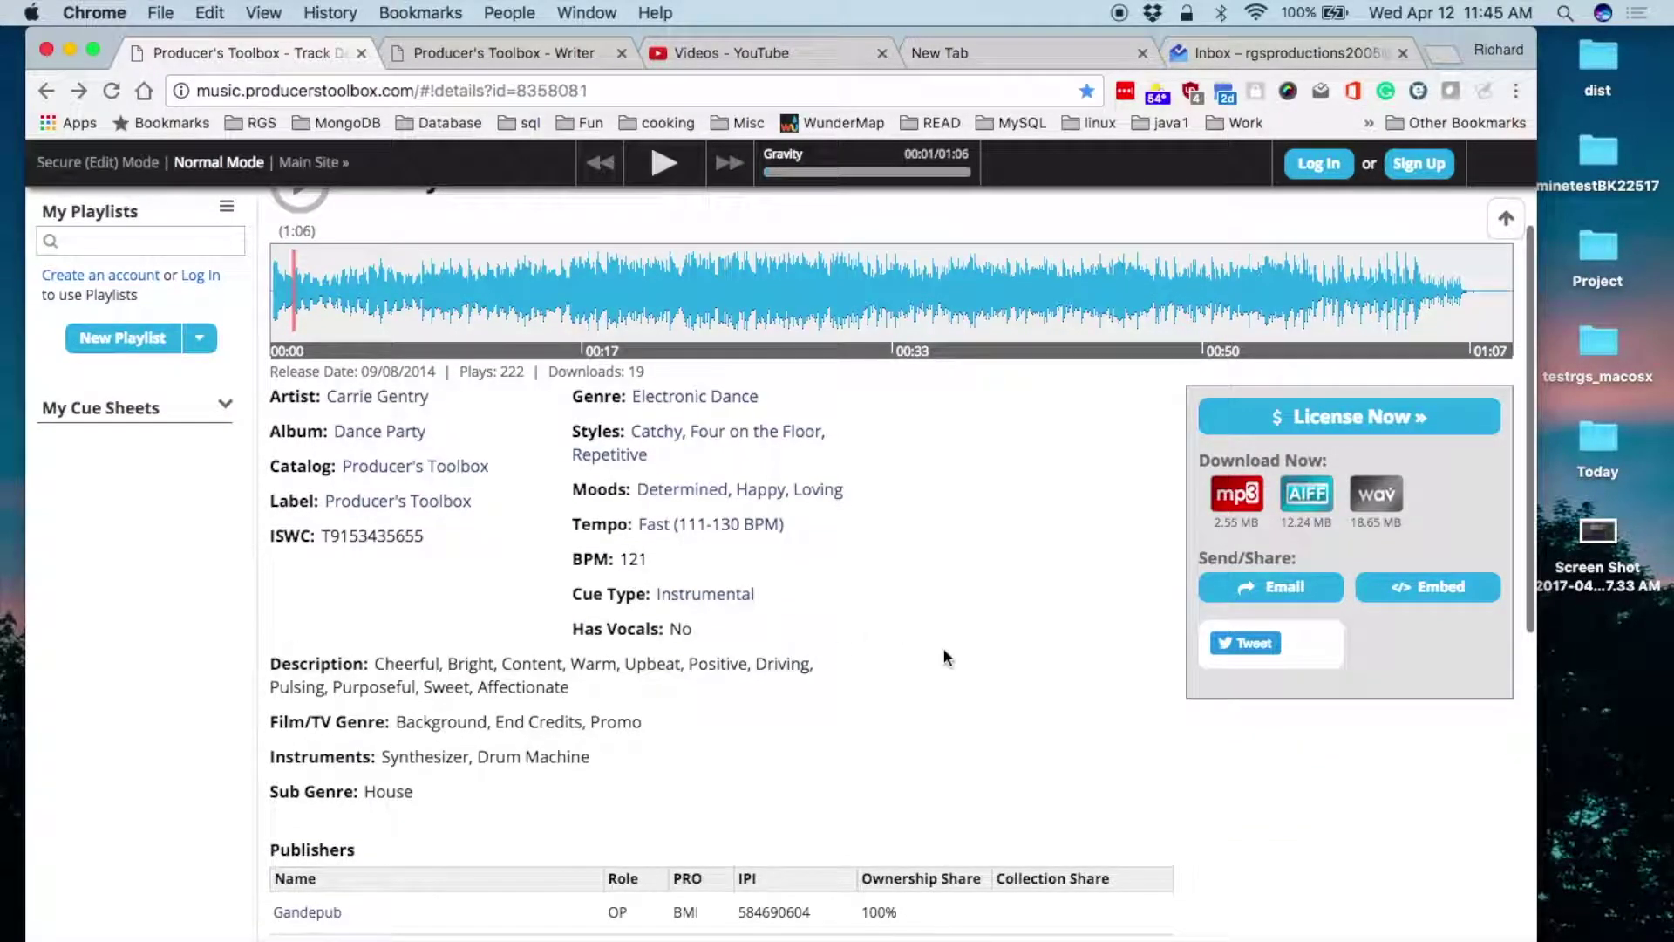
scroll(945, 654, down, 4)
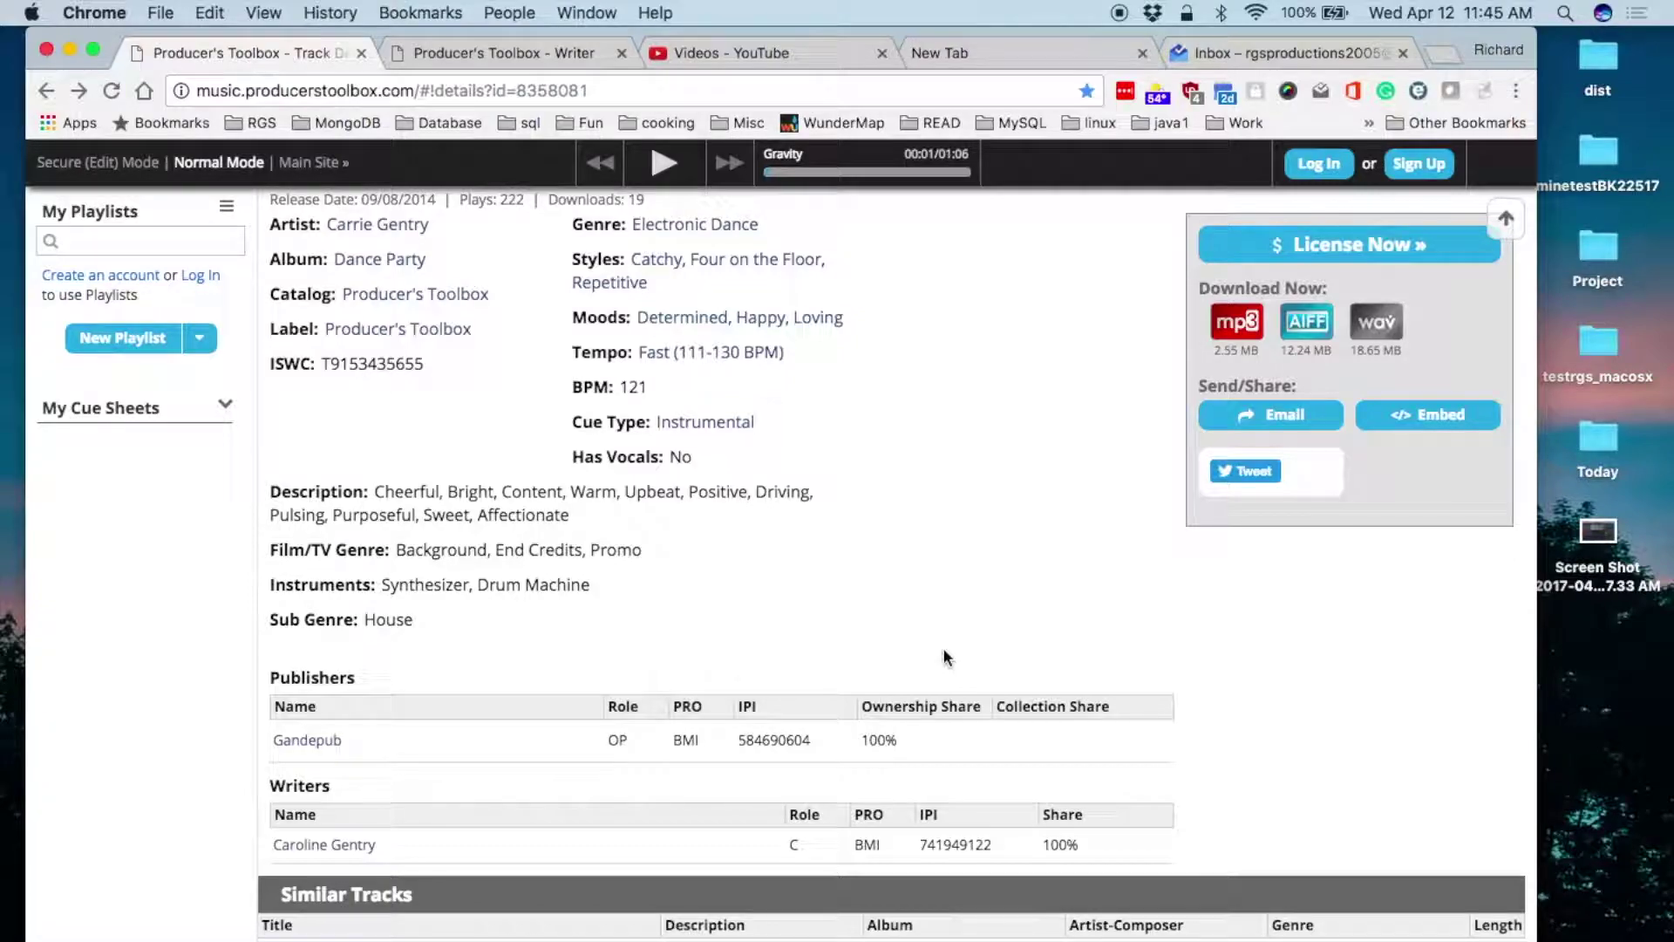
scroll(943, 647, up, 8)
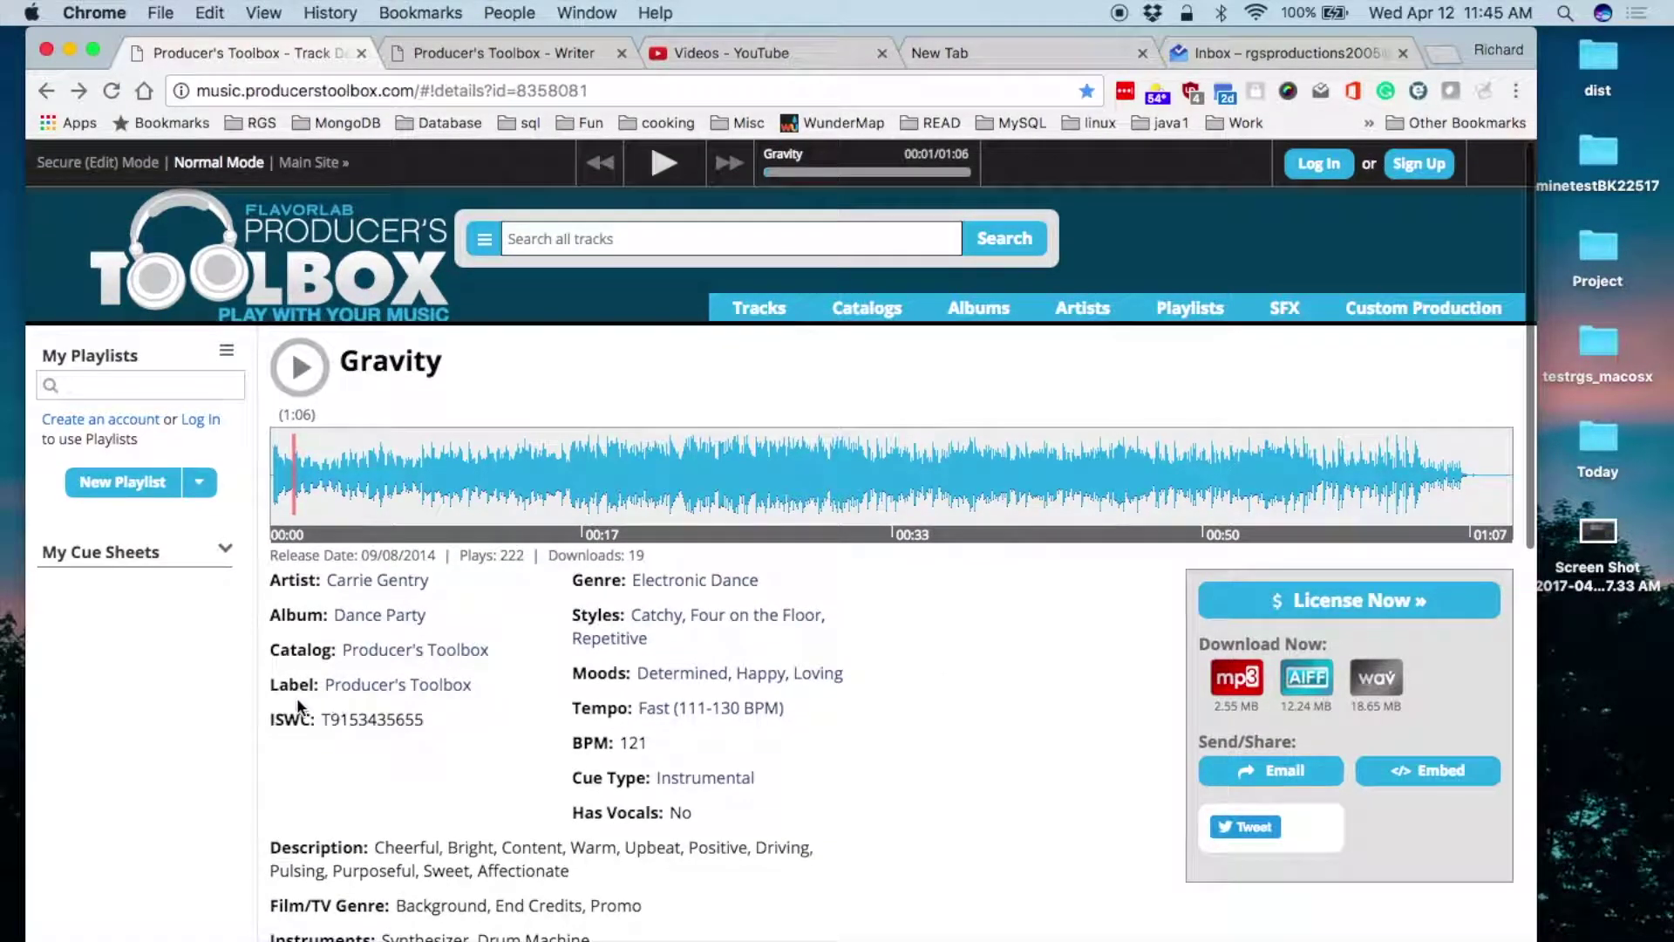
scroll(92, 711, down, 5)
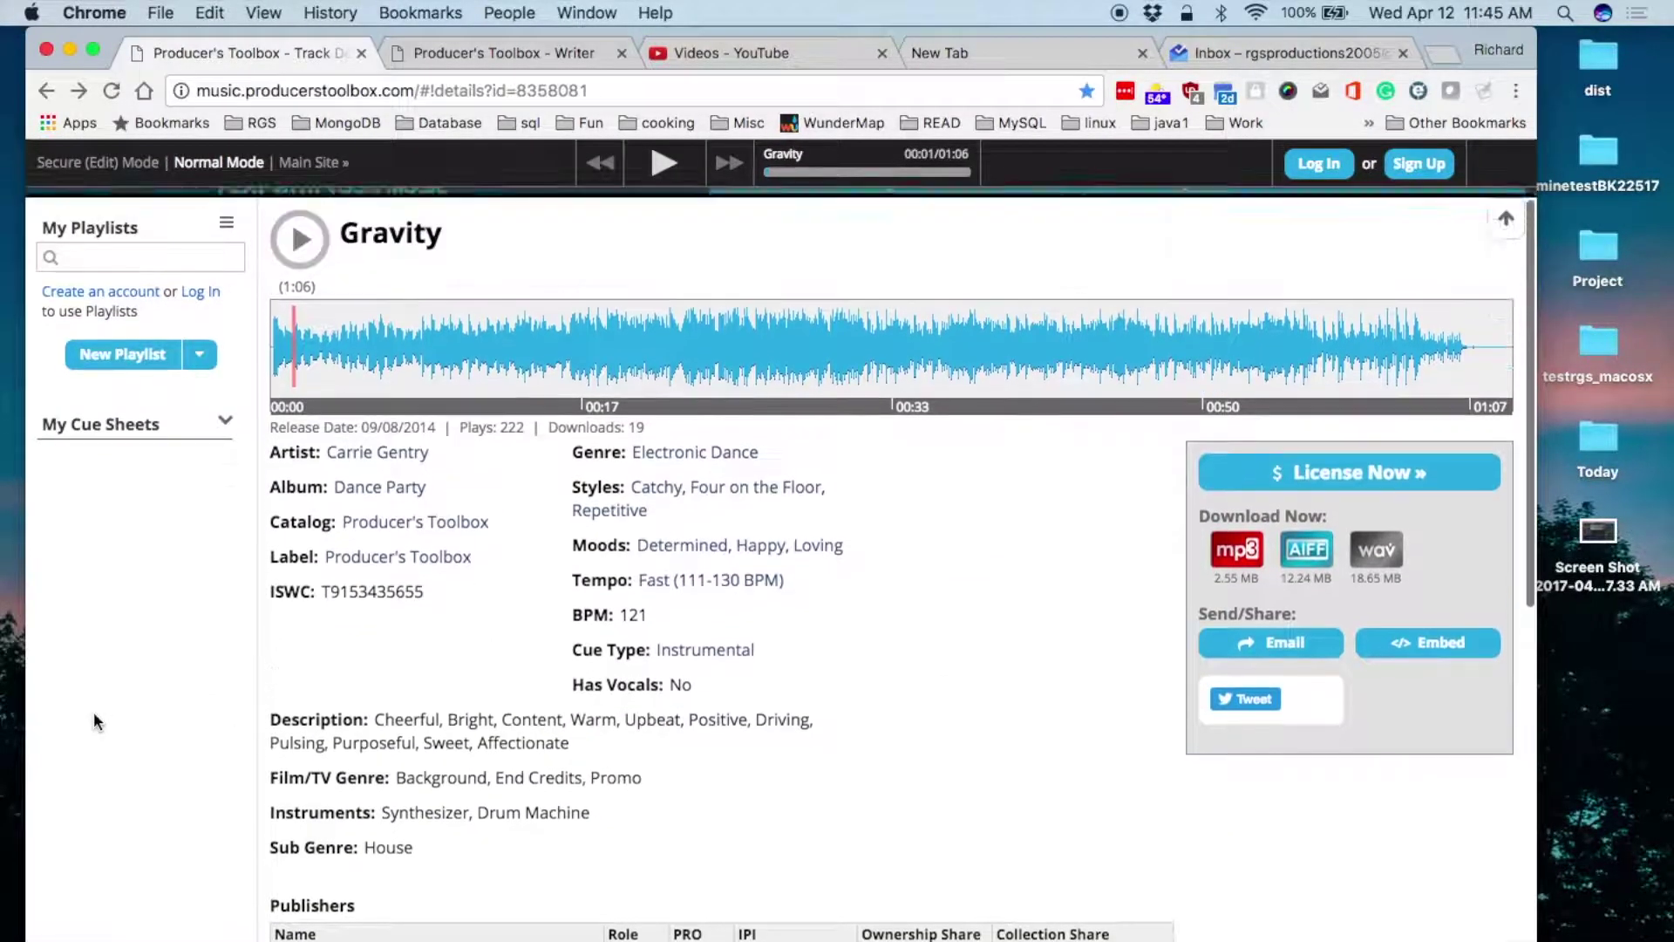
scroll(92, 711, up, 6)
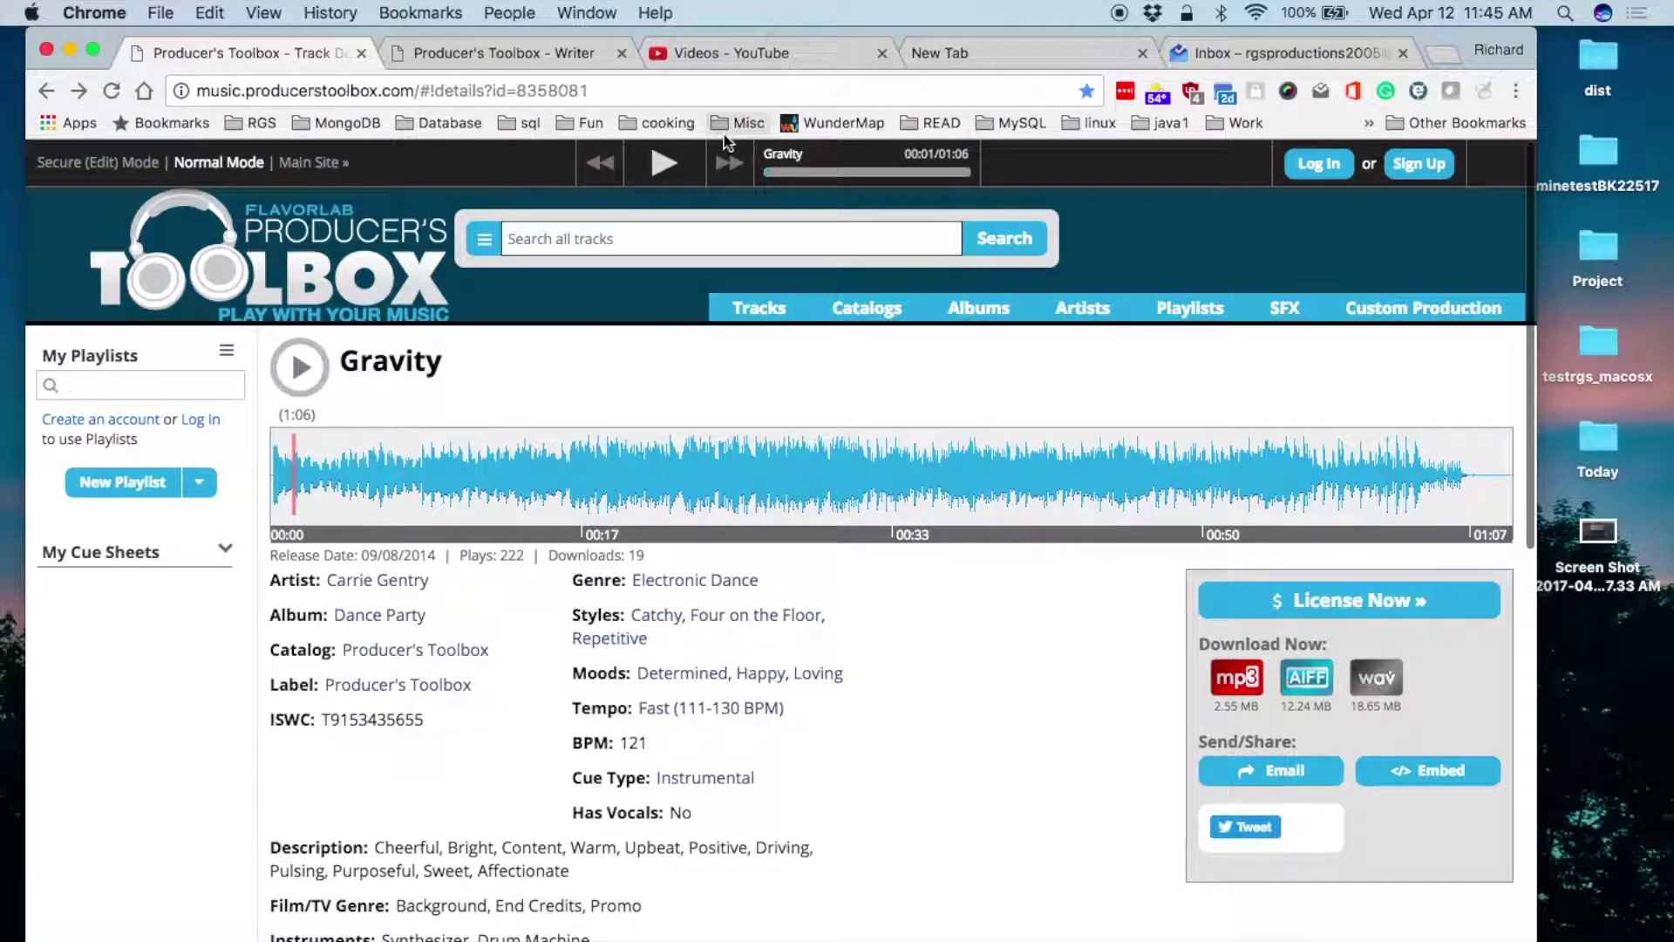
click(724, 52)
- Review the claim email naming Gravity - Producers ToolBox in the EP30 video
scroll(863, 448, down, 3)
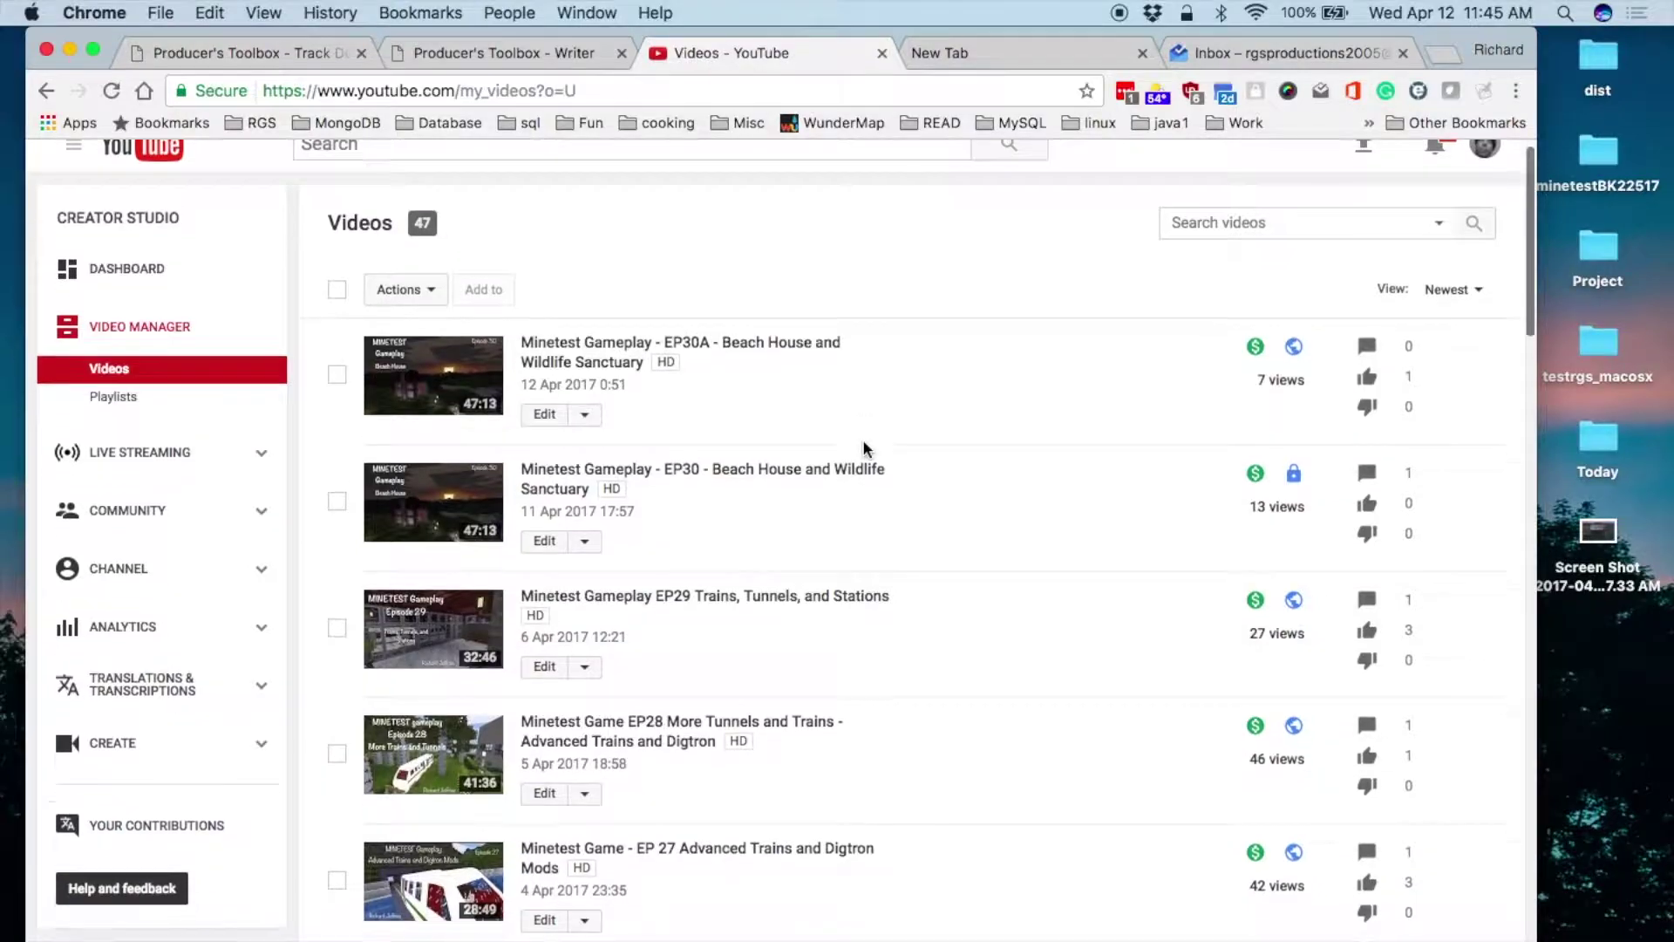
scroll(863, 444, down, 5)
scroll(861, 438, up, 10)
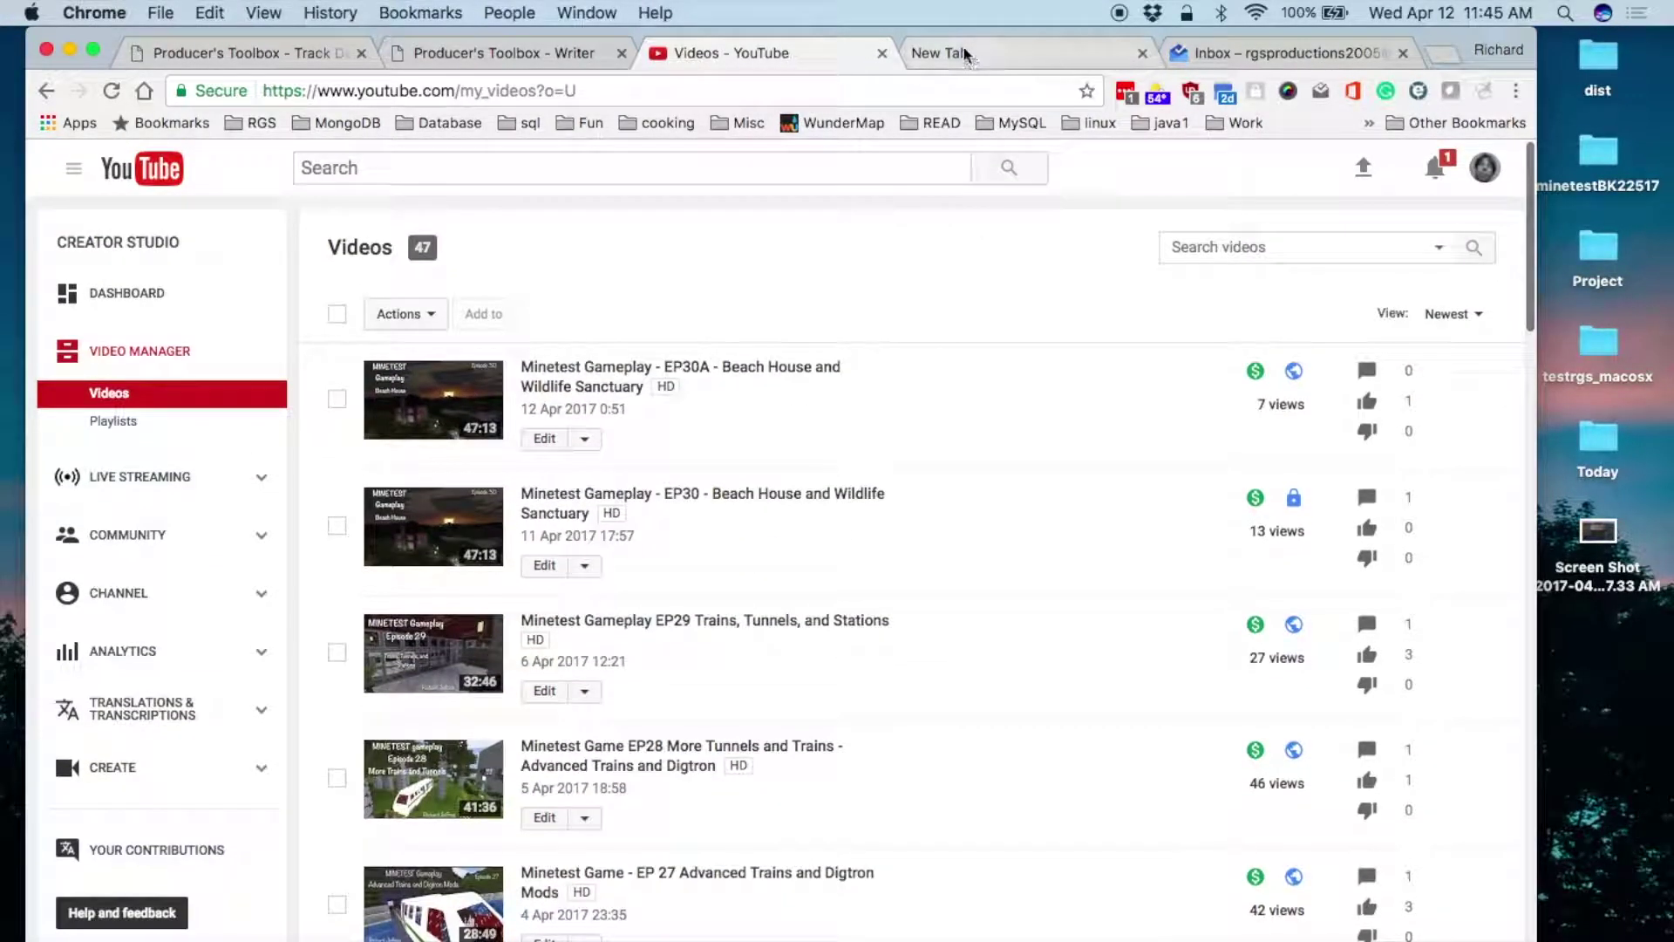
click(1248, 48)
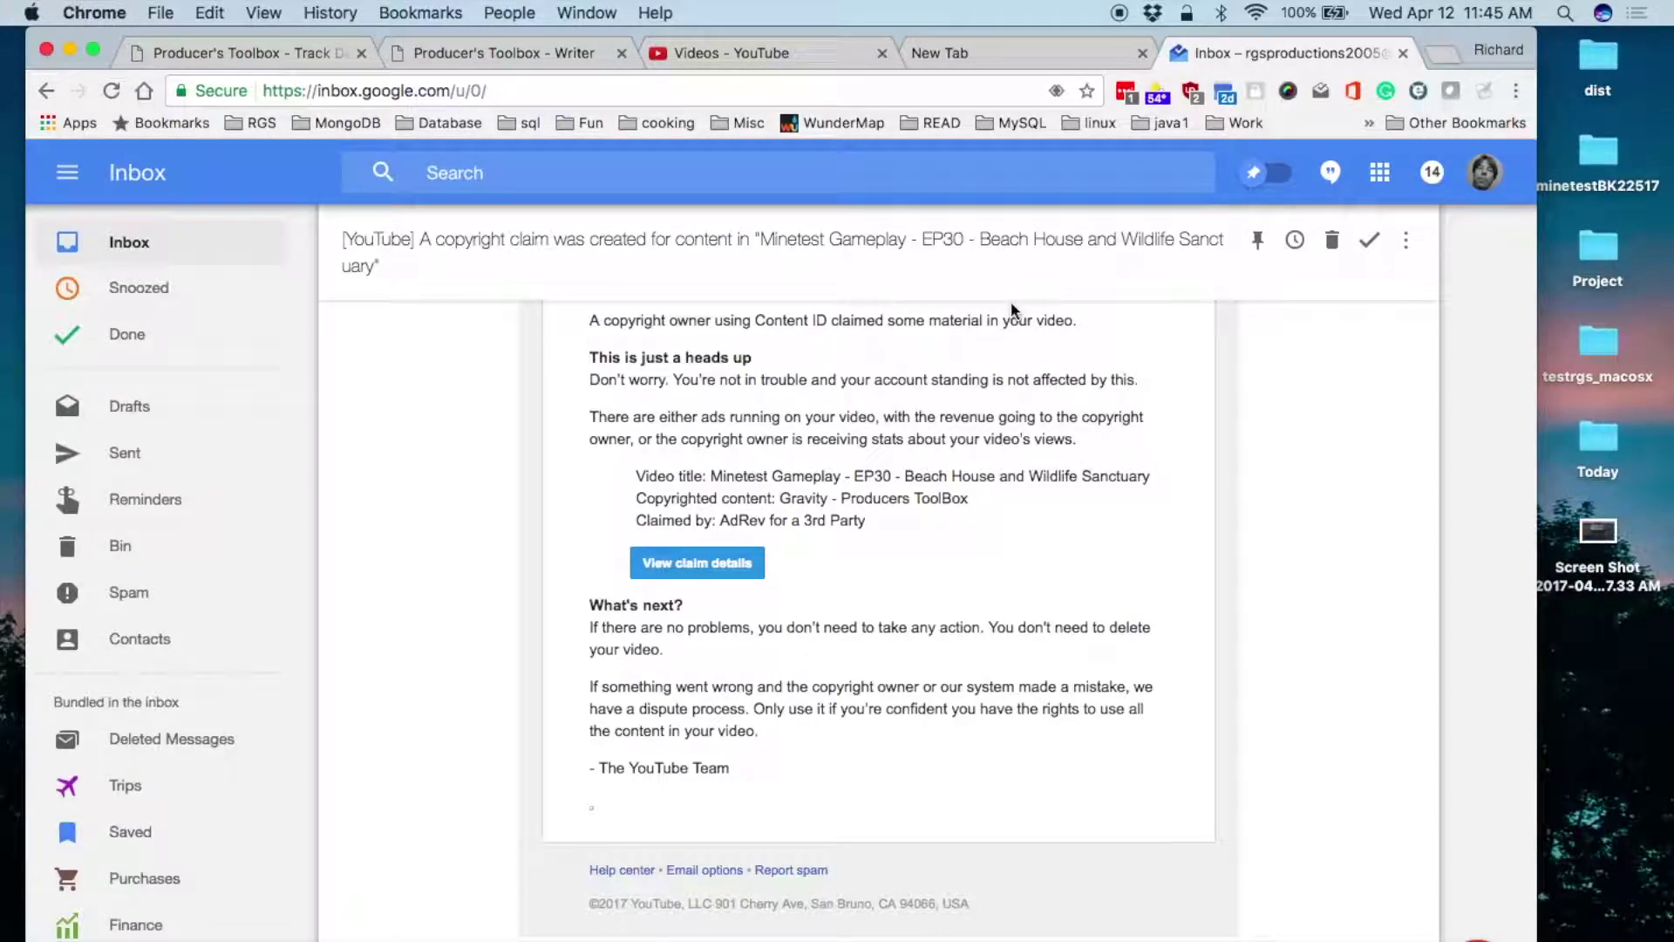
scroll(984, 514, down, 5)
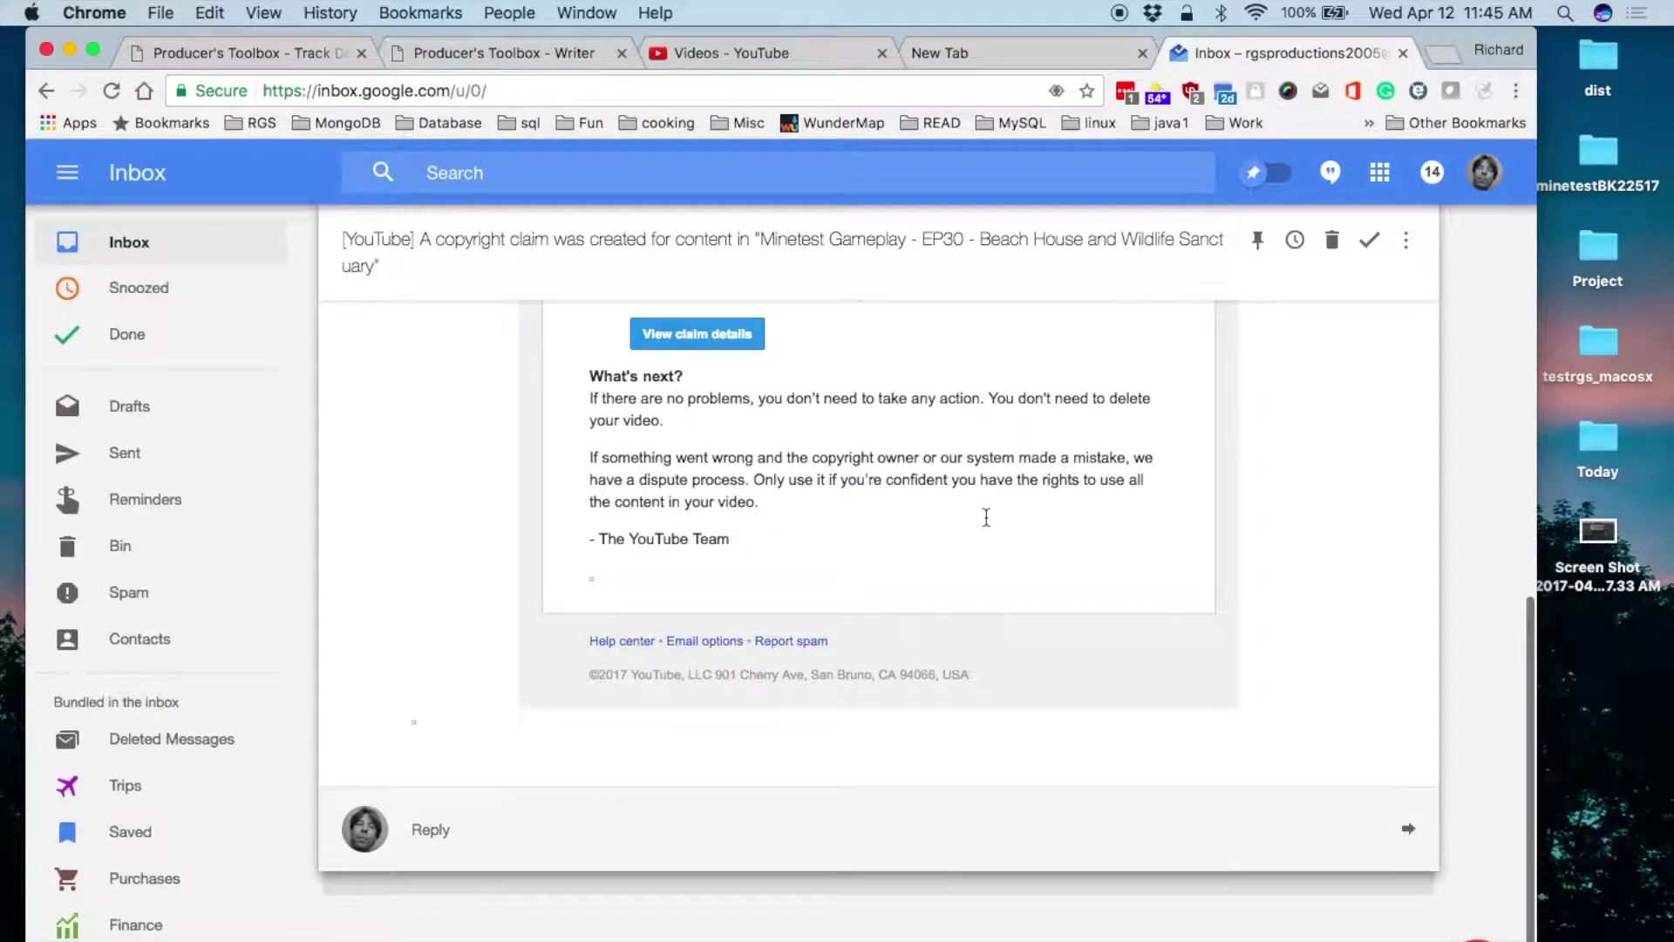
scroll(986, 518, up, 10)
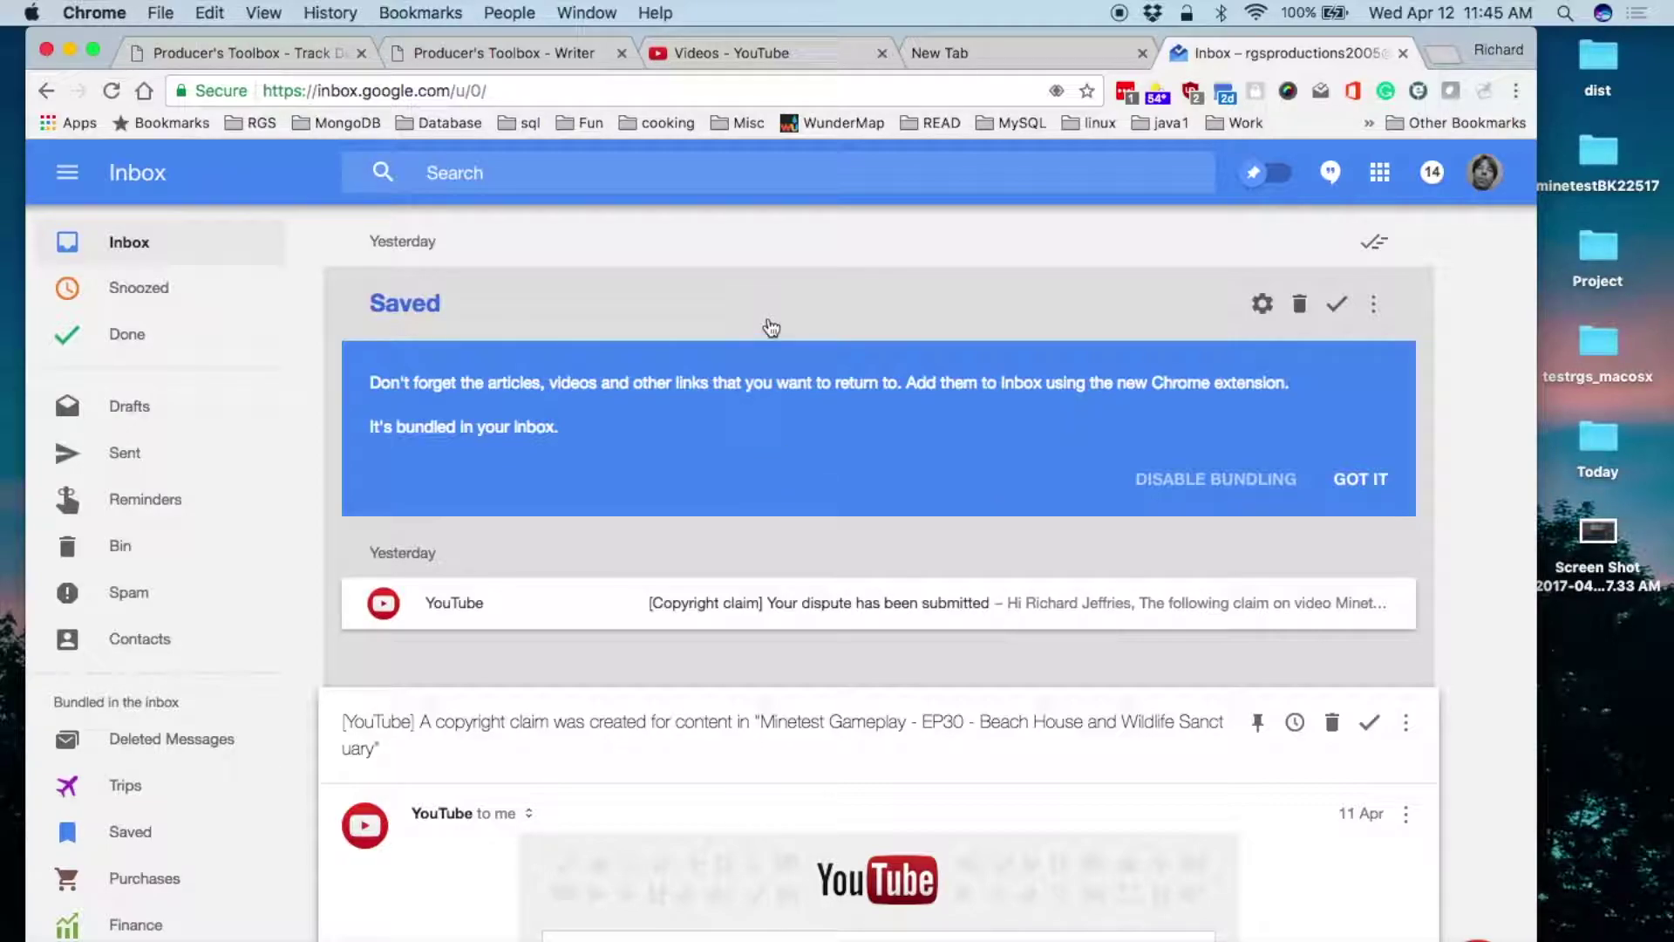
scroll(771, 328, down, 5)
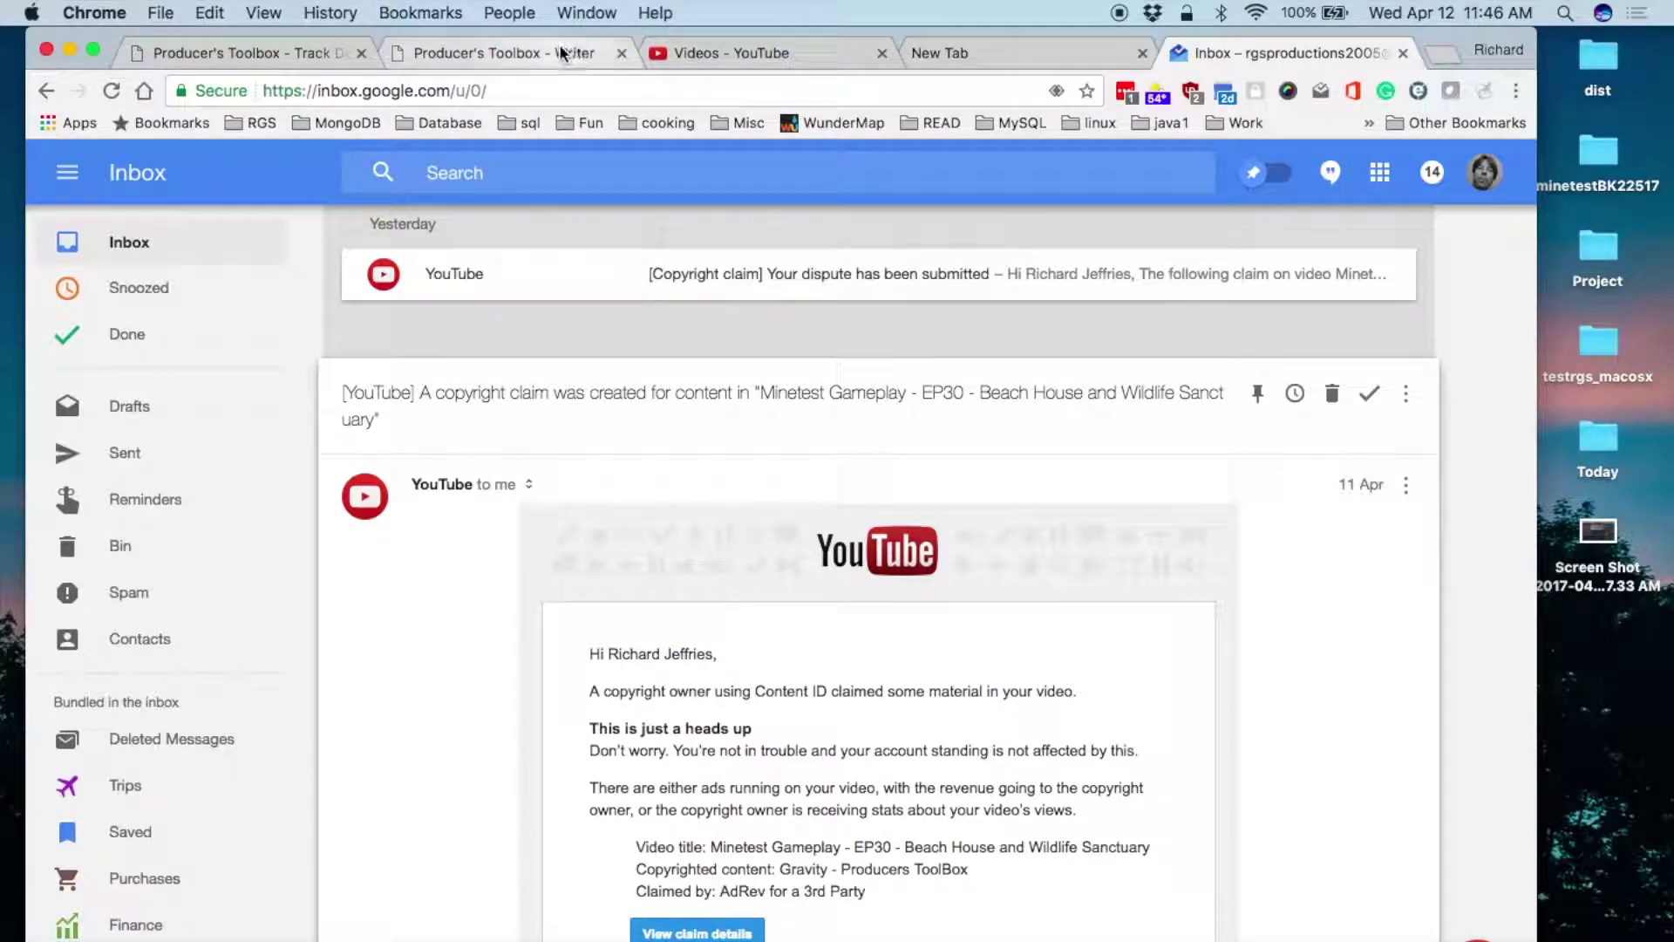
click(691, 56)
scroll(844, 392, down, 3)
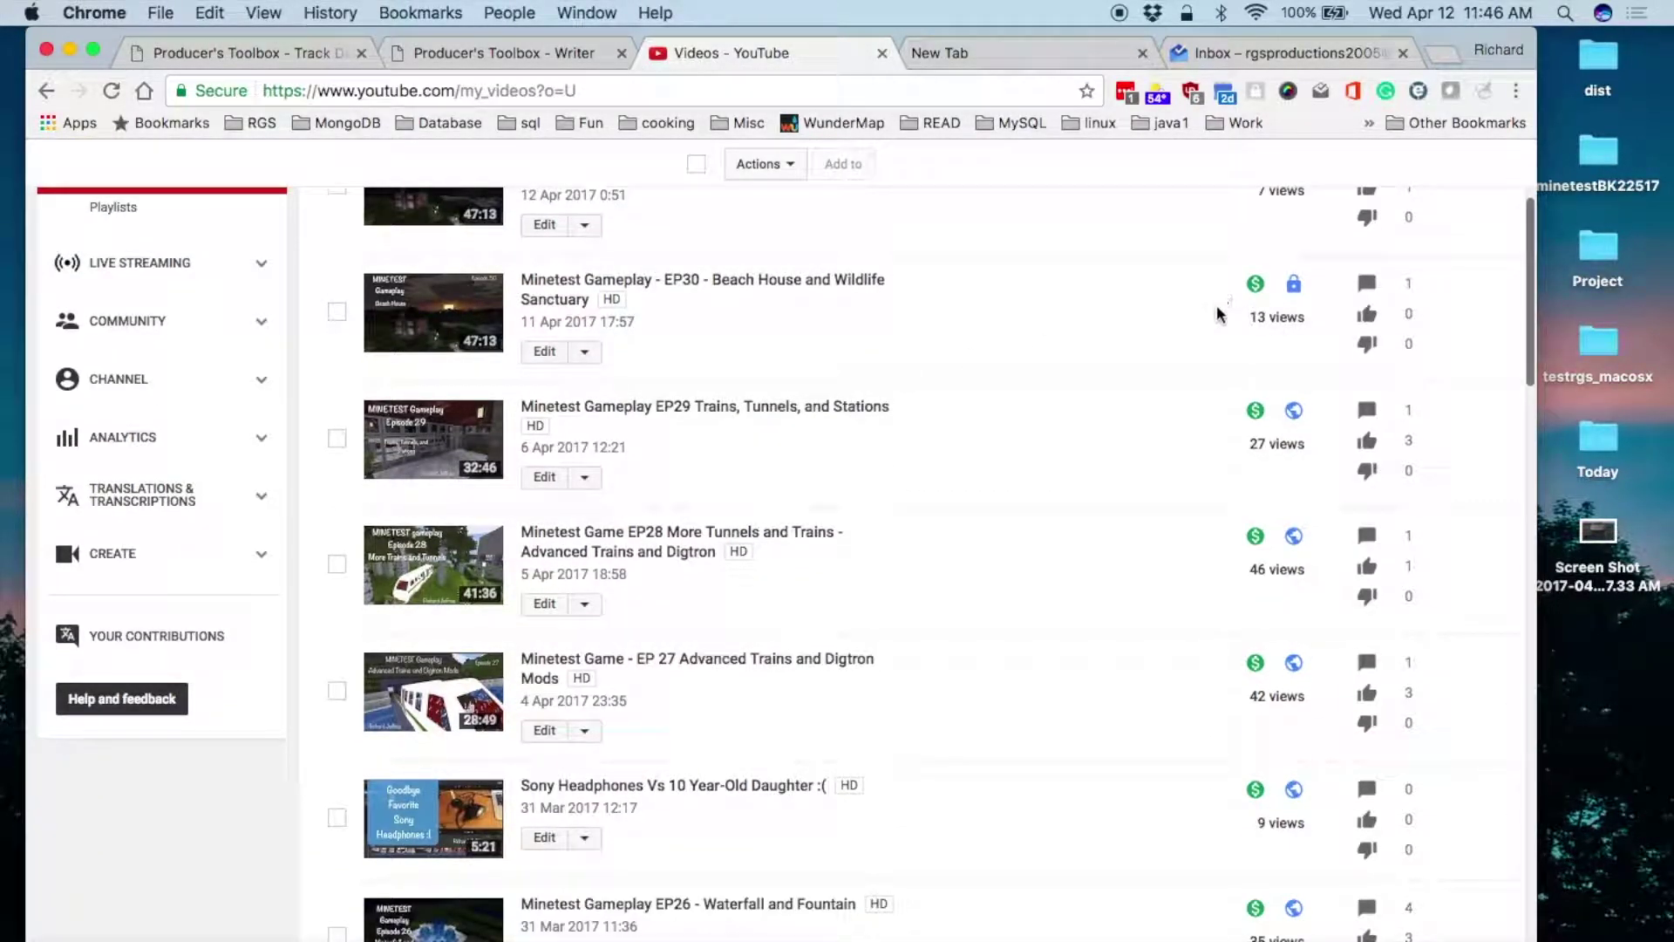
scroll(1216, 301, up, 3)
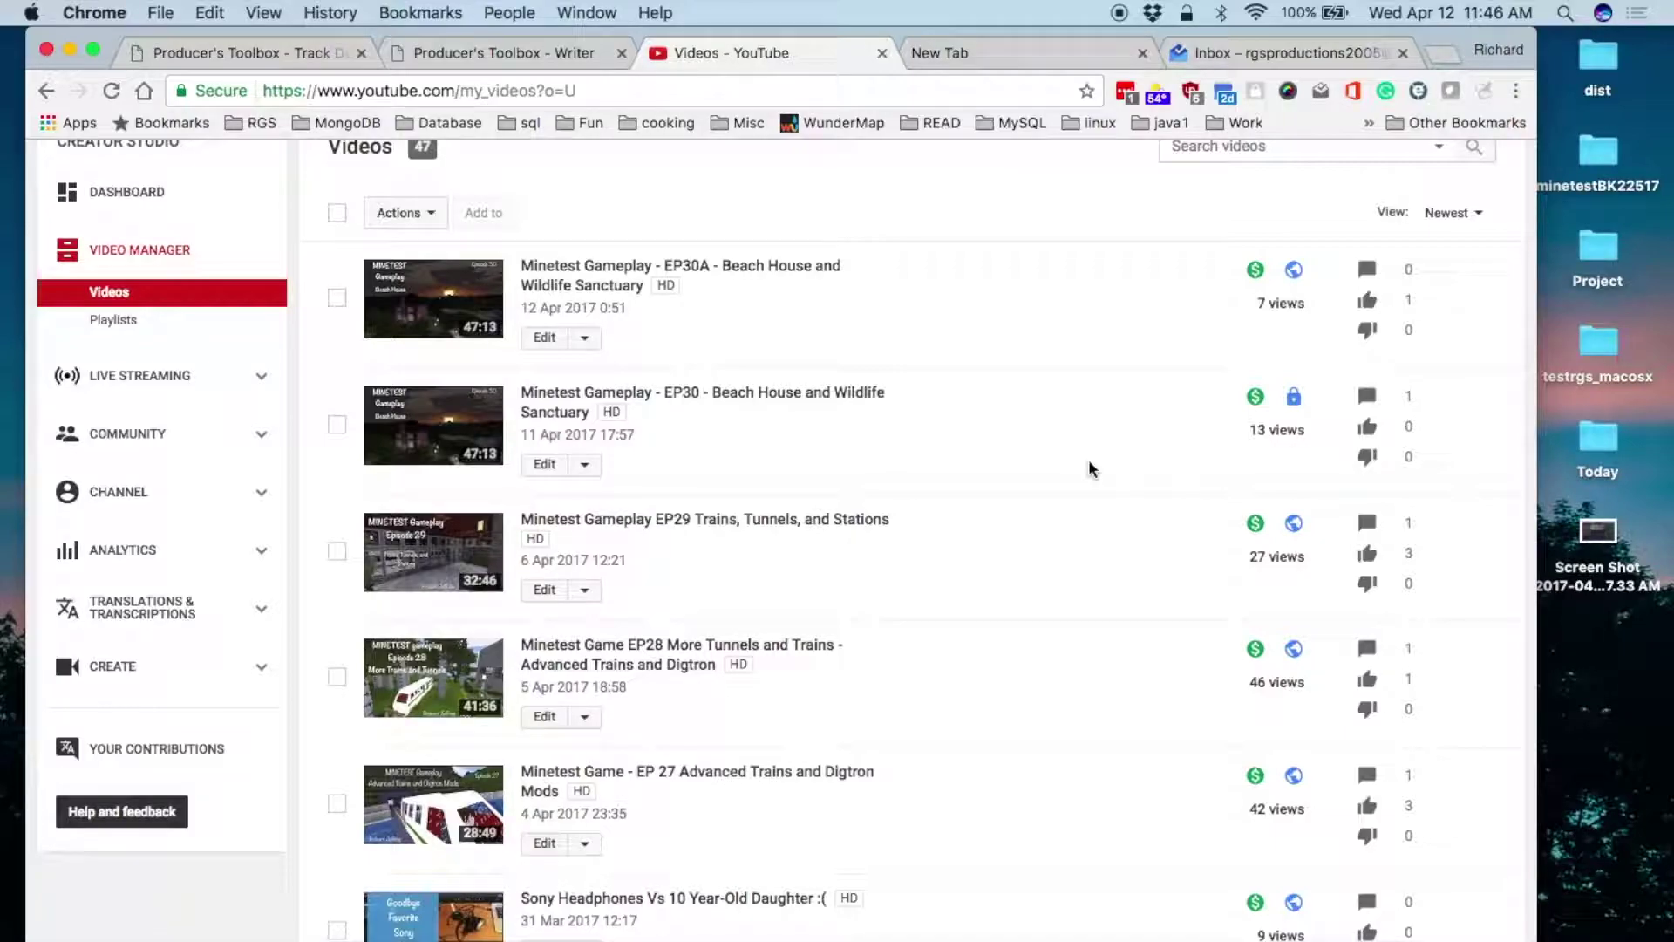
scroll(1089, 462, up, 2)
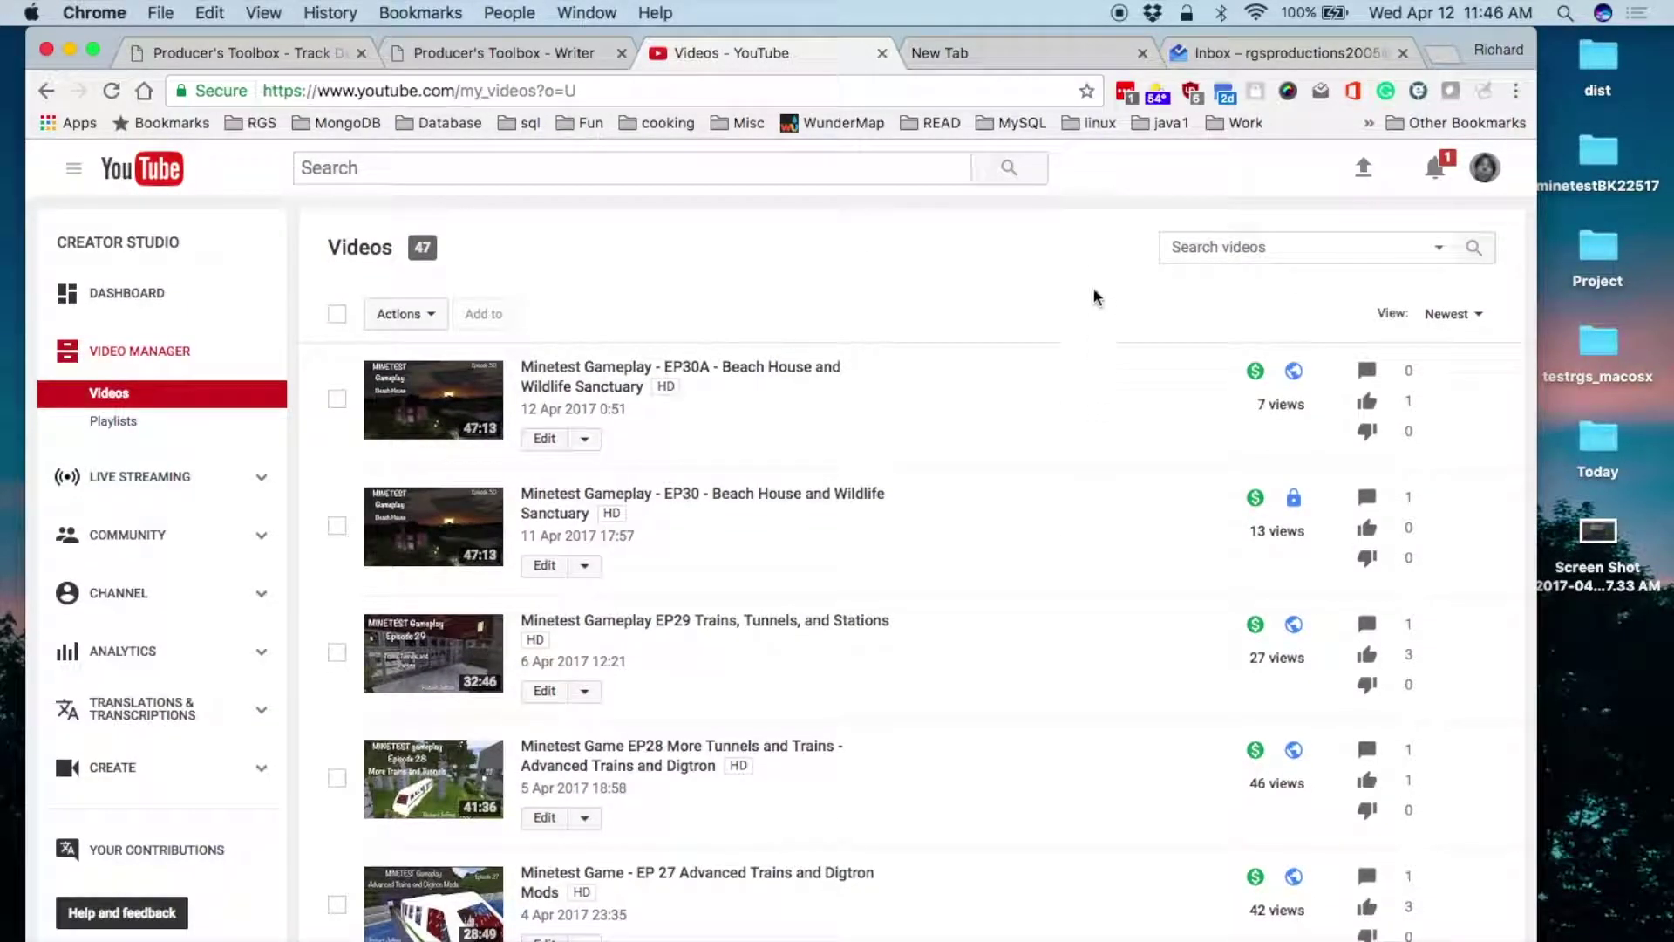
scroll(1072, 416, down, 5)
scroll(1073, 418, up, 4)
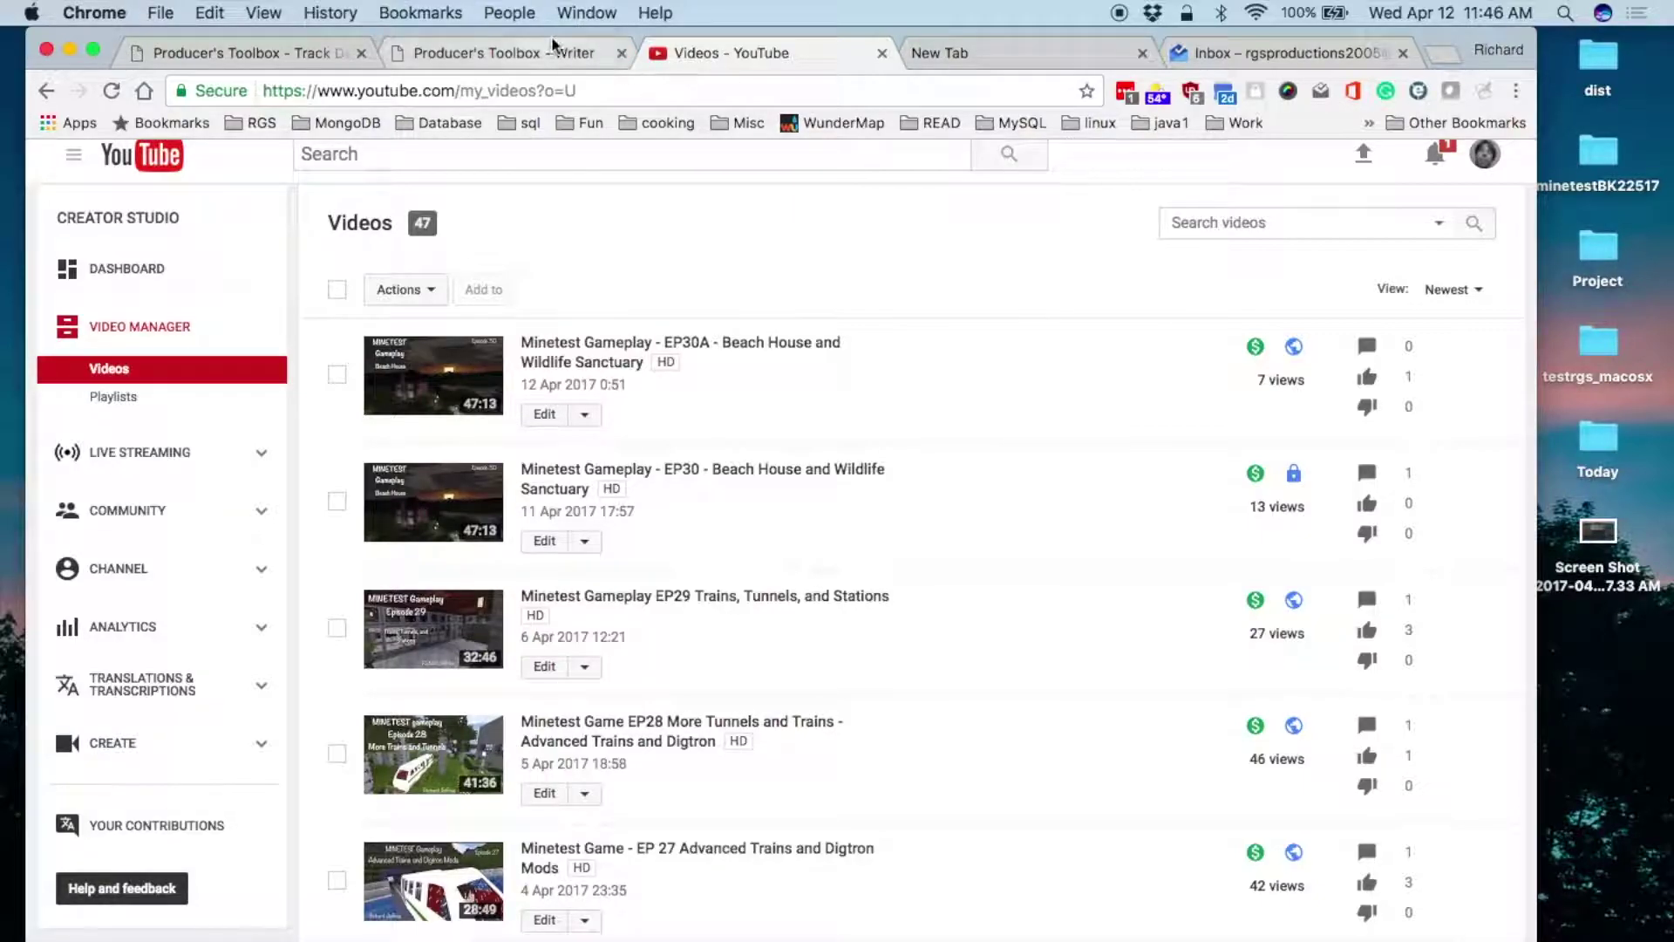
click(537, 56)
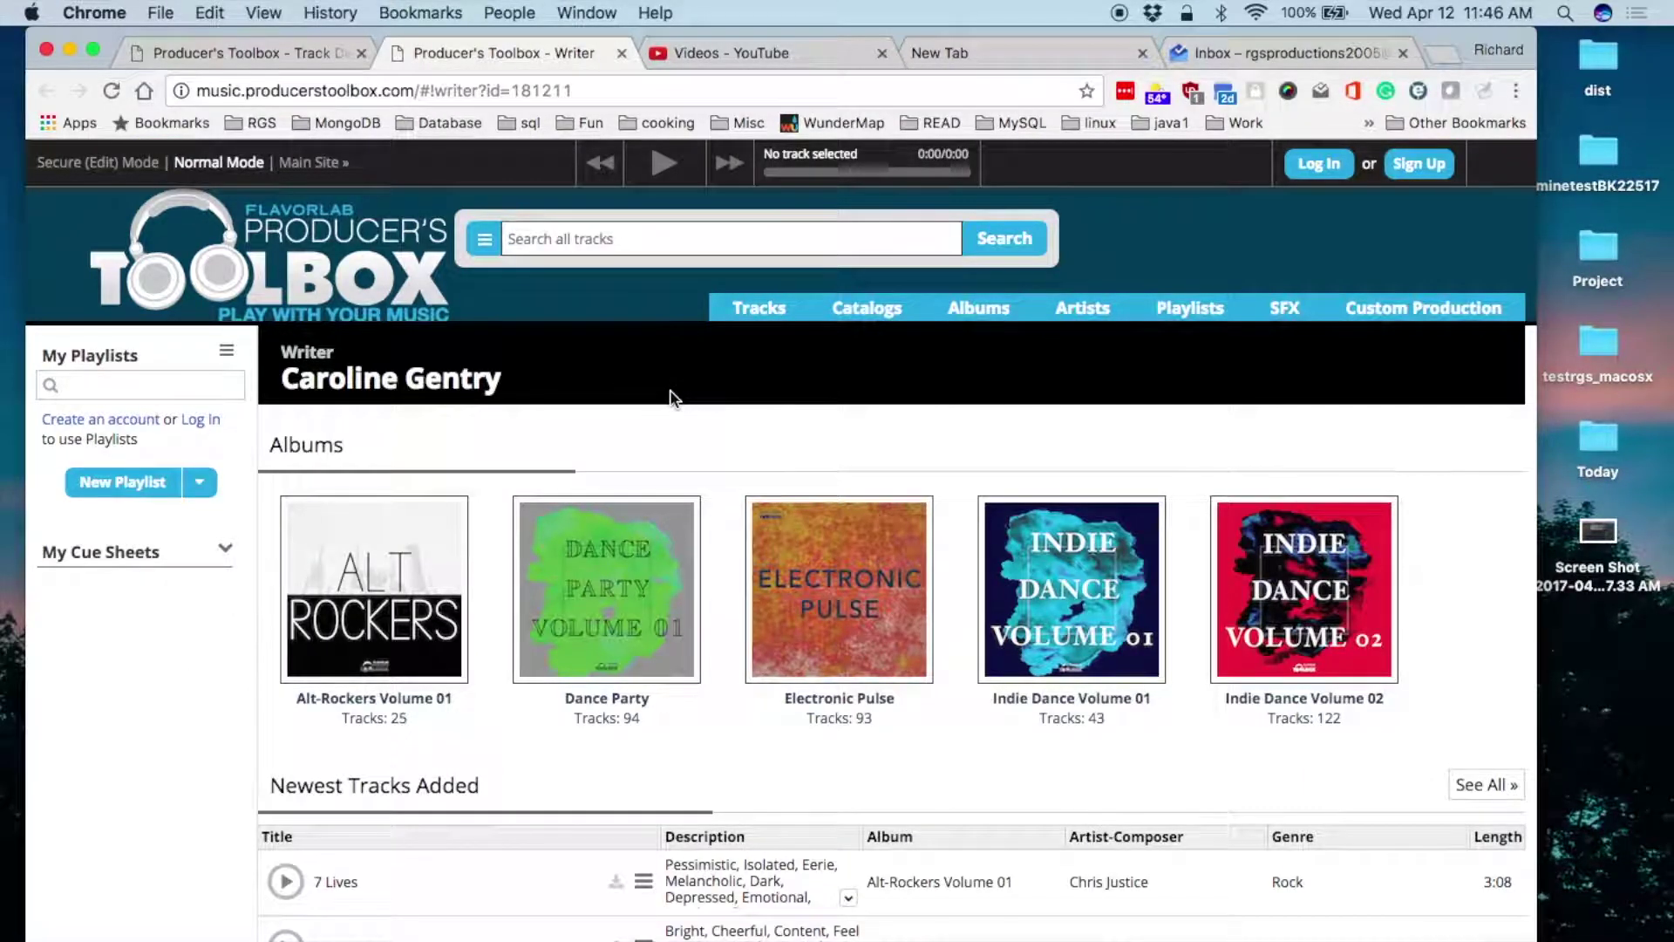
- Scroll the writer's Newest Tracks list, then bring up the Gravity track details
scroll(673, 397, down, 4)
scroll(673, 398, up, 4)
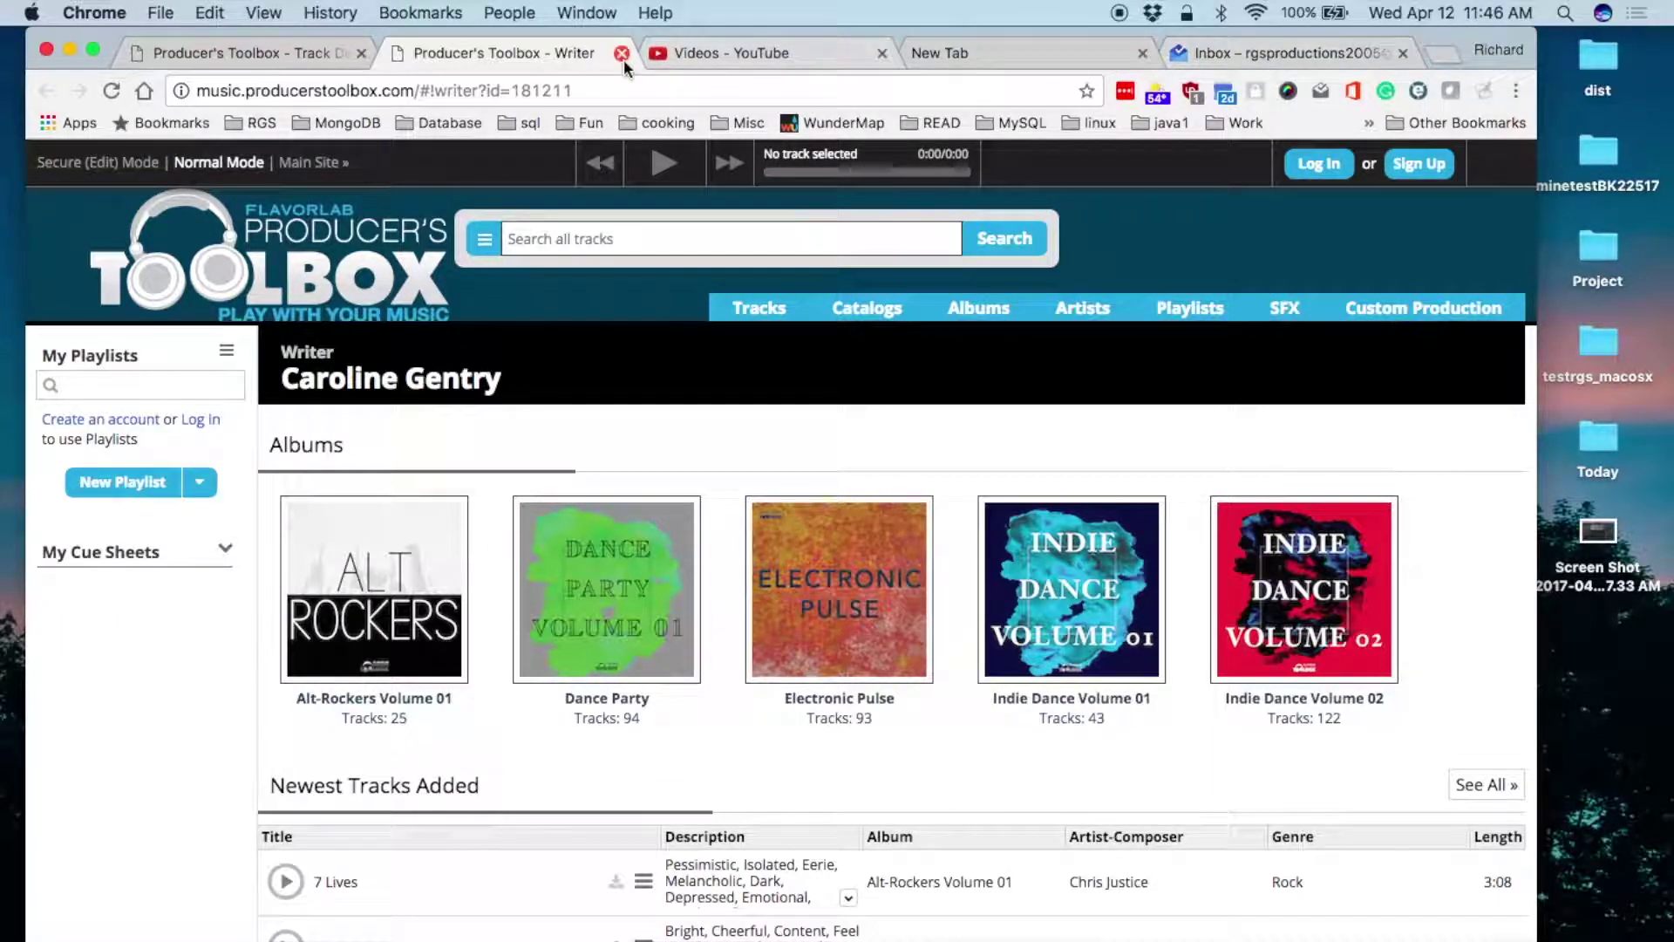
scroll(775, 645, down, 6)
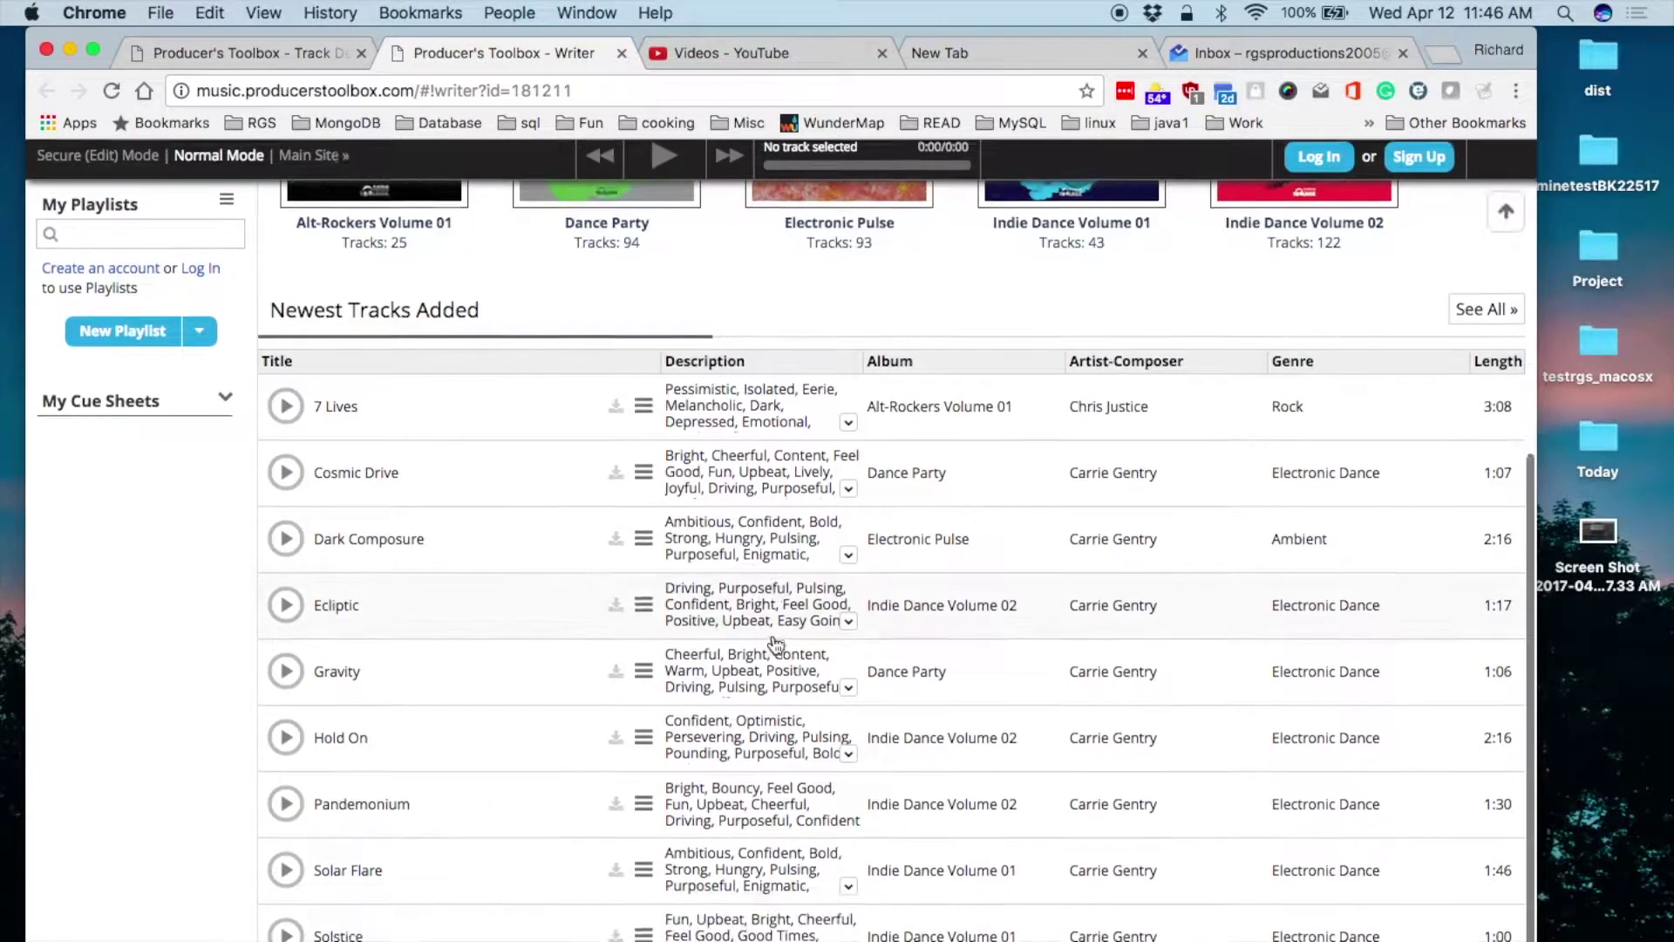
scroll(775, 645, up, 6)
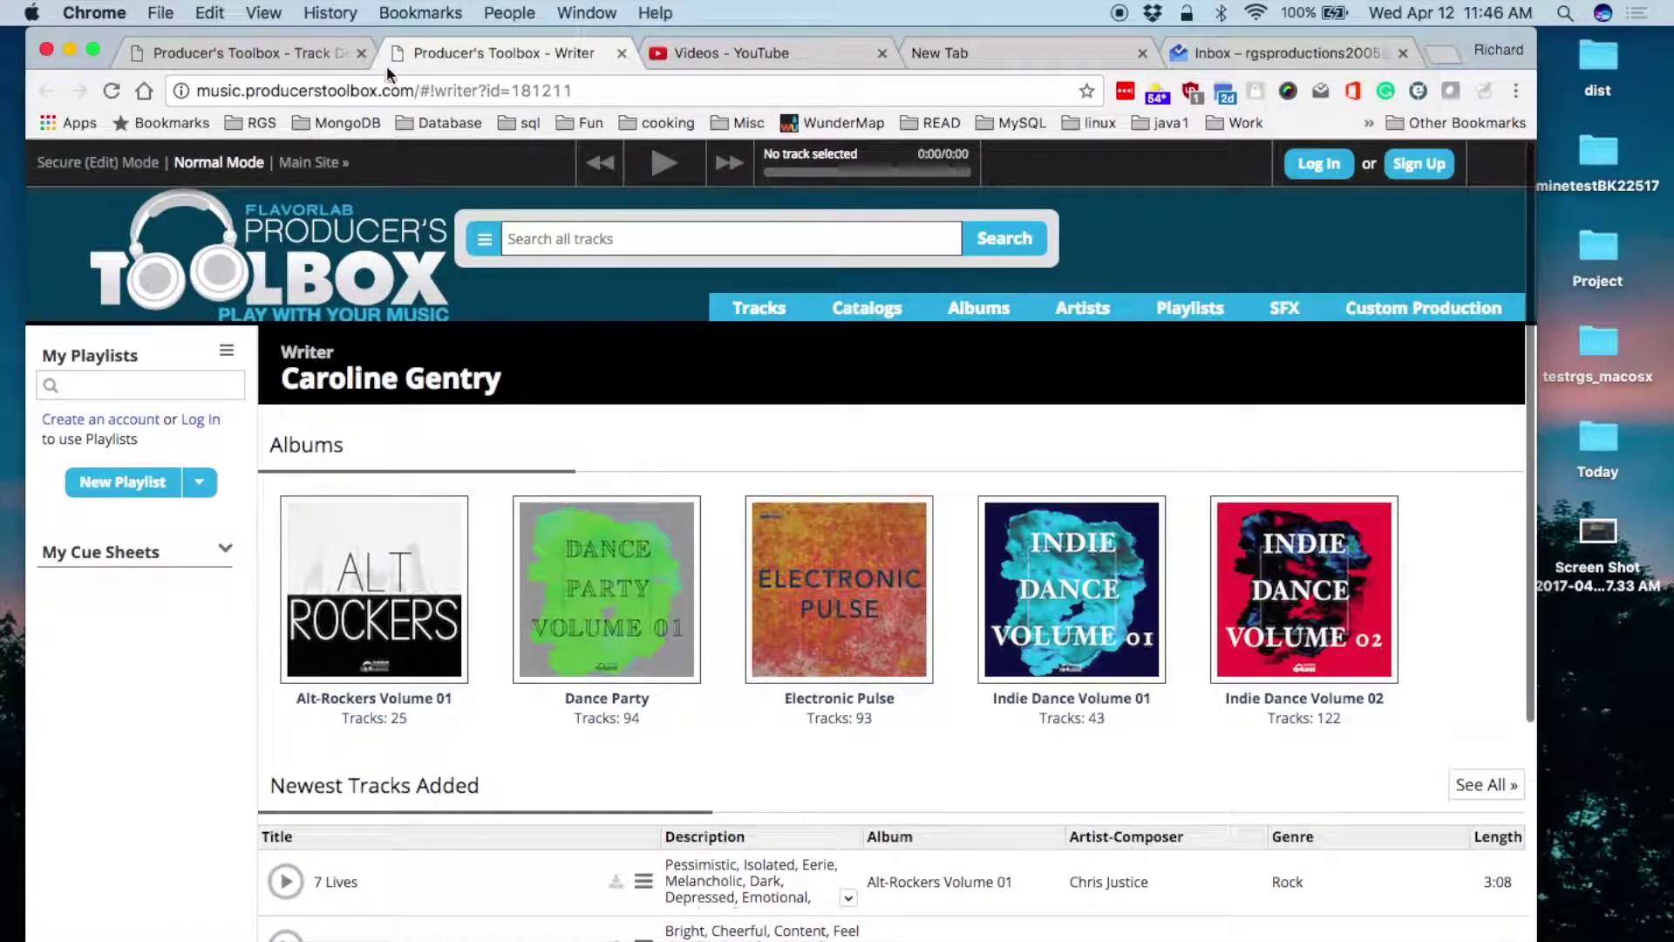
click(270, 54)
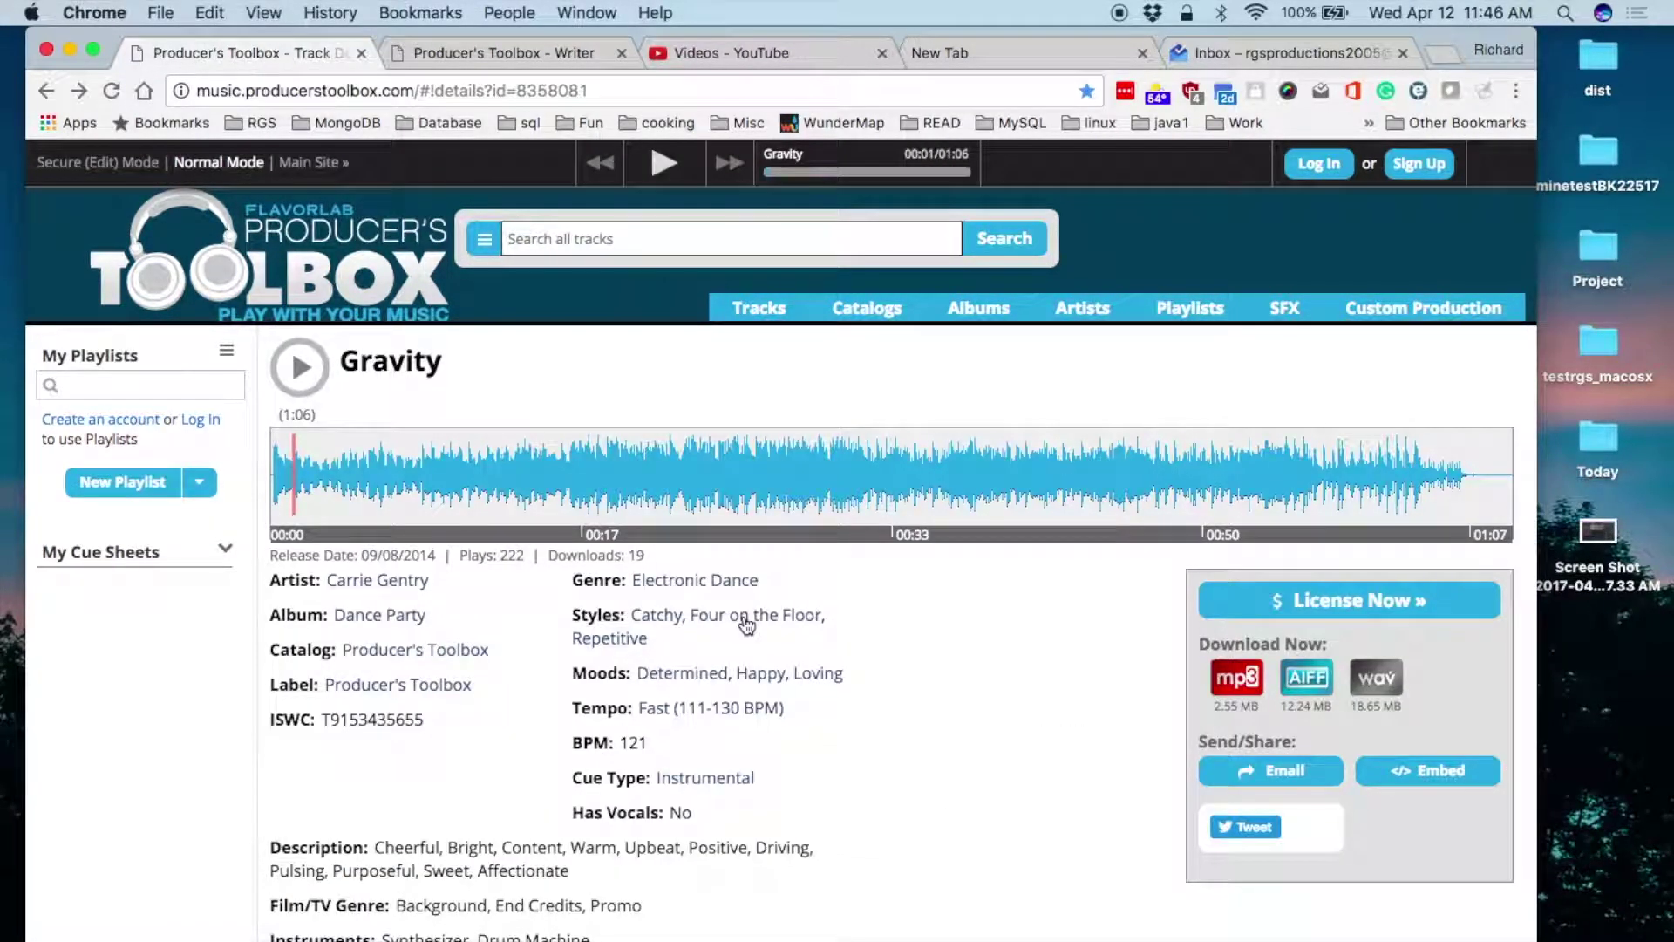
scroll(746, 624, down, 10)
scroll(746, 624, up, 10)
scroll(183, 750, down, 5)
scroll(182, 750, up, 2)
scroll(183, 755, up, 4)
scroll(181, 747, down, 8)
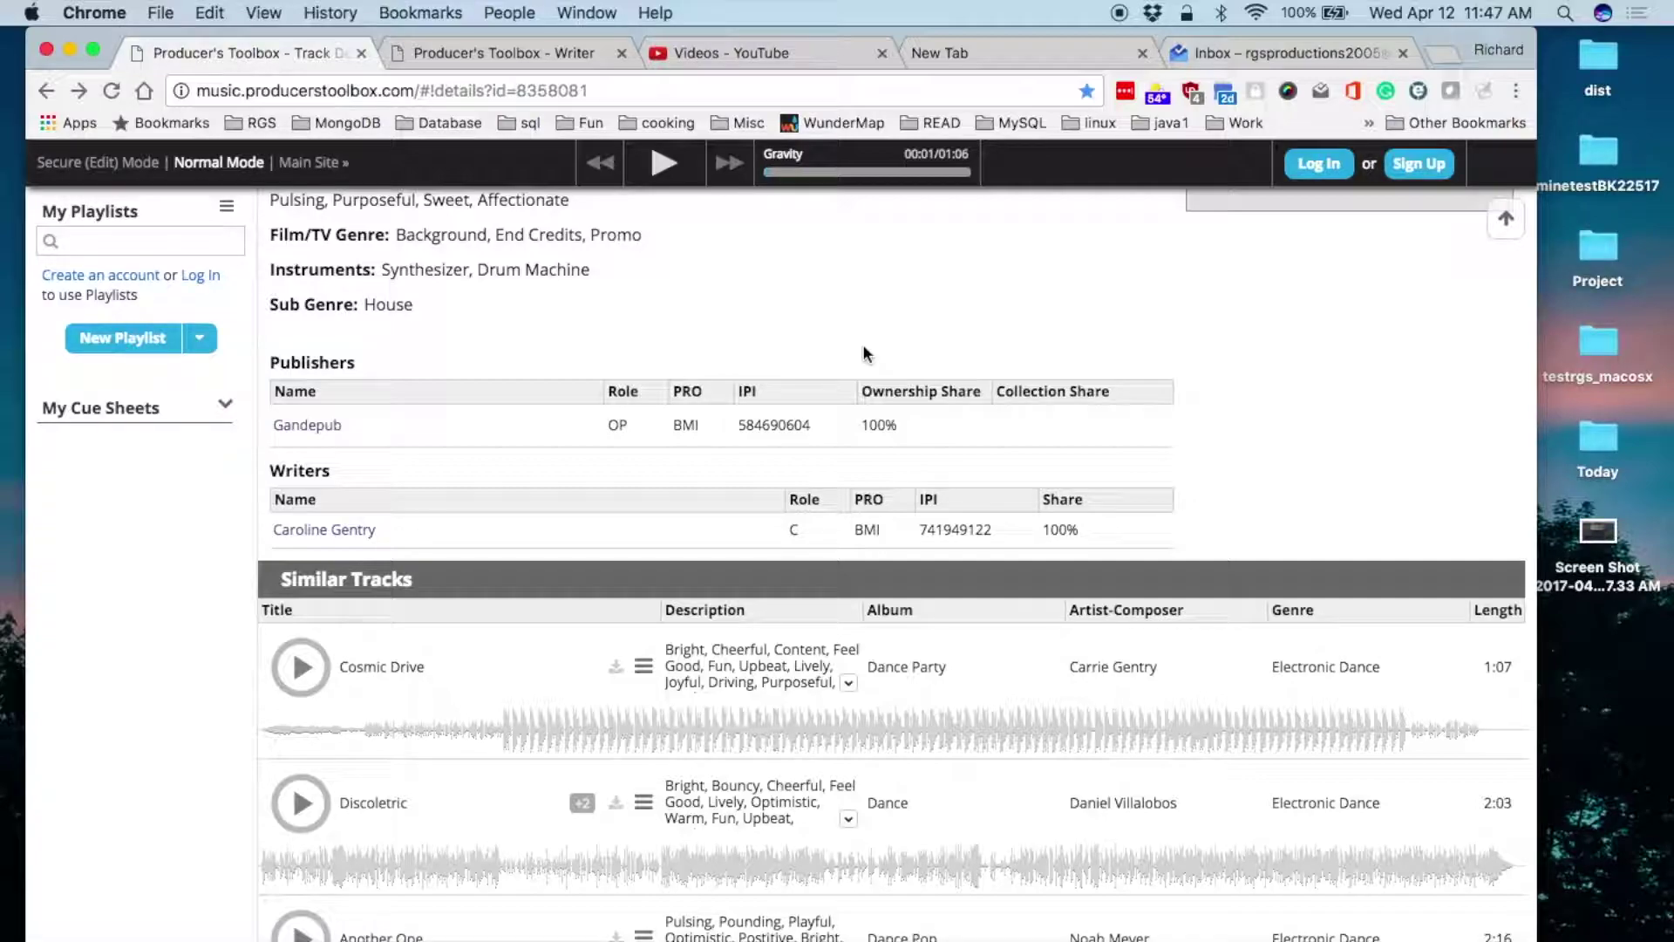
scroll(864, 347, up, 8)
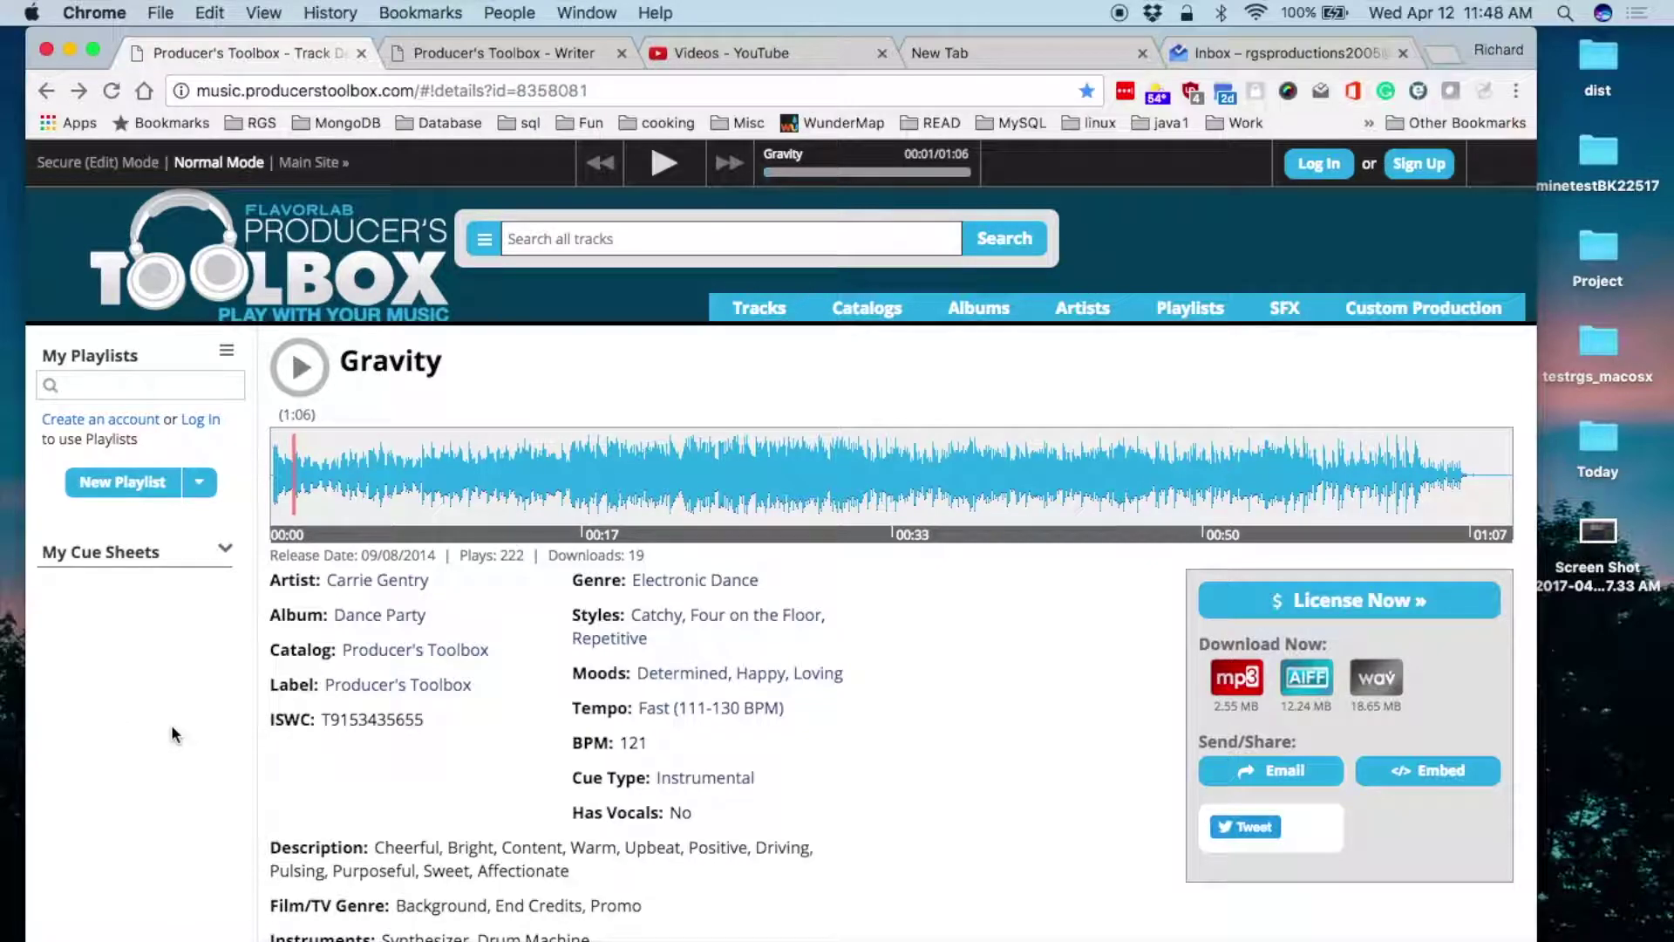
- Scroll up and down the Gravity track details page to finish reviewing it
scroll(172, 732, down, 2)
scroll(171, 734, up, 2)
scroll(192, 691, down, 5)
scroll(191, 687, down, 5)
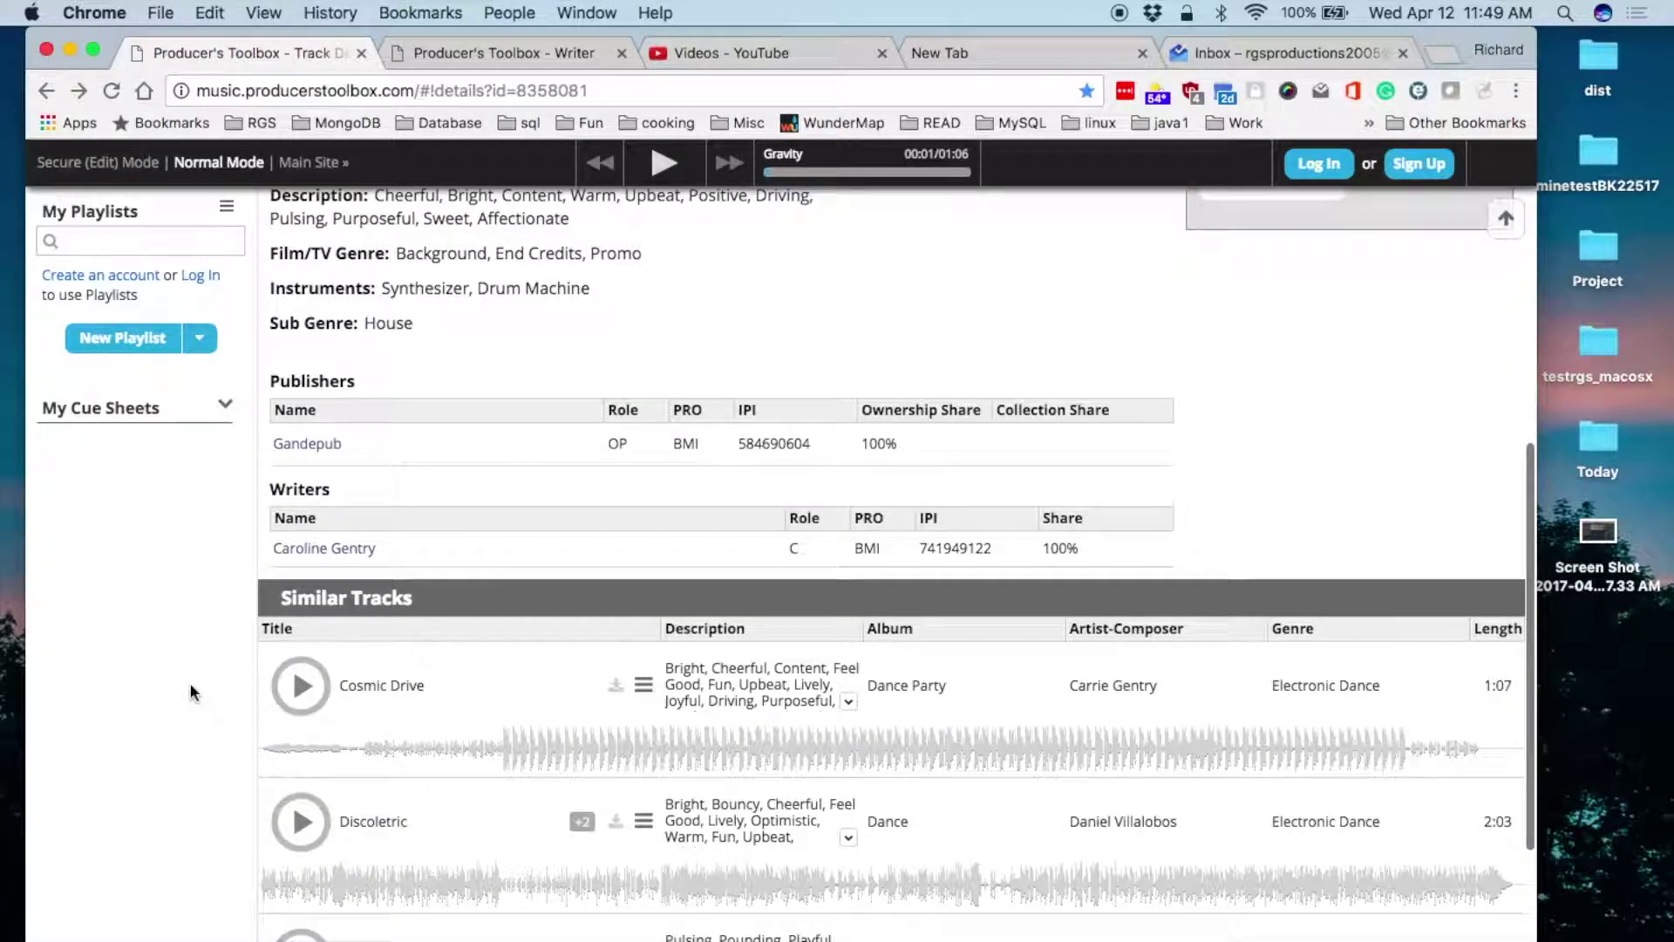
scroll(190, 684, up, 1)
scroll(190, 682, up, 10)
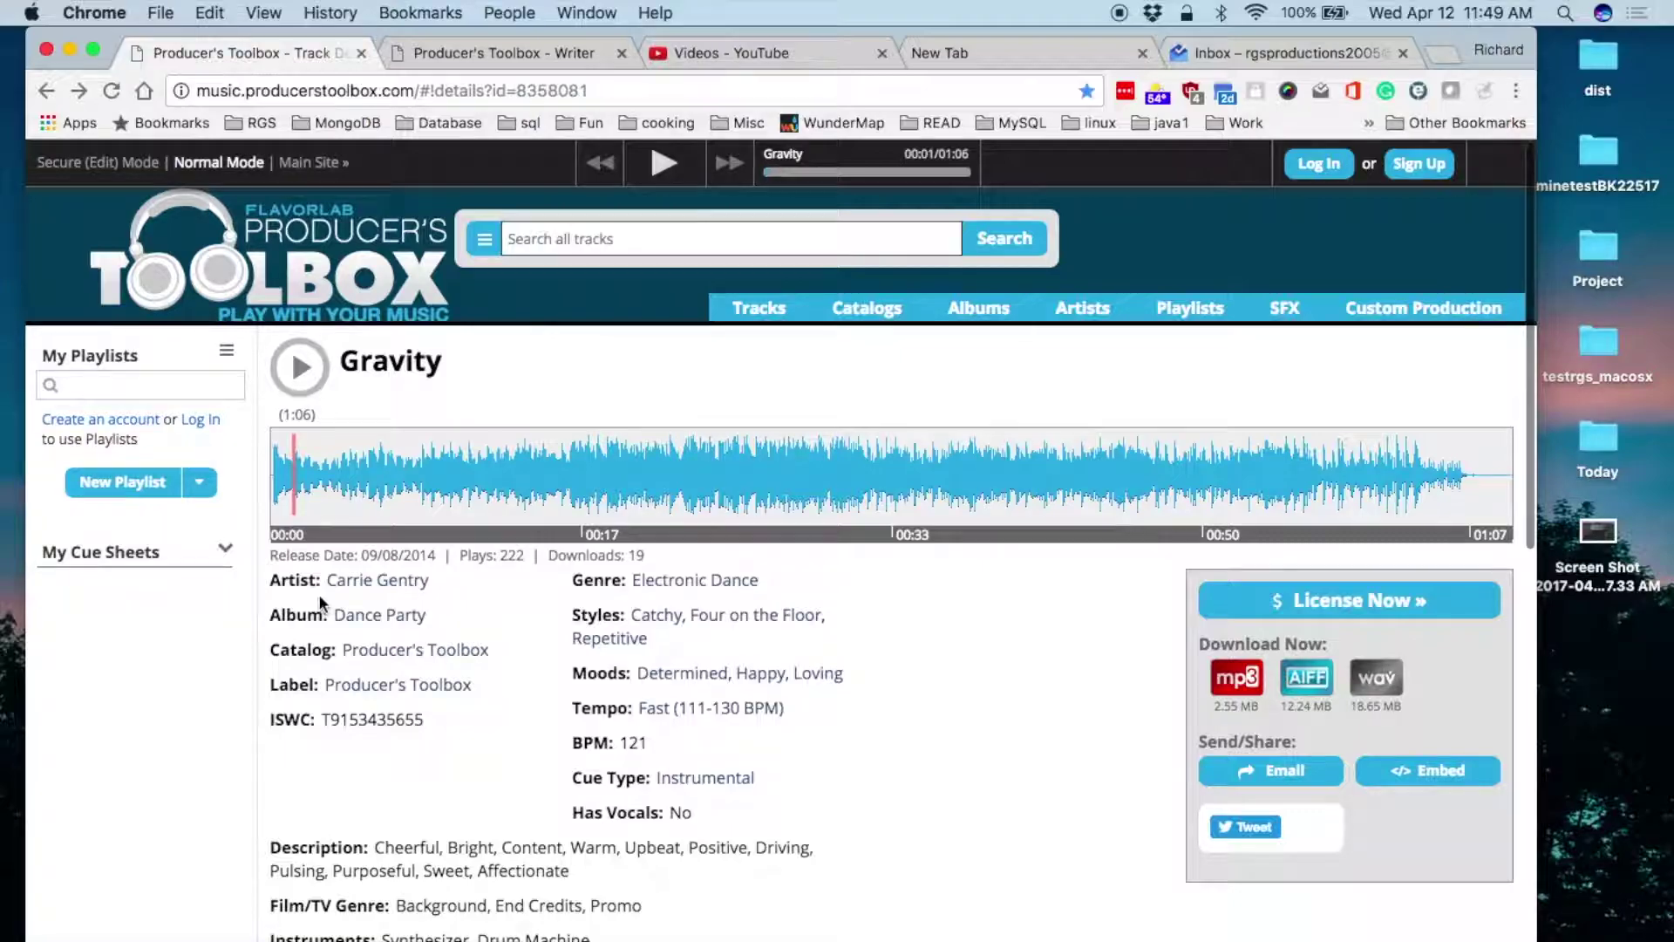
- Switch to the GarageBand desktop and play ProjectMiddle from the start, stopping at bar 13
mouse_move(4, 7)
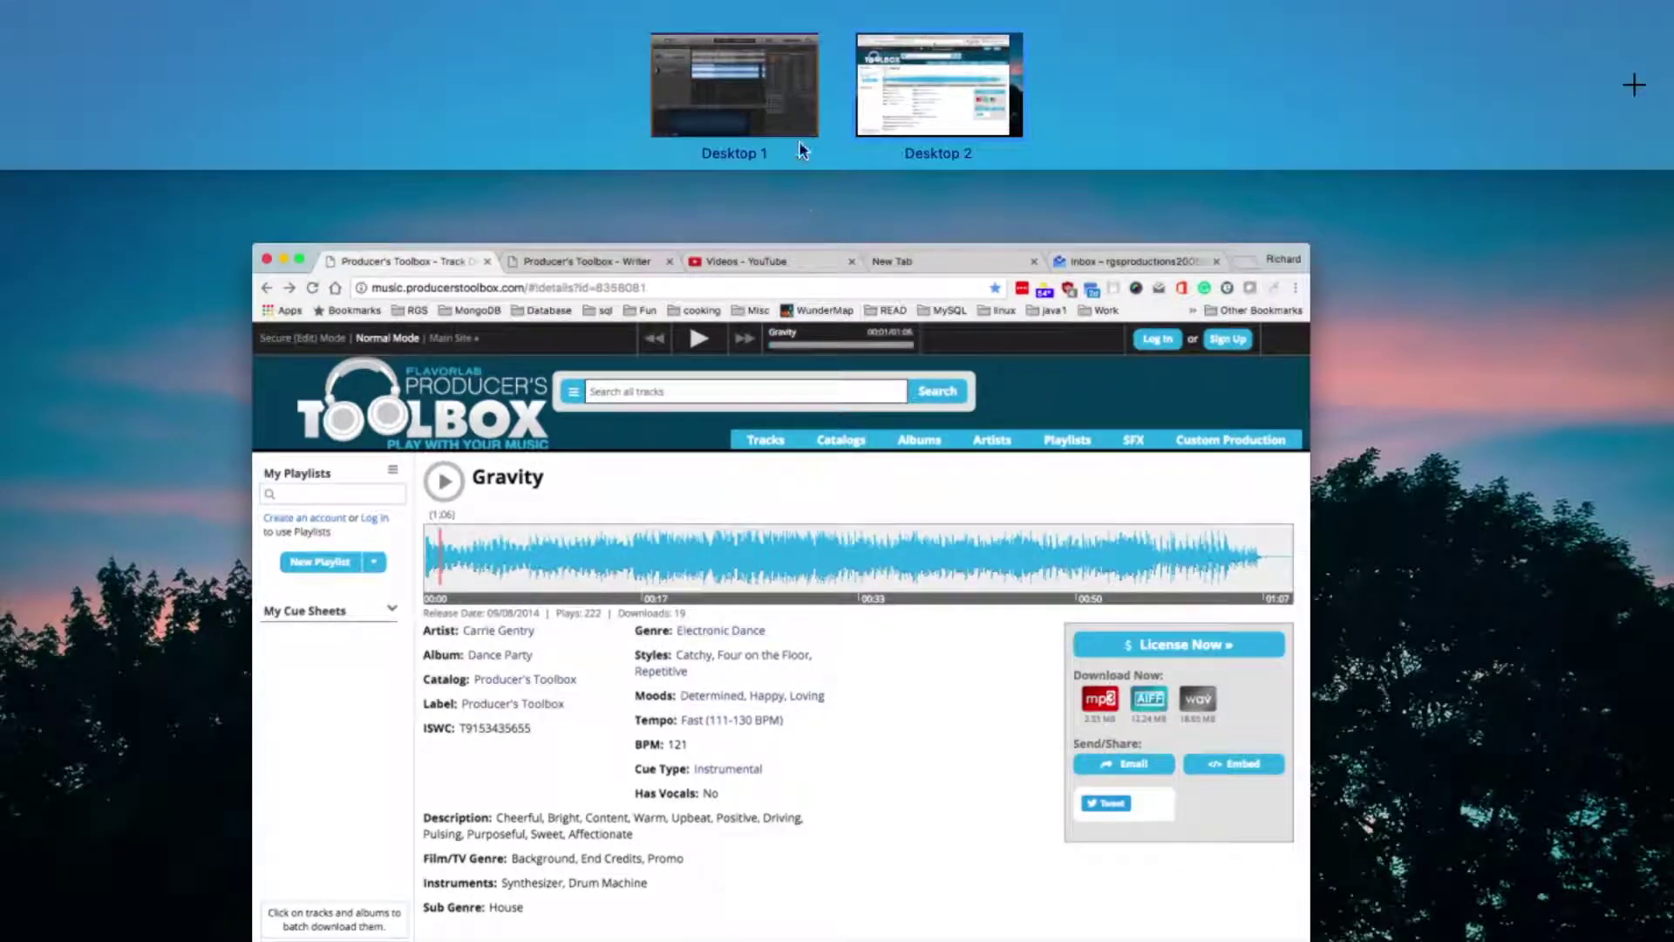
click(717, 97)
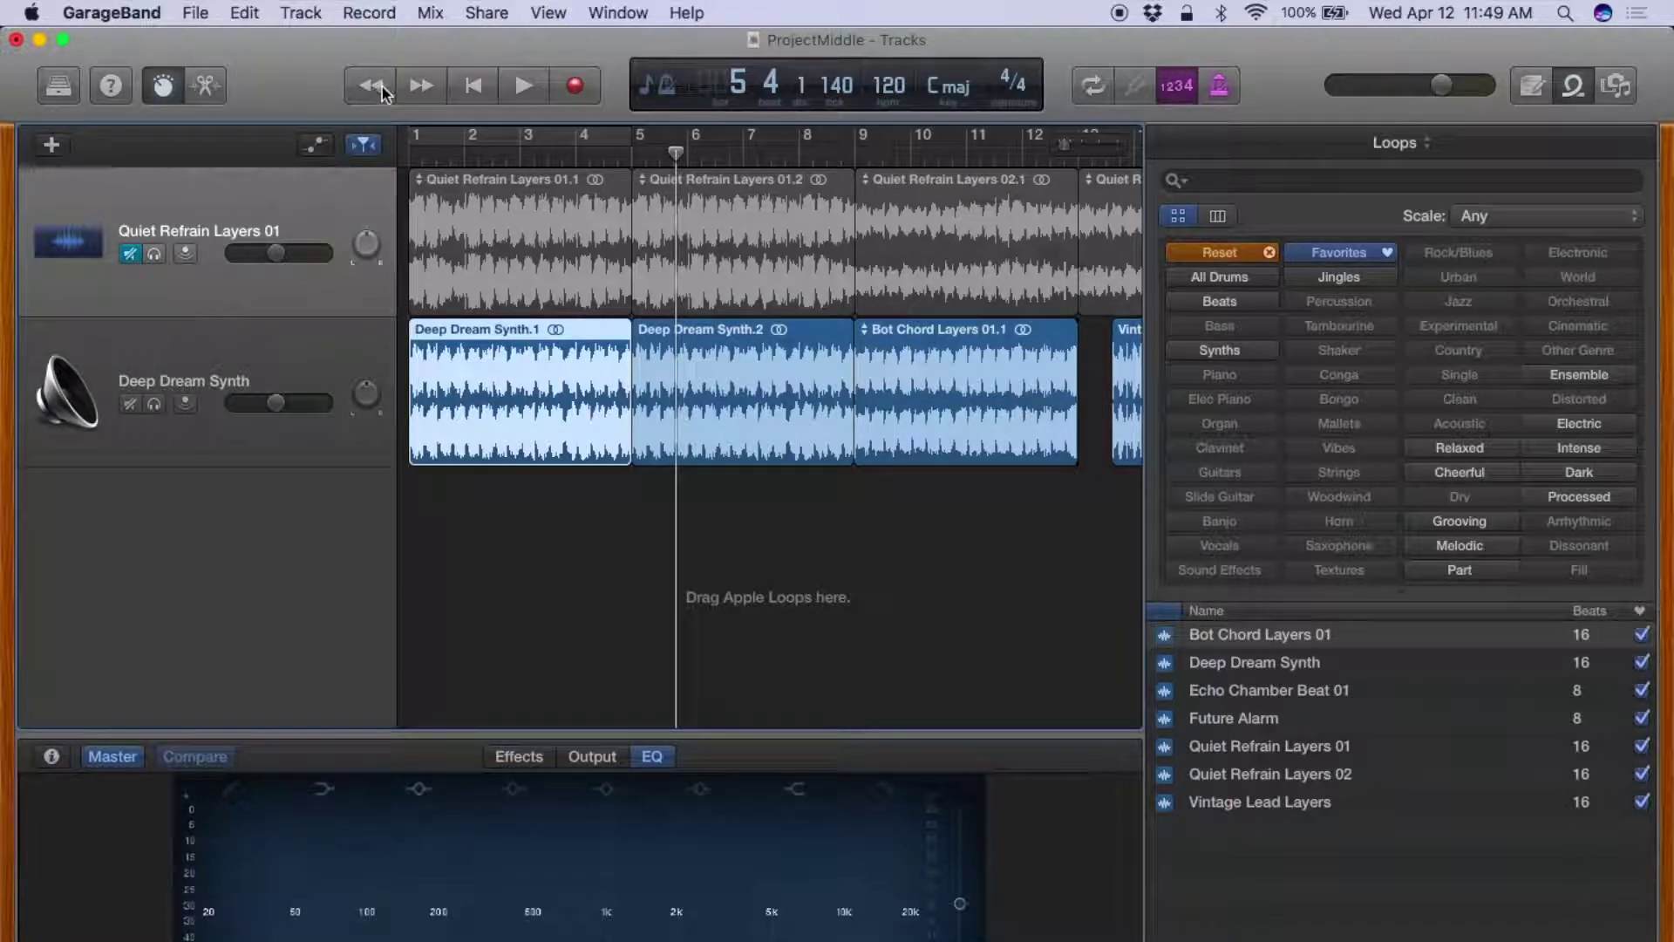
click(470, 87)
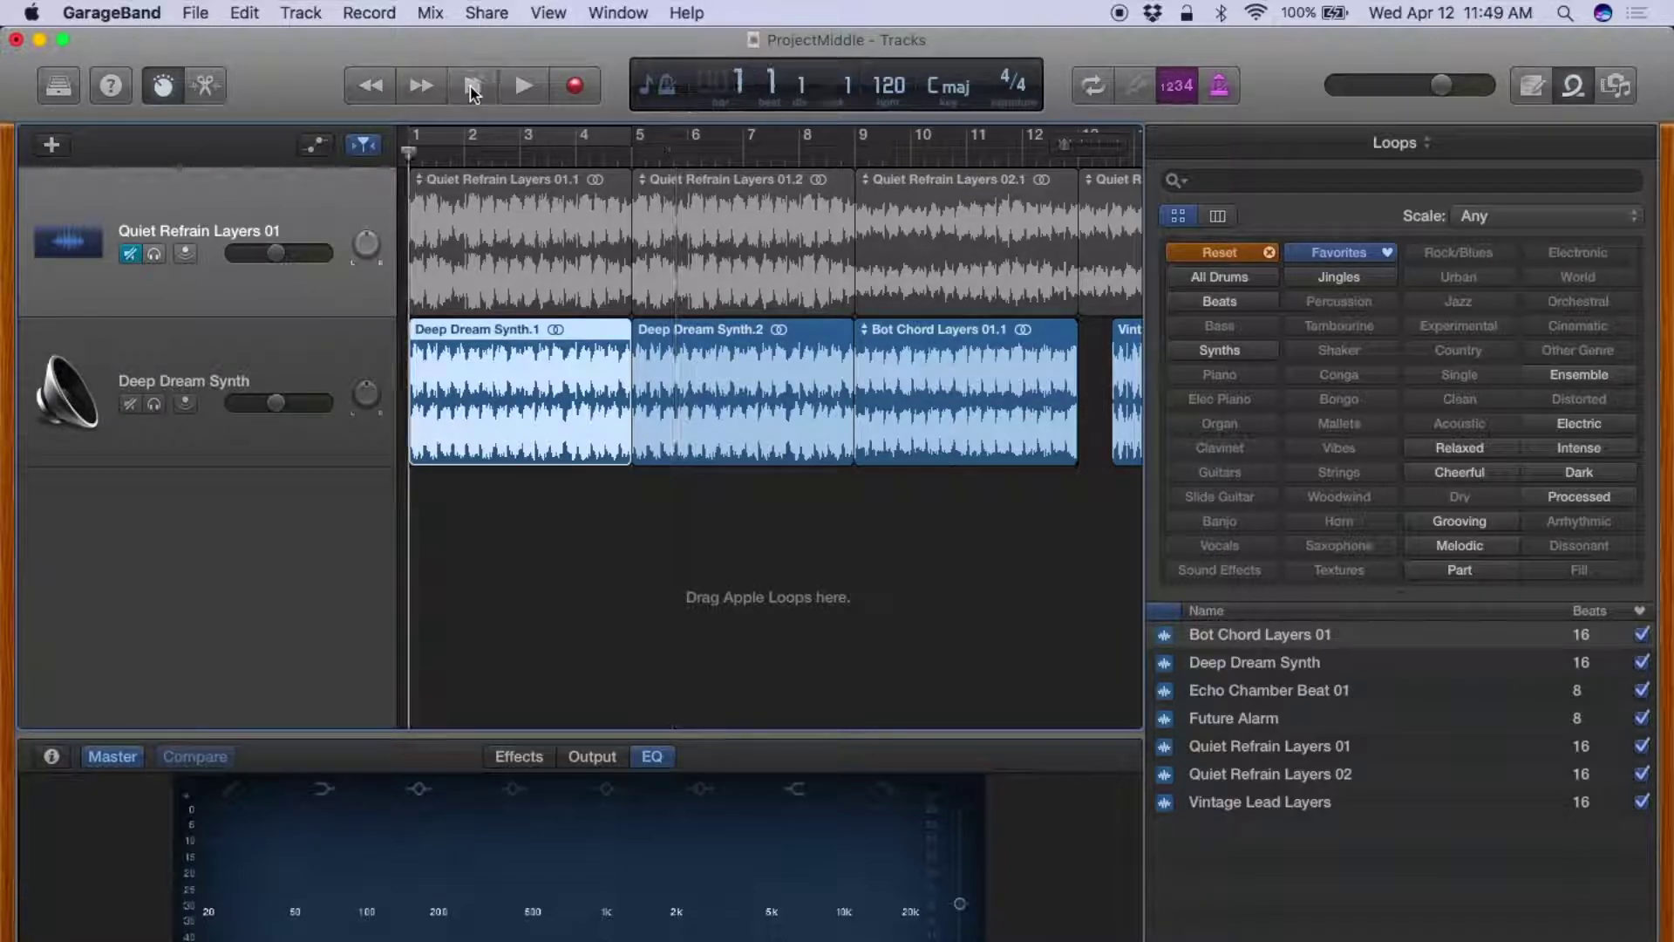
click(526, 85)
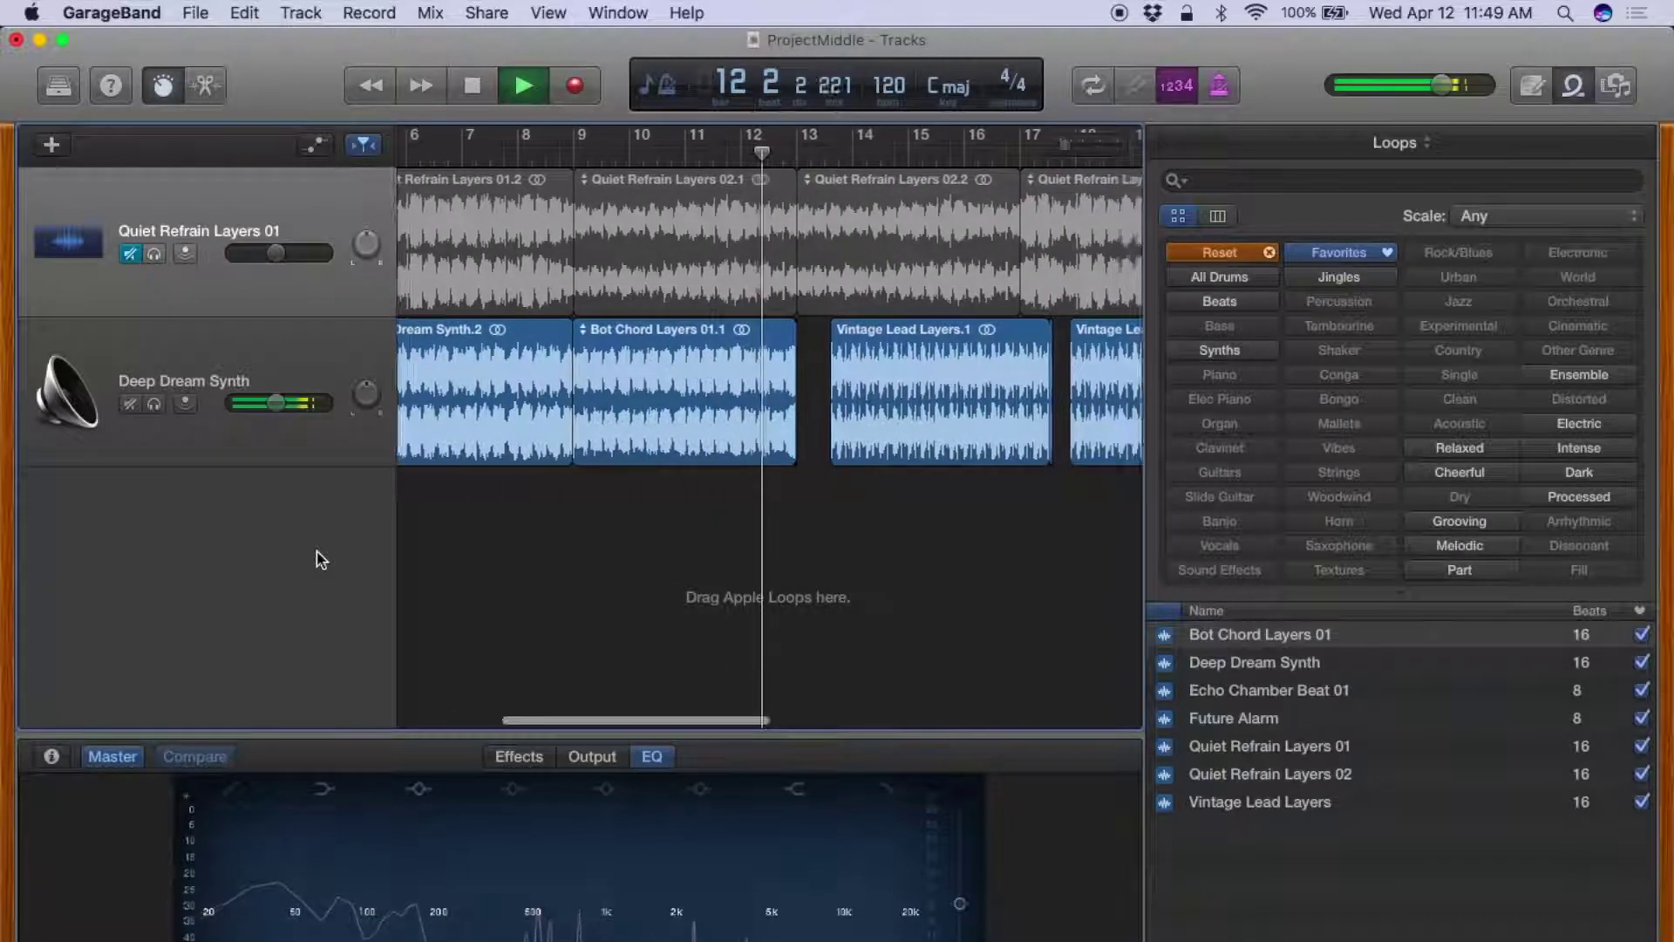
key(space)
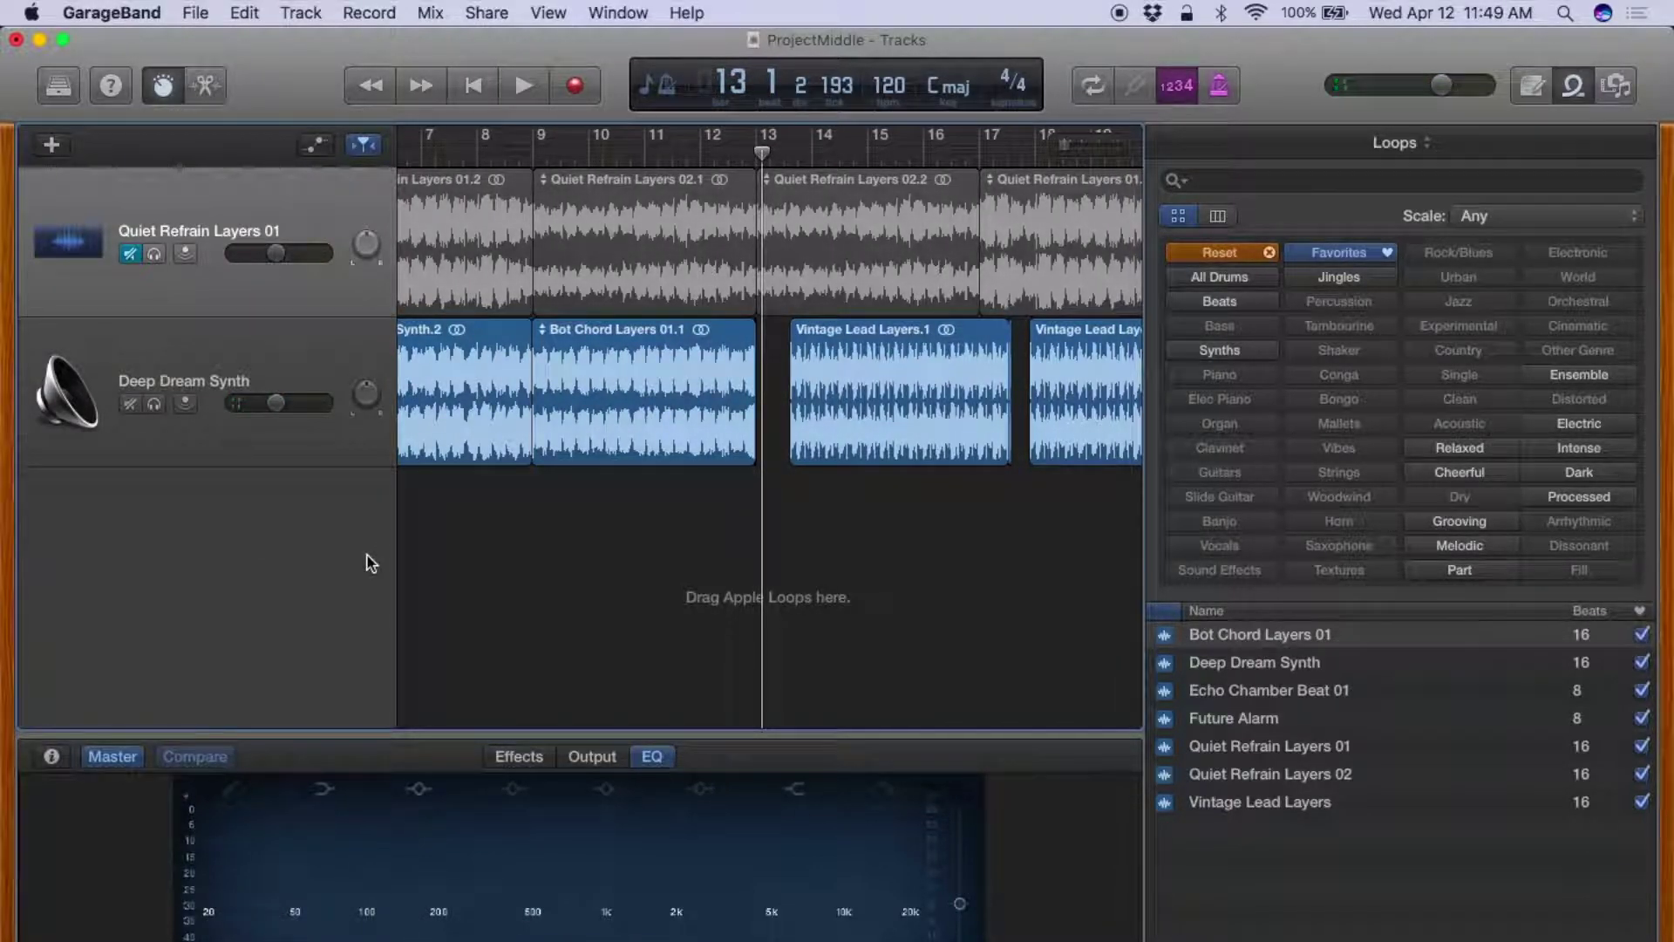
- Leave the desktop overview for the full-screen ProjectMiddle window on Desktop 1
mouse_move(2, 3)
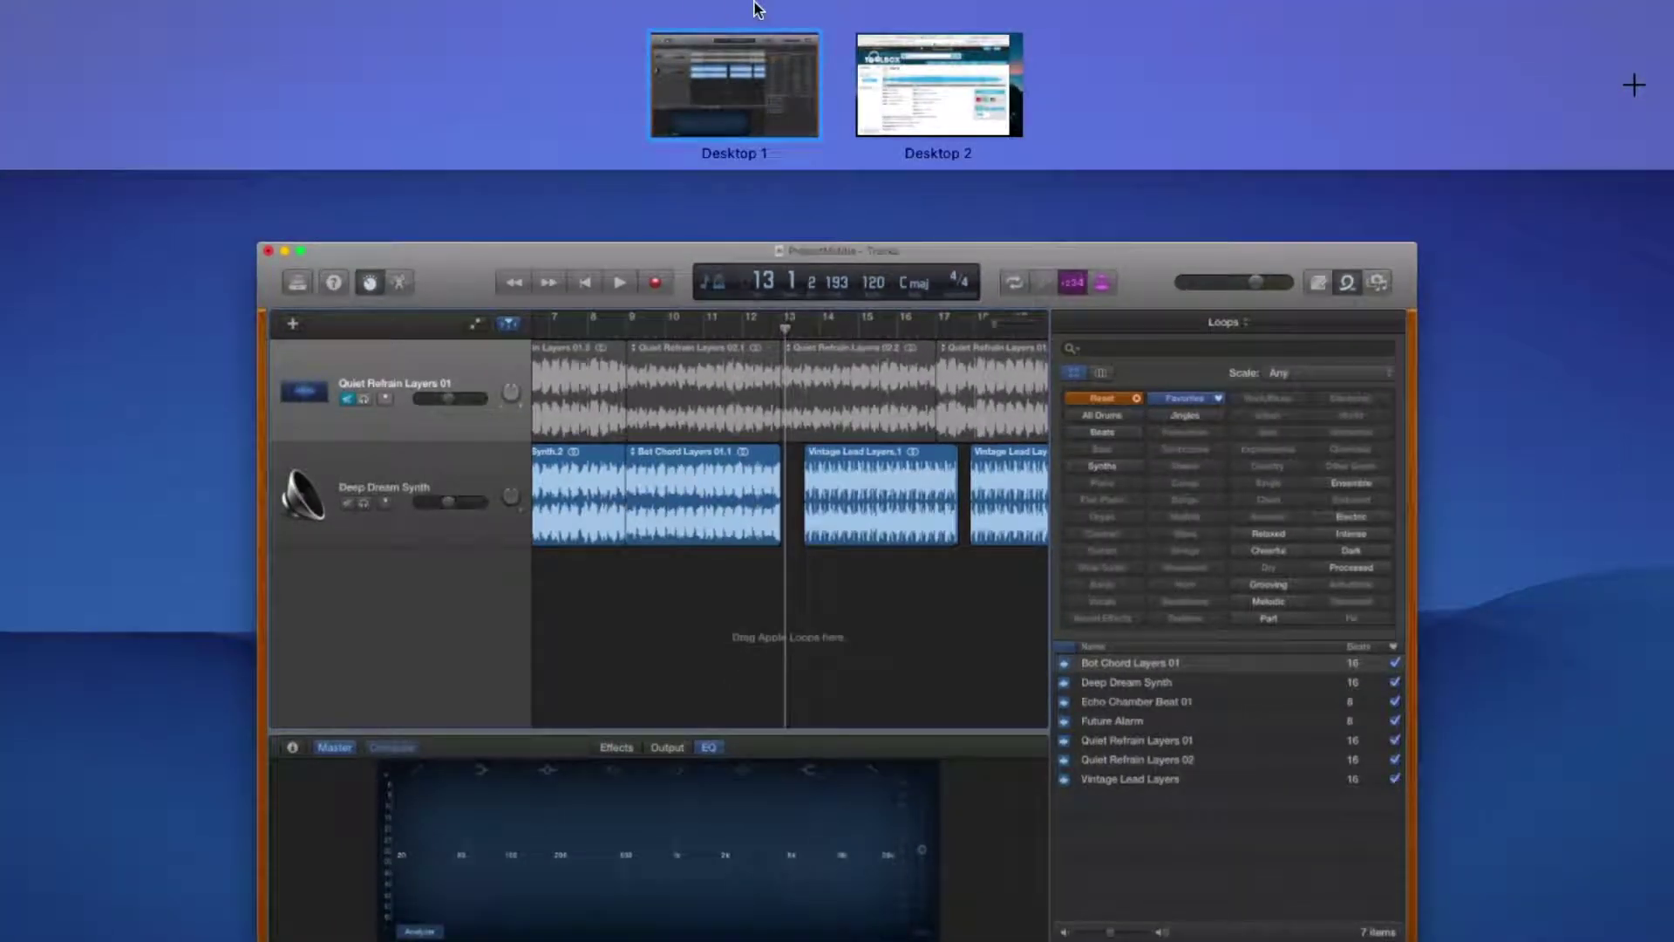
click(675, 71)
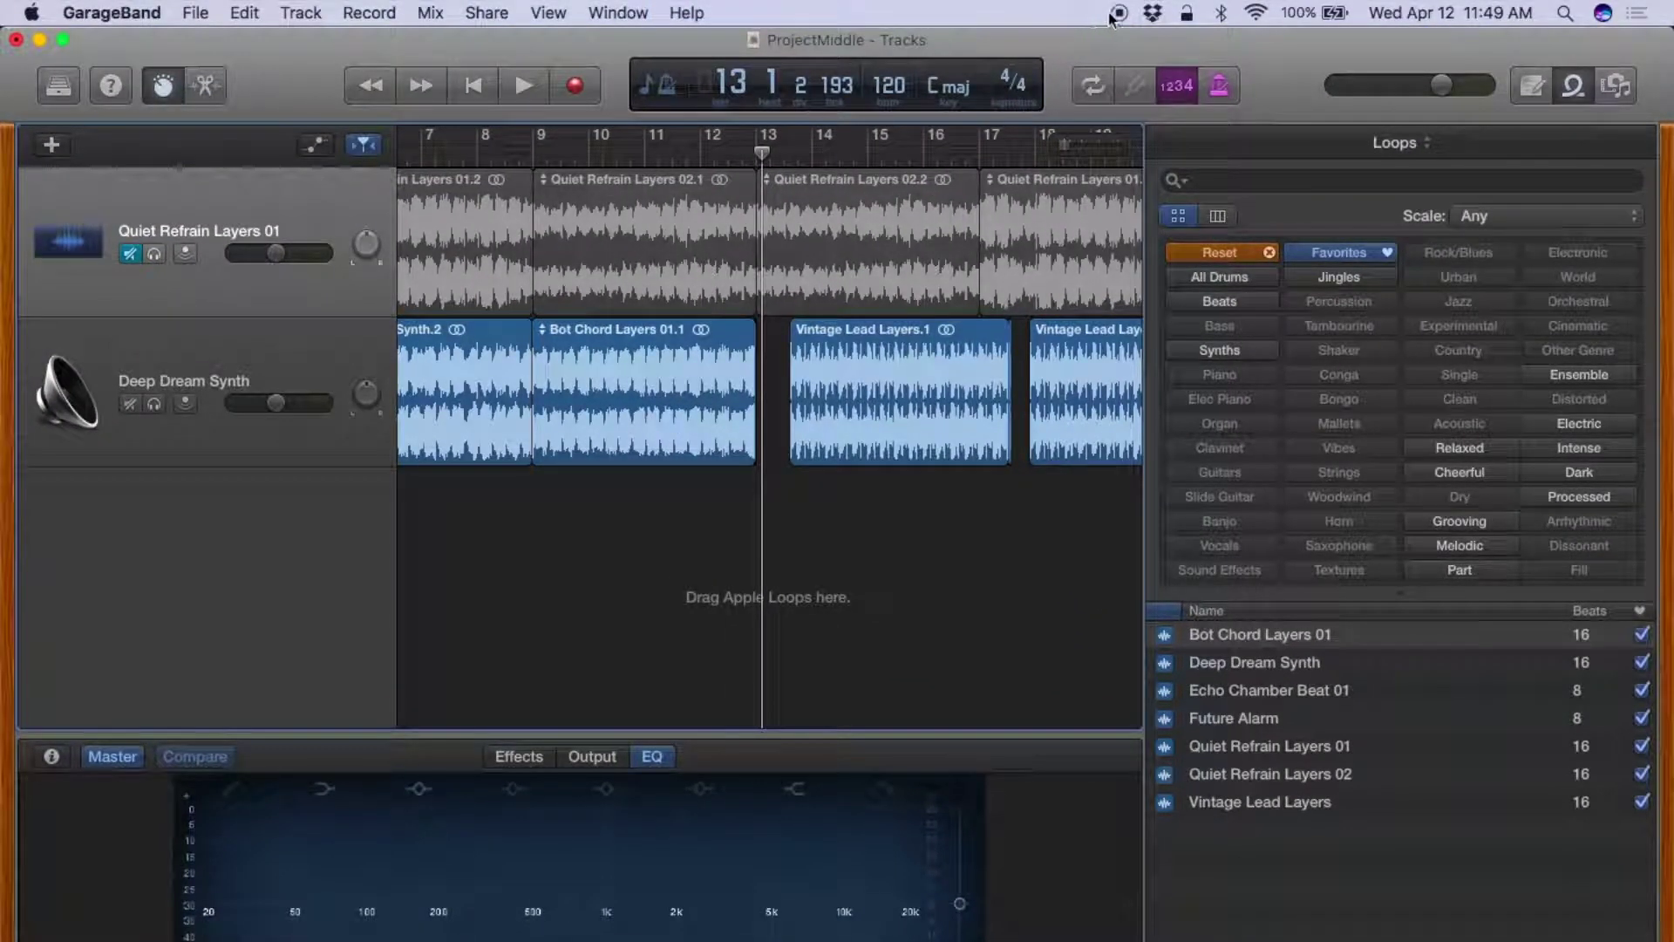